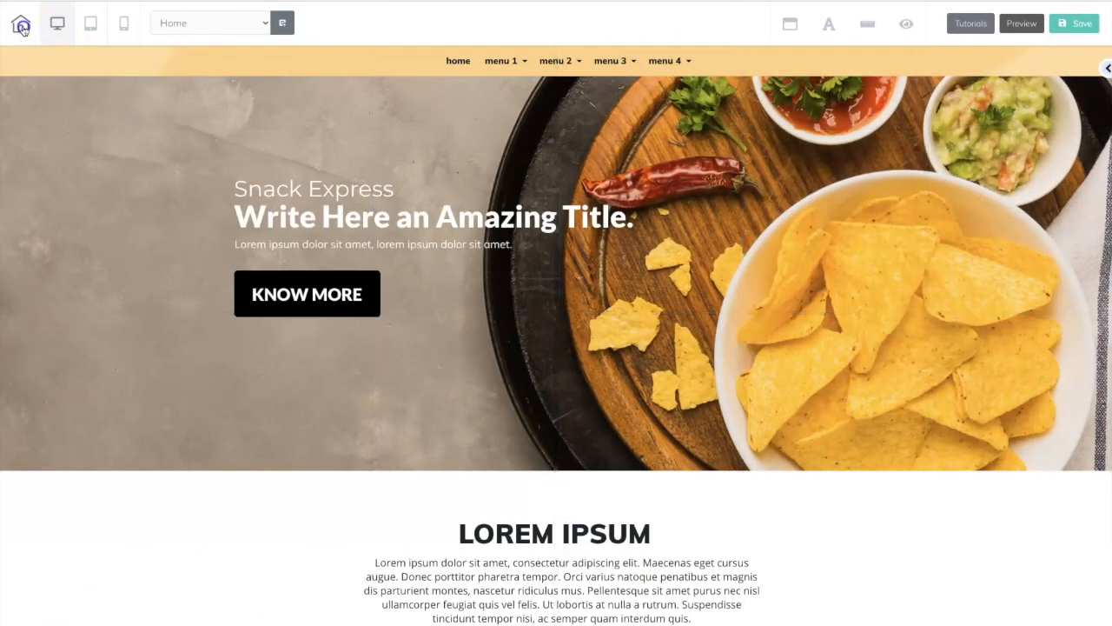
Leave the page editor and create a new global header named "Coupon Timer".
left_click(21, 24)
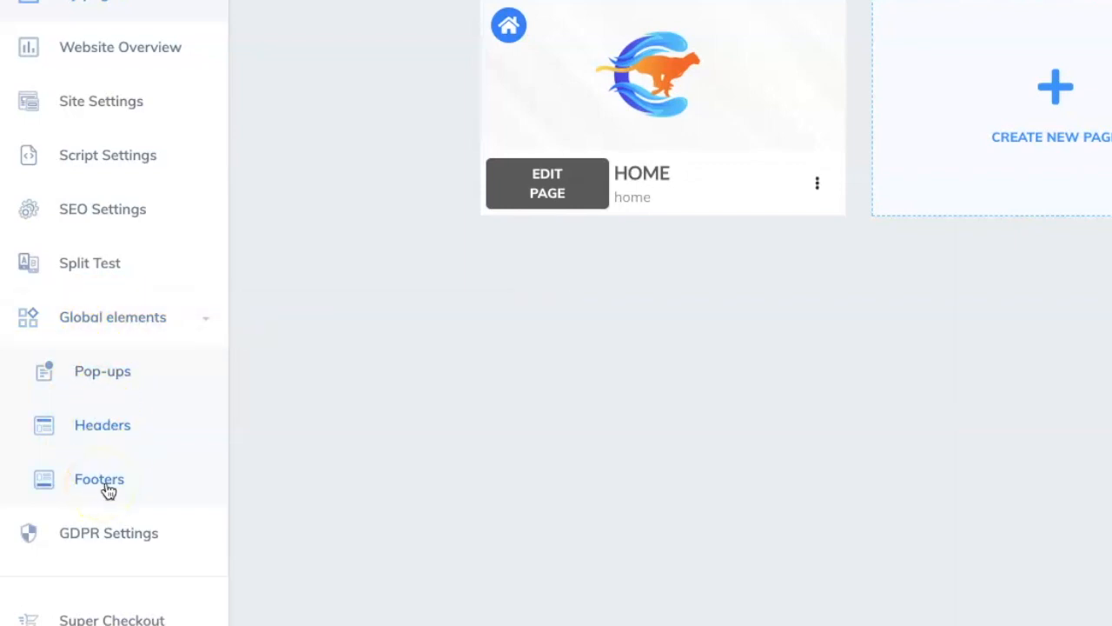
left_click(98, 434)
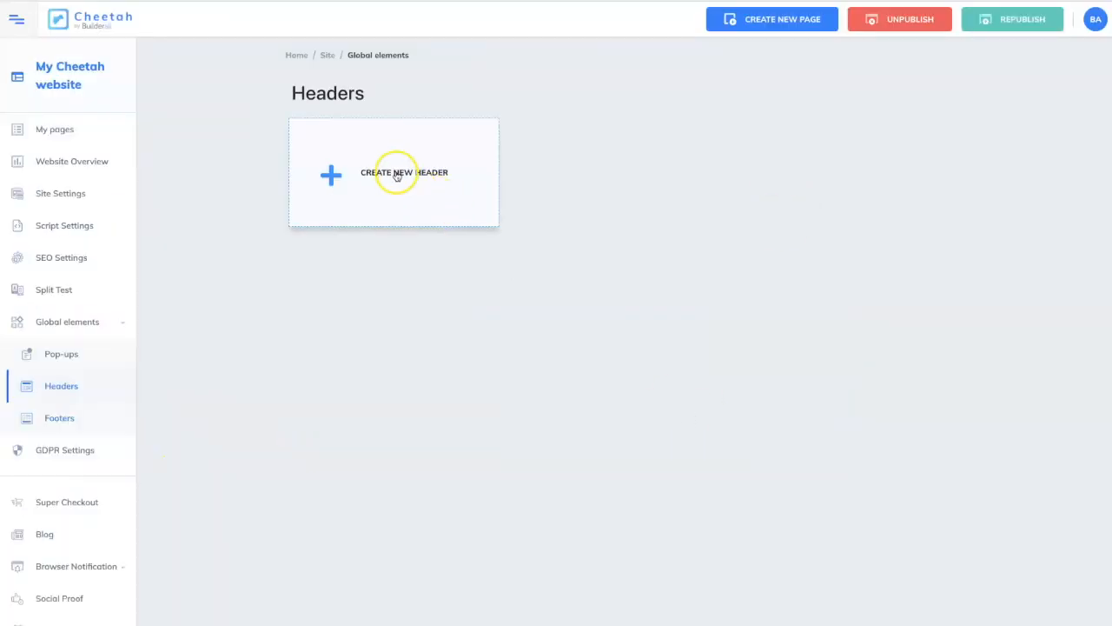
left_click(397, 175)
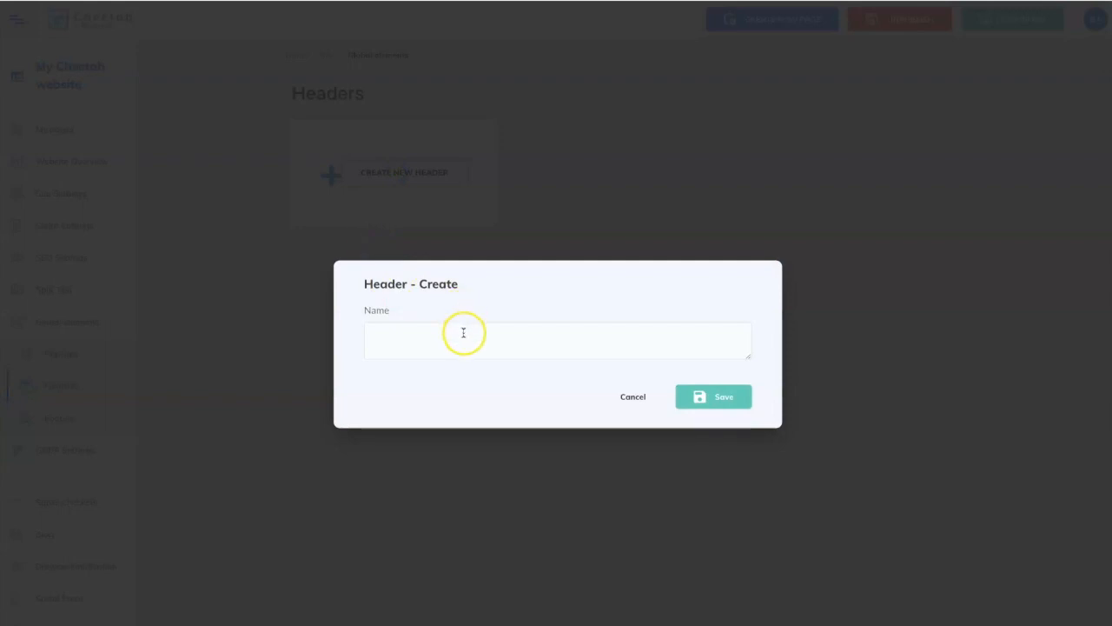
left_click(463, 333)
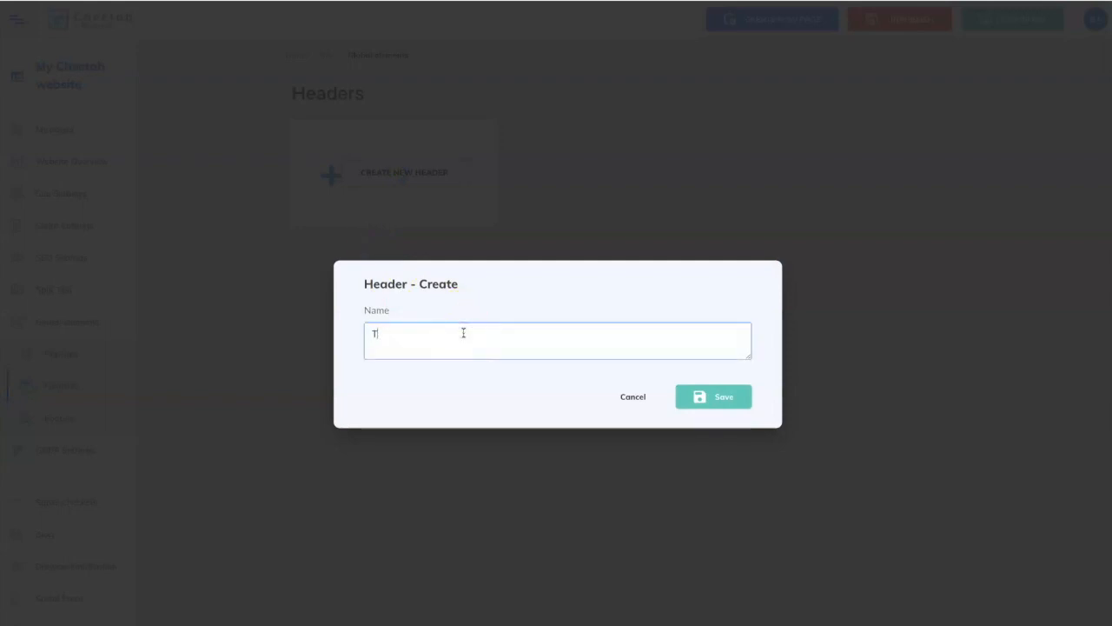
type("Coupon Timer")
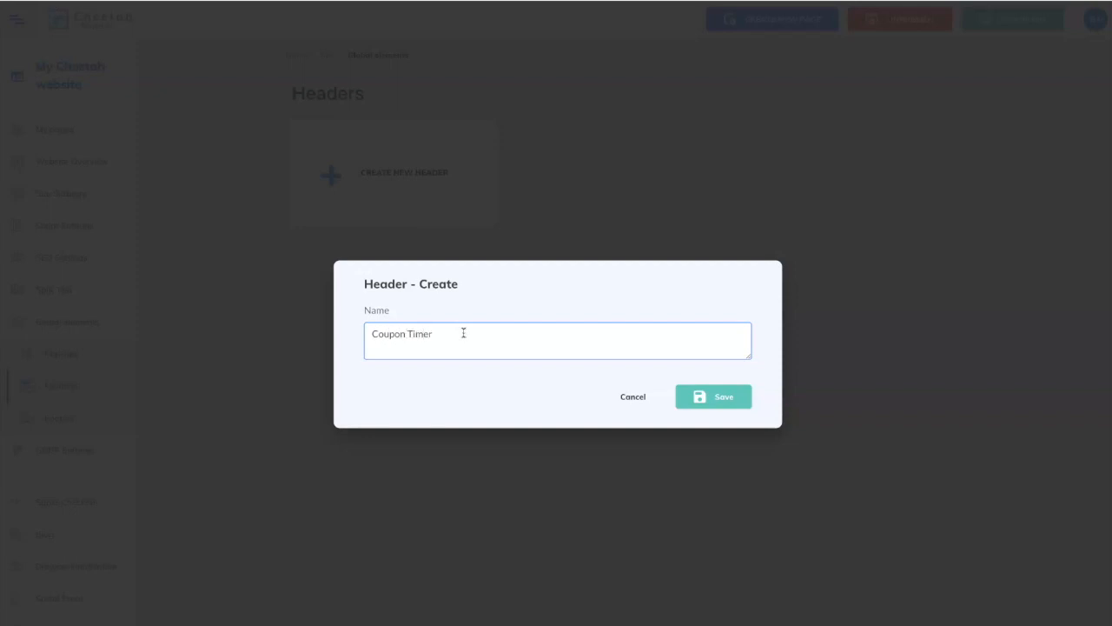
left_click(739, 407)
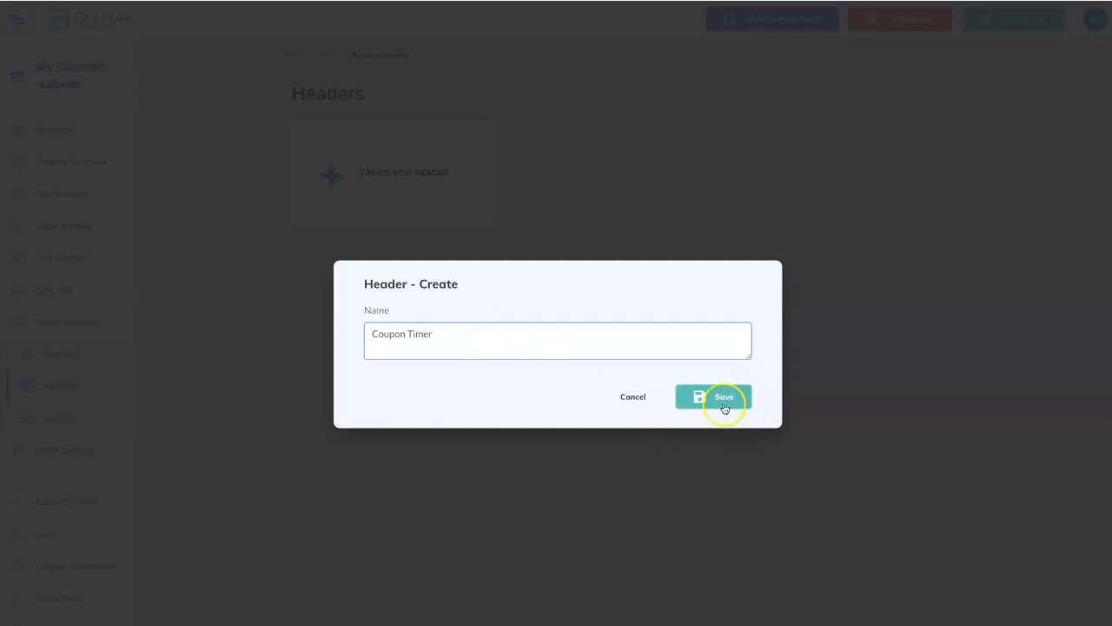
left_click(728, 401)
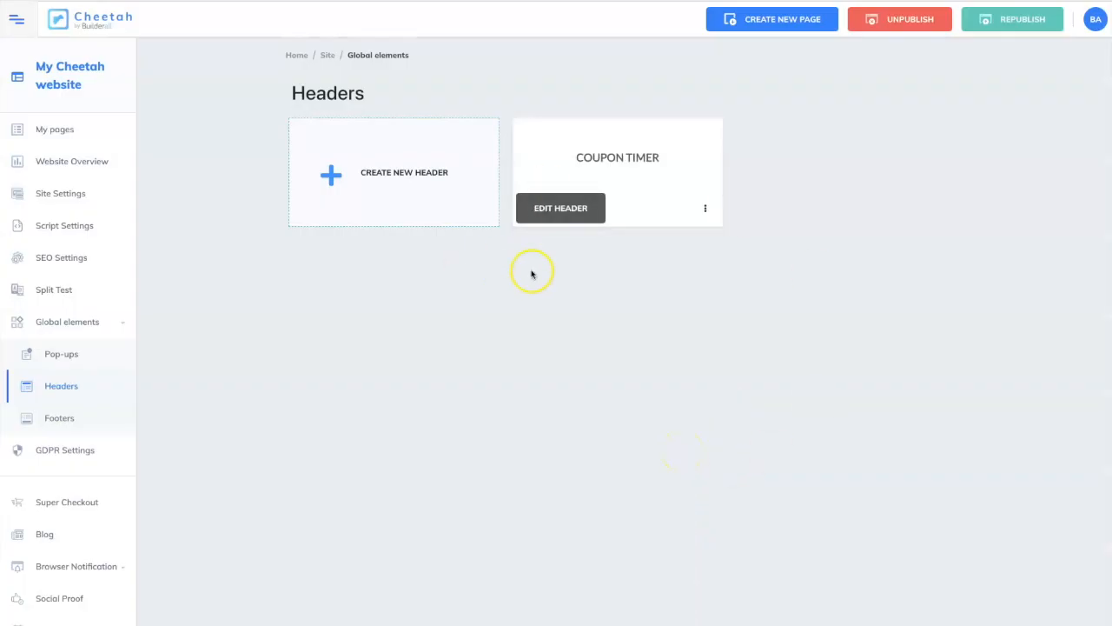
Open the Coupon Timer header for editing and add a blank panel to it.
left_click(579, 209)
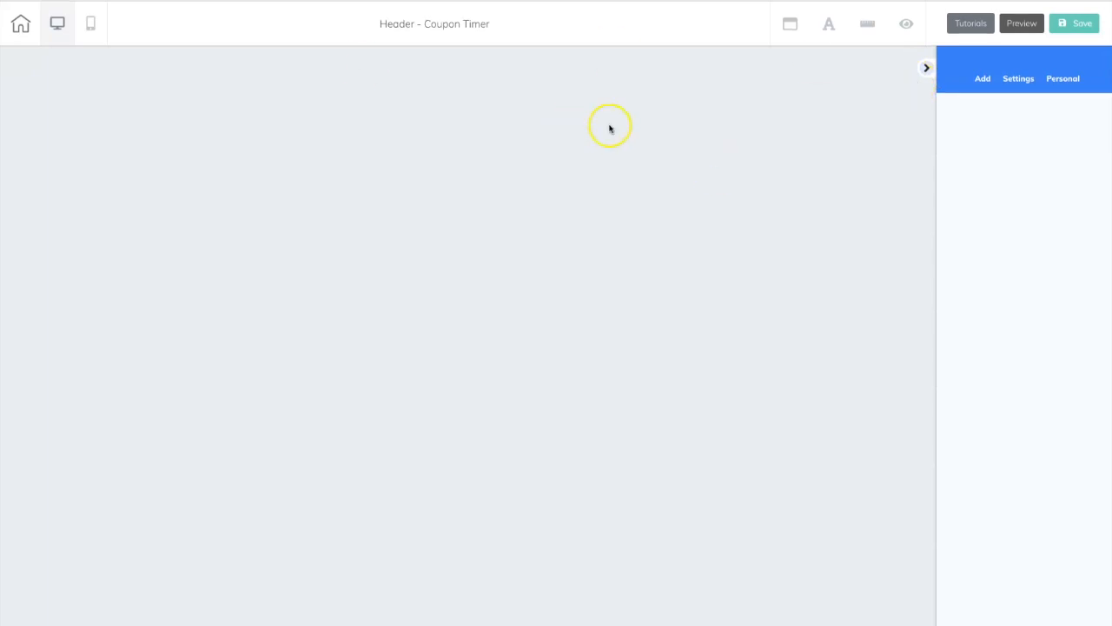
left_click(986, 79)
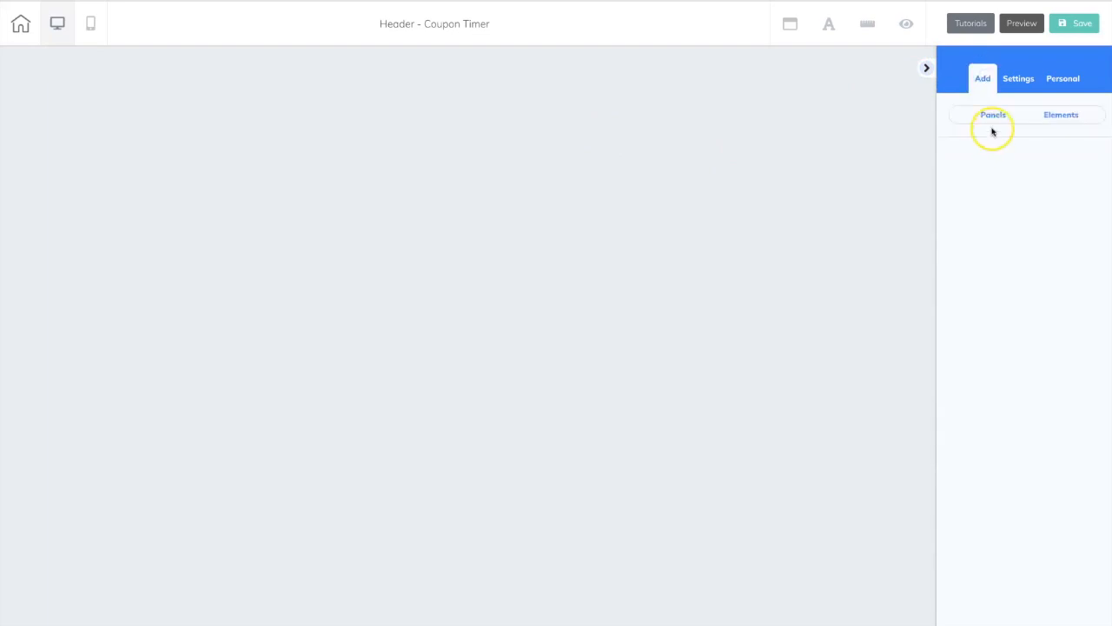
left_click(993, 117)
left_click(1000, 190)
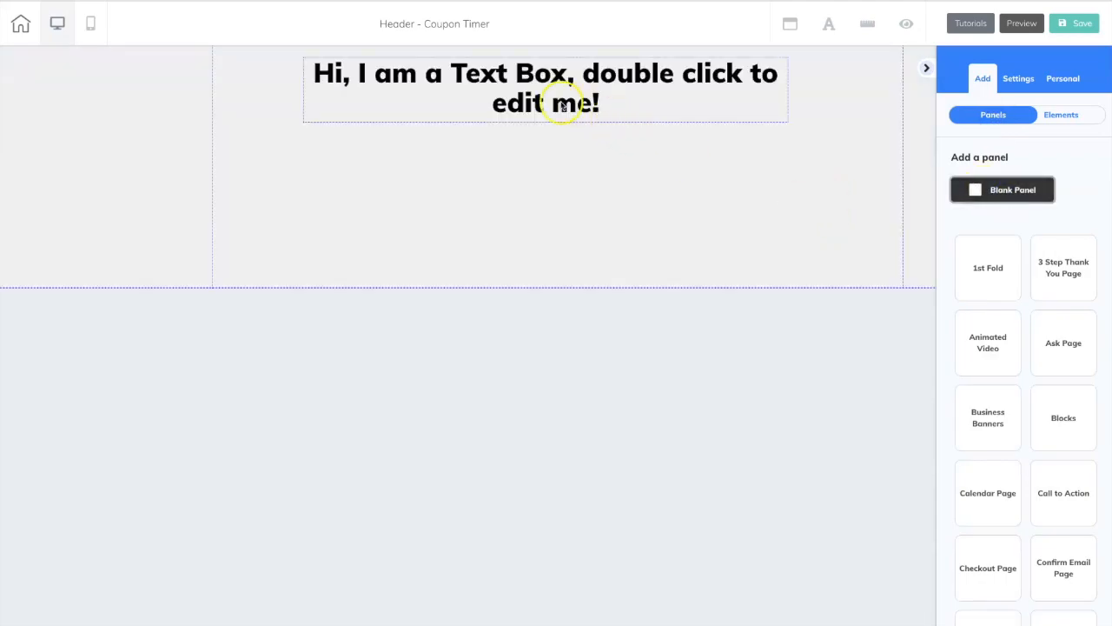
Delete the placeholder text box from the new panel.
left_click(563, 105)
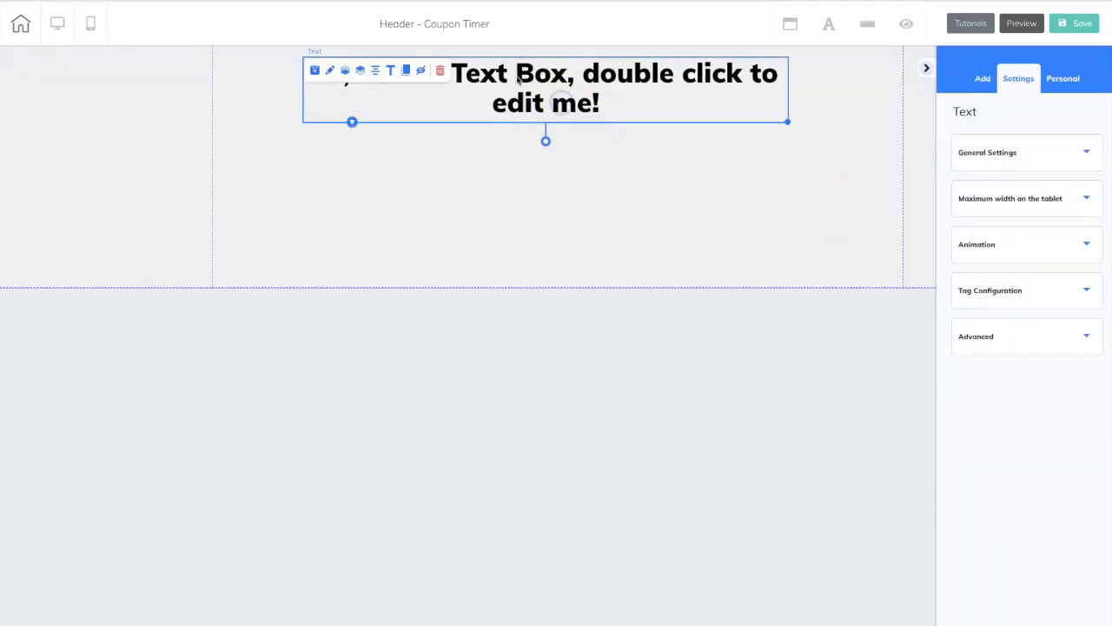
left_click(441, 71)
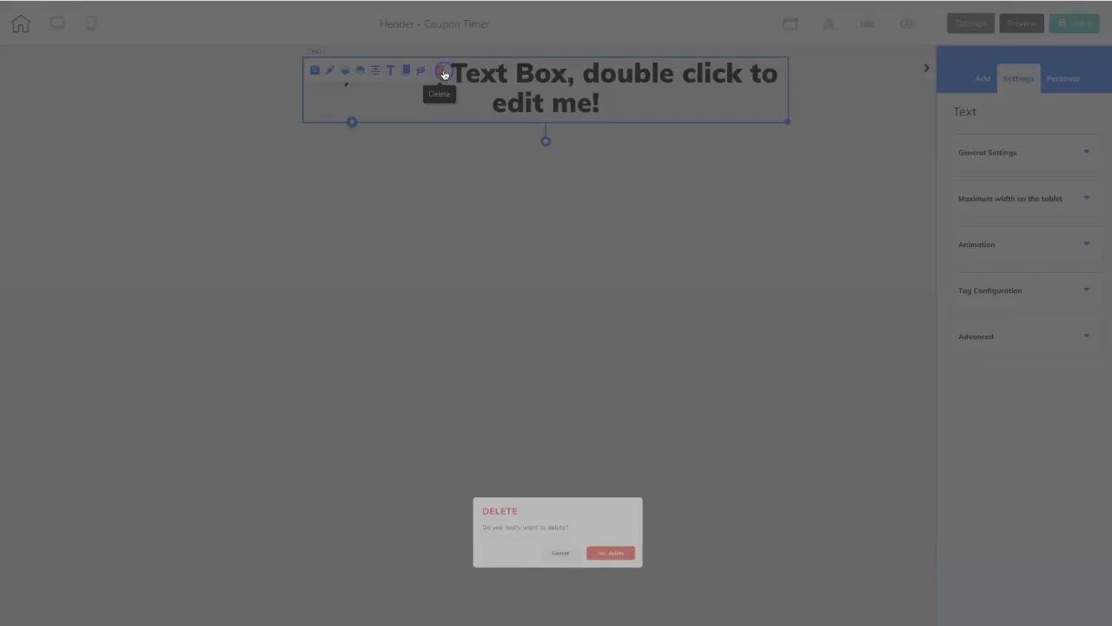
left_click(652, 380)
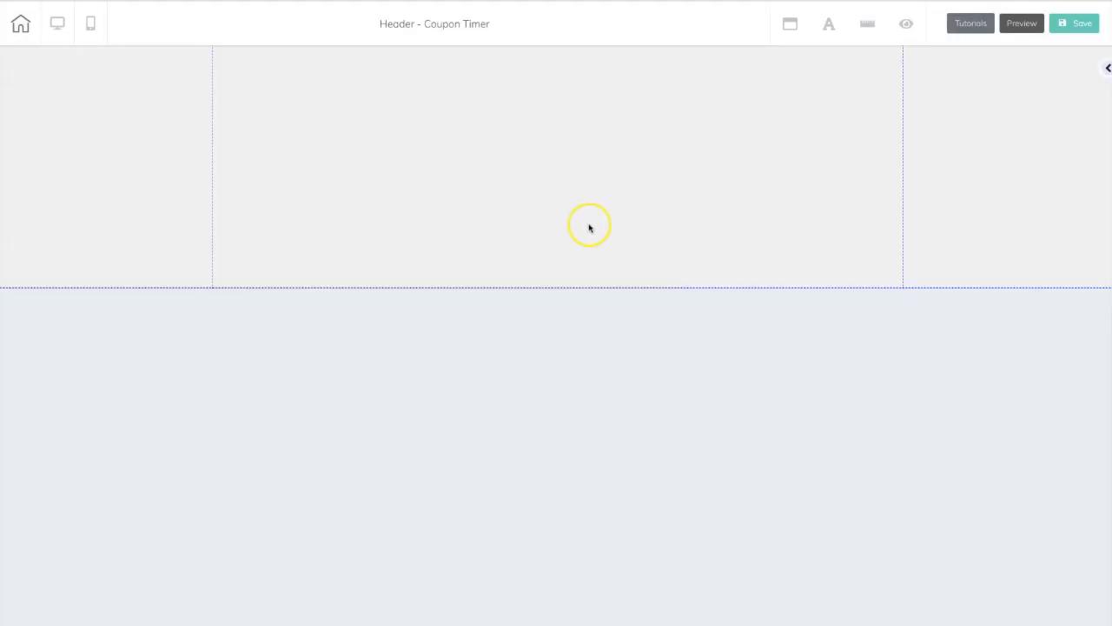
Set the panel's minimum height to 112 and its height to 99.
left_click(691, 186)
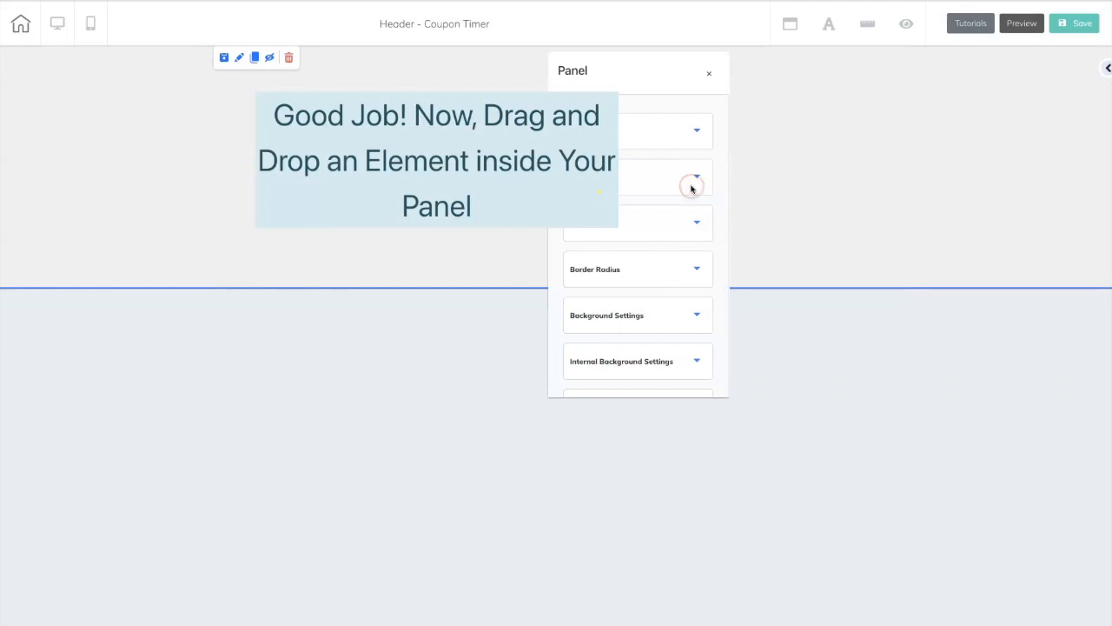
left_click_drag(687, 79, 864, 75)
left_click(842, 124)
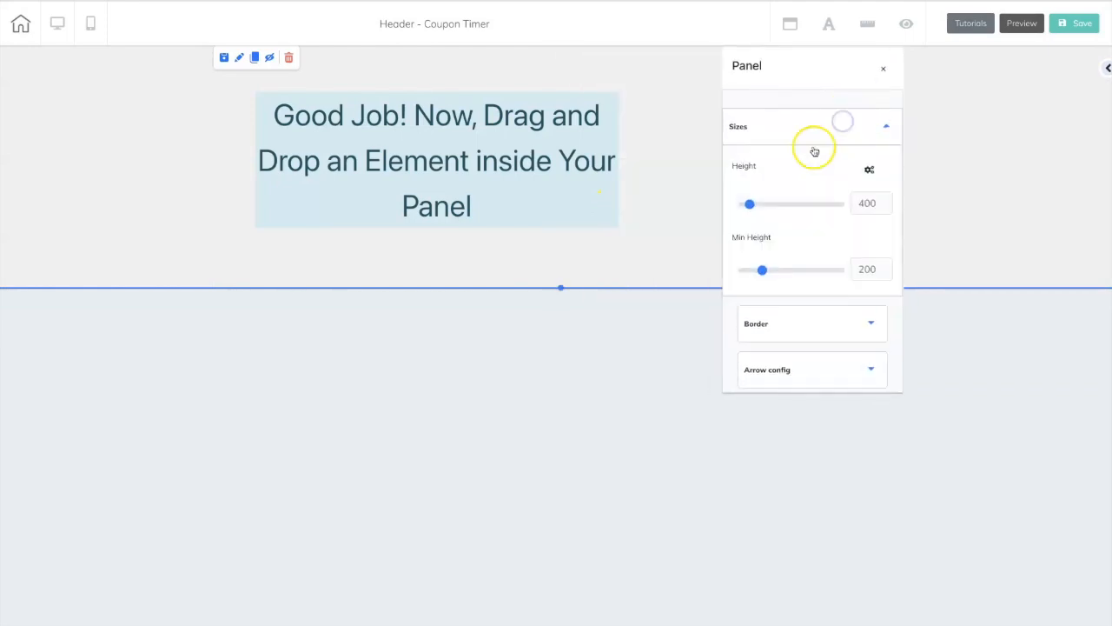
left_click_drag(763, 269, 751, 269)
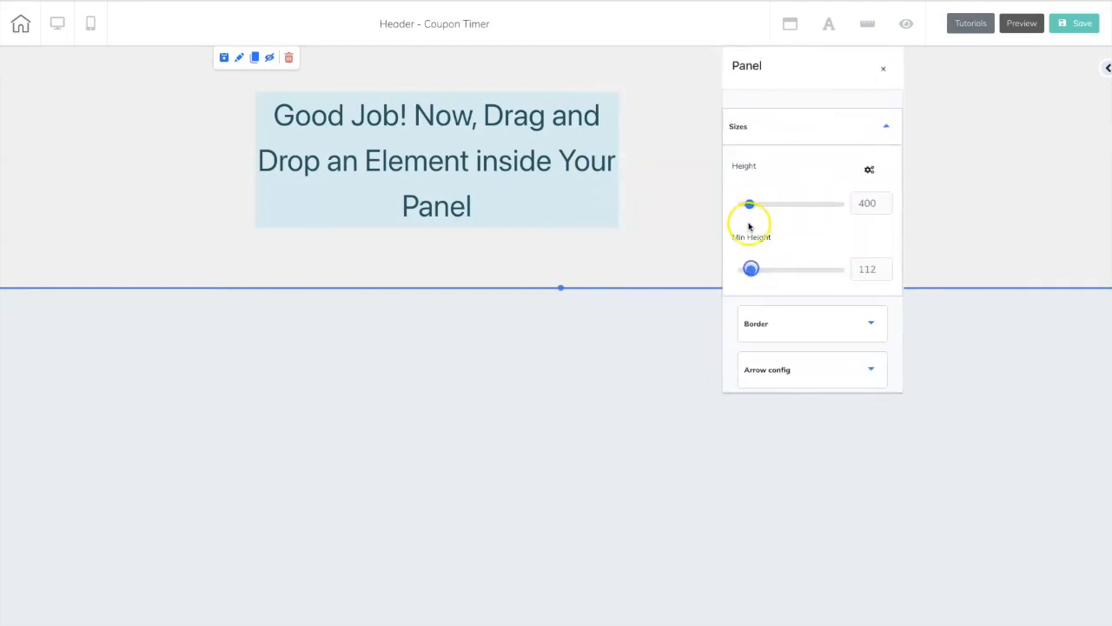
left_click_drag(749, 204, 744, 205)
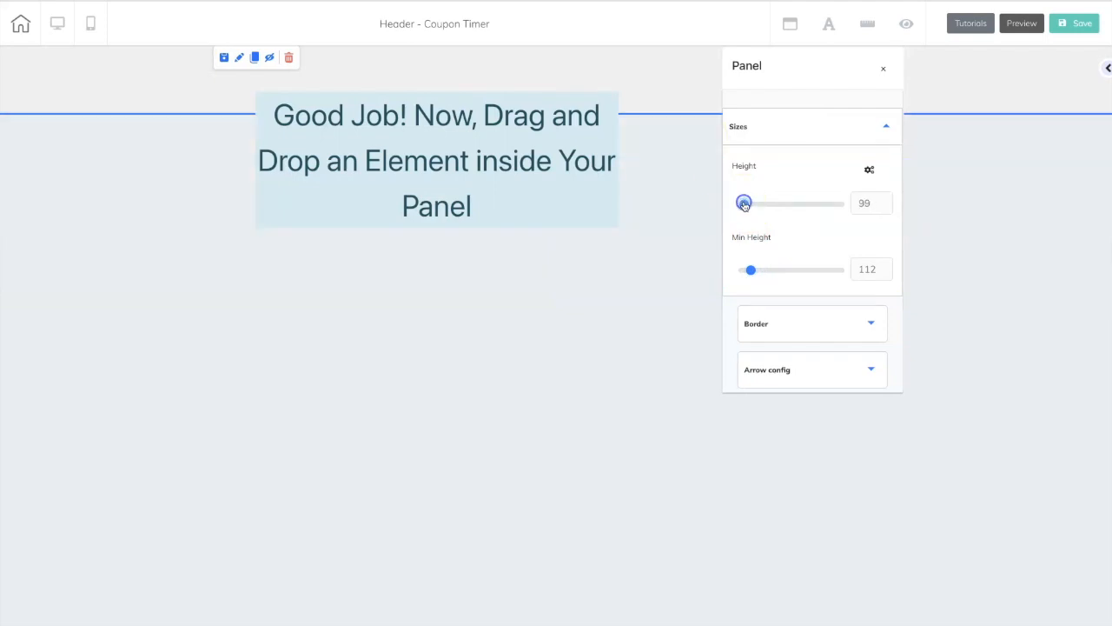
Change the panel's solid background color to bright orange-red and close its settings.
left_click(693, 95)
left_click_drag(683, 76, 838, 79)
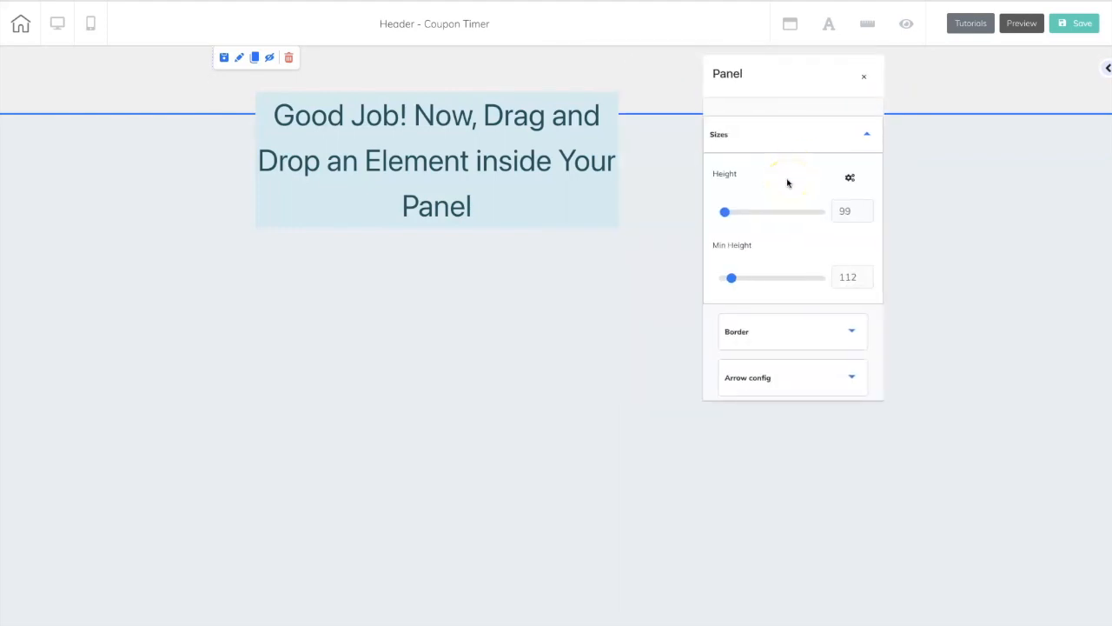
scroll(787, 183, "down", 5)
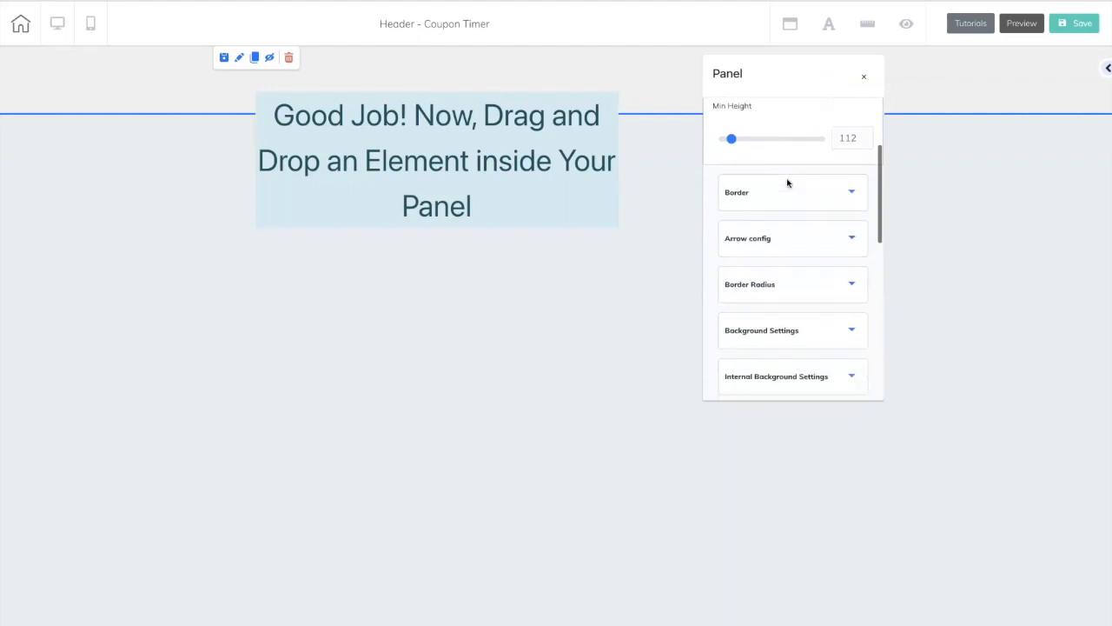
left_click(787, 288)
left_click(730, 250)
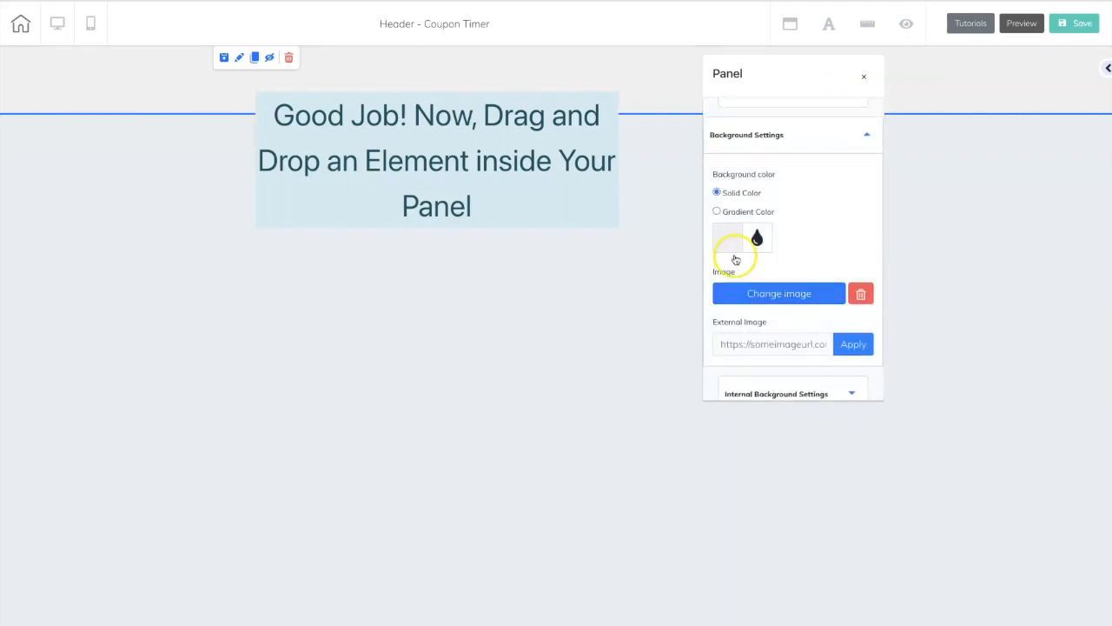
left_click_drag(725, 261, 867, 259)
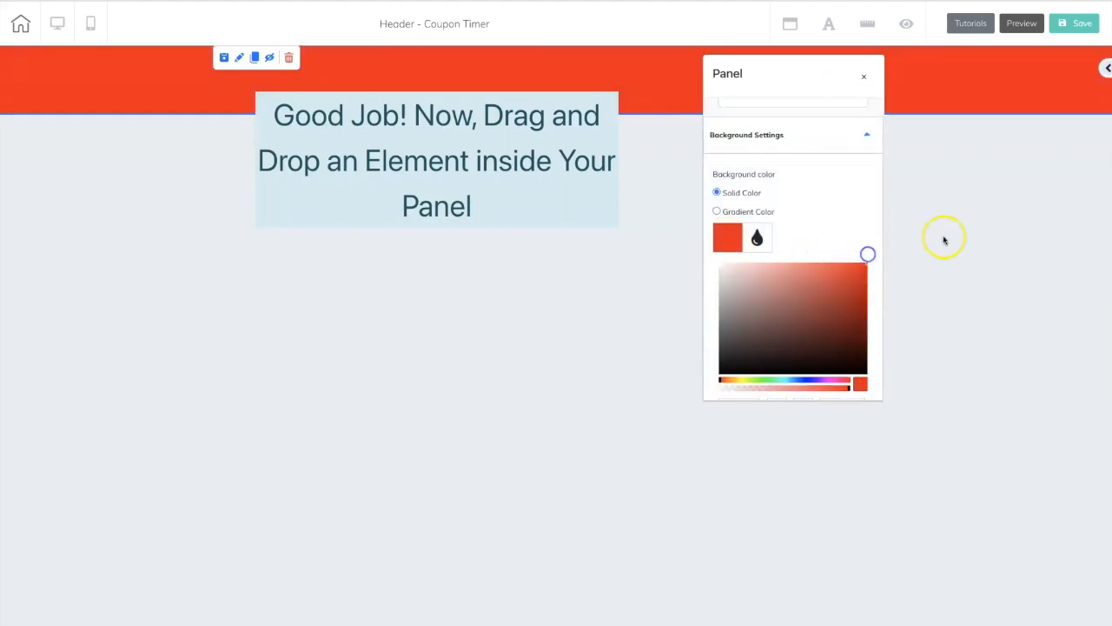
left_click(865, 77)
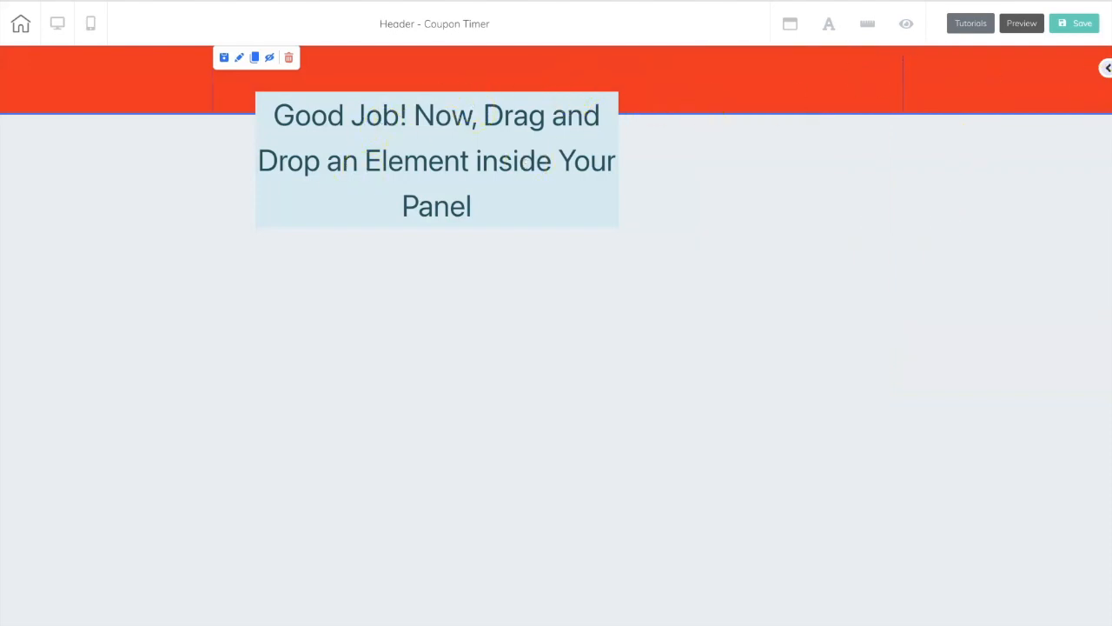
Add the countdown timer with dark square digit tiles to the red panel and nudge it slightly toward the panel's left side.
left_click(1106, 69)
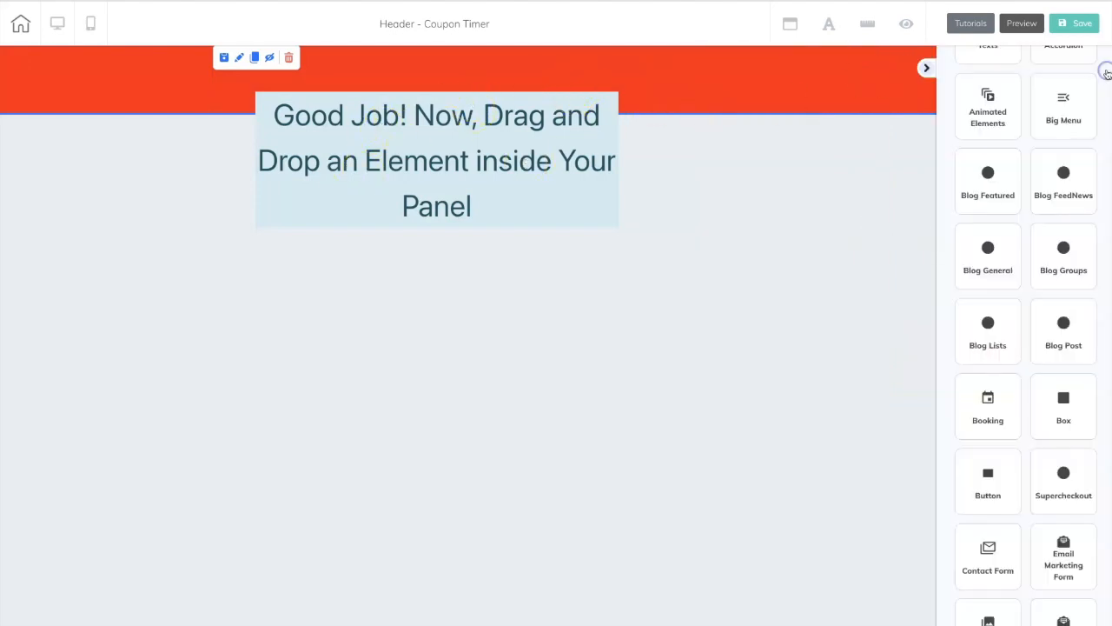
scroll(1006, 177, "up", 3)
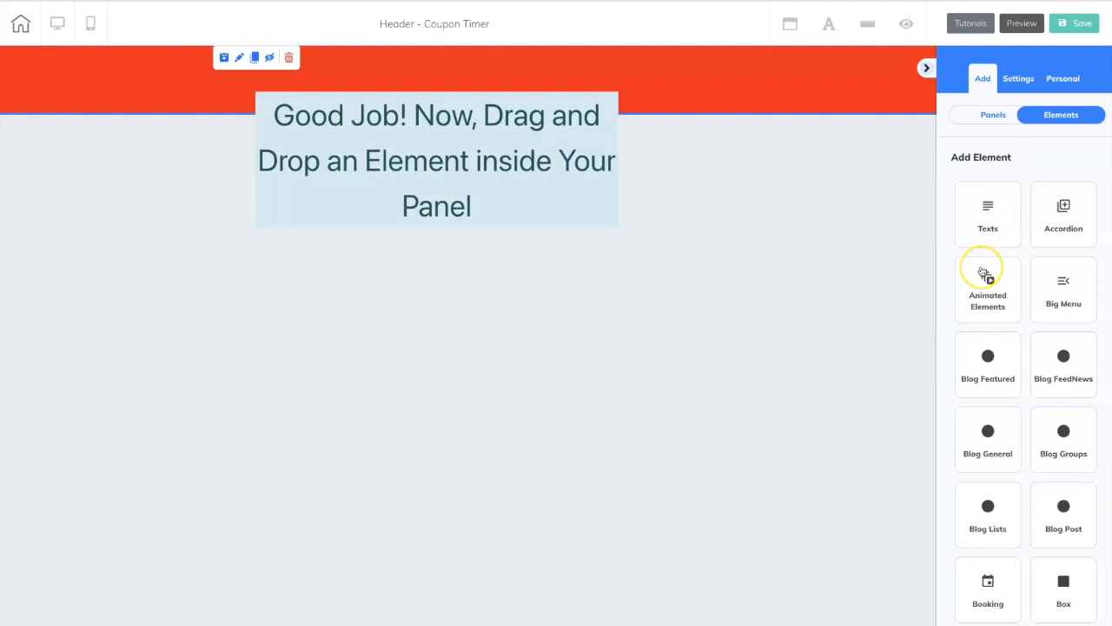
scroll(983, 271, "down", 8)
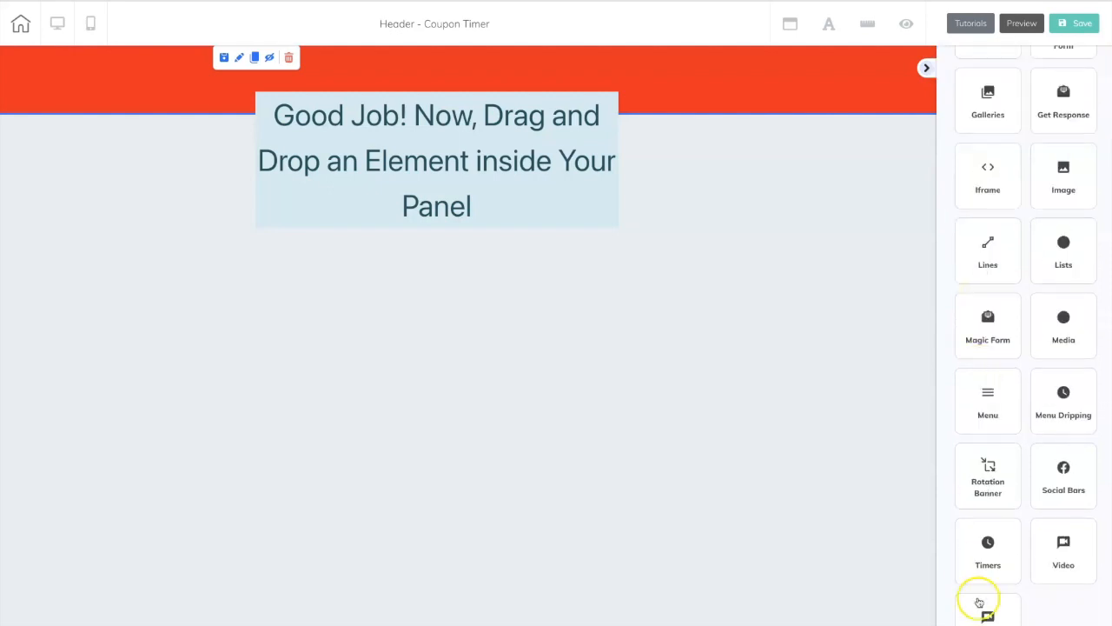
left_click(989, 543)
scroll(991, 484, "down", 1)
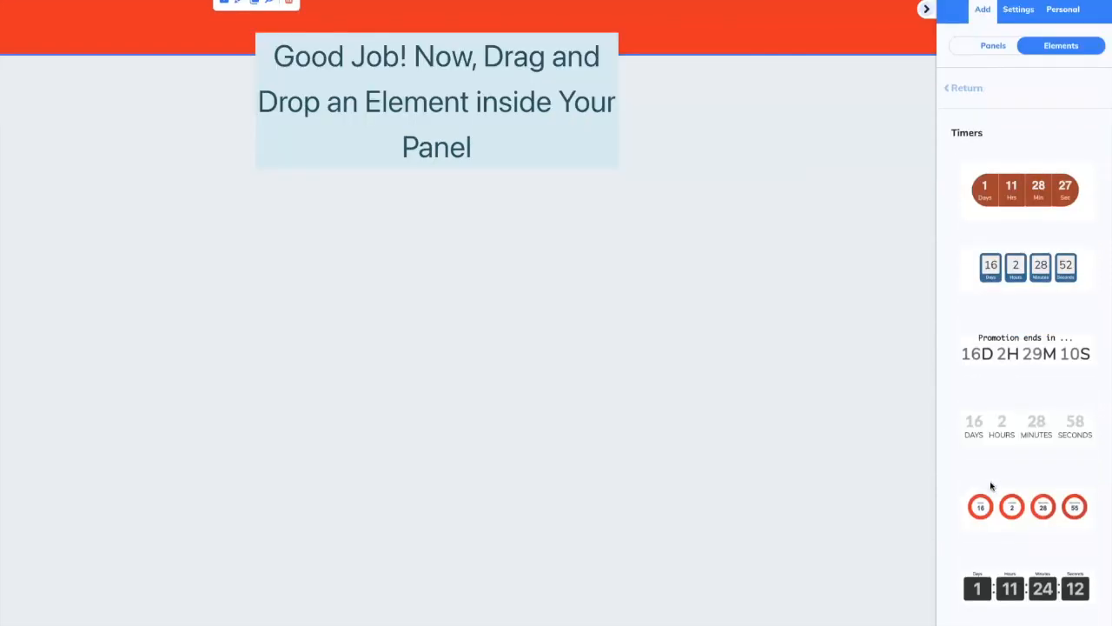
left_click_drag(978, 591, 308, 73)
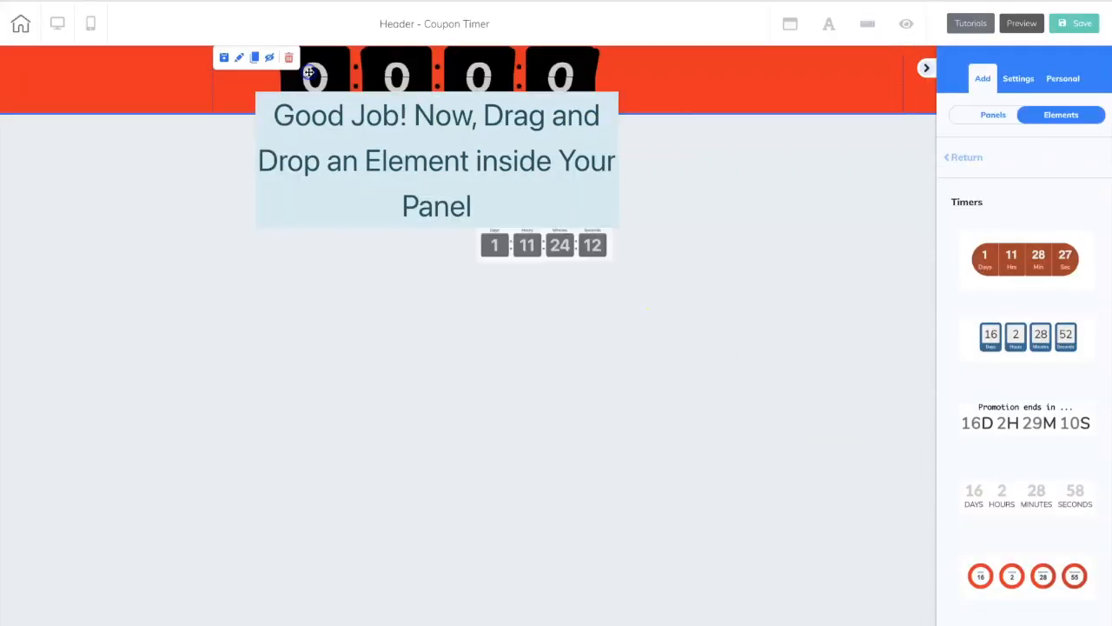
left_click(559, 79)
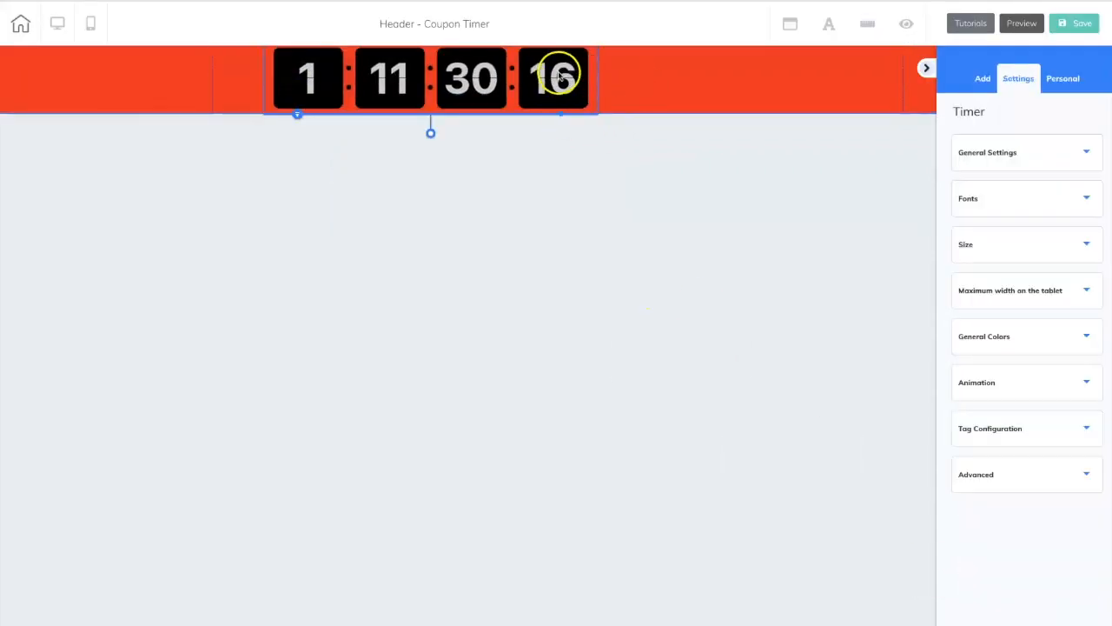
left_click_drag(551, 77, 528, 73)
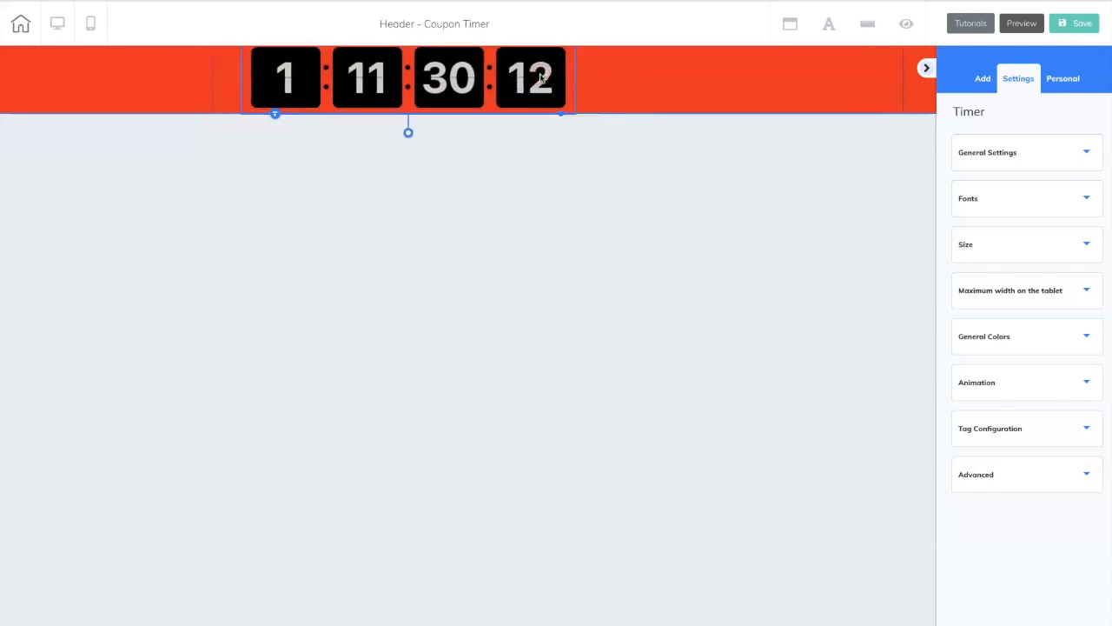
Reduce the timer's width to 341 and move it to the right end of the red panel.
left_click(1017, 152)
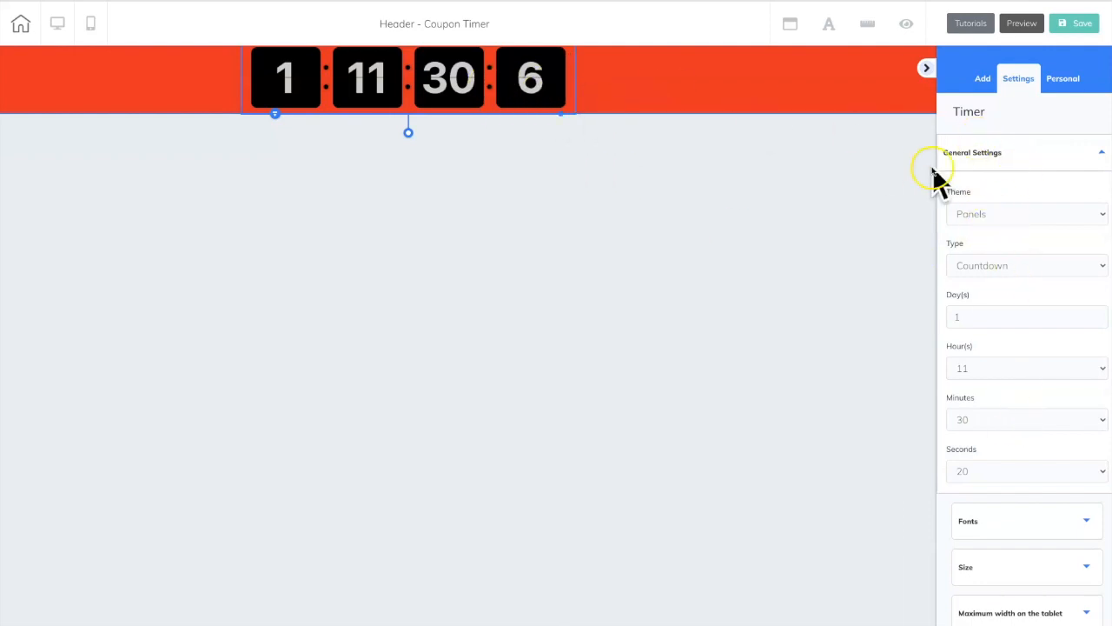
left_click(1100, 154)
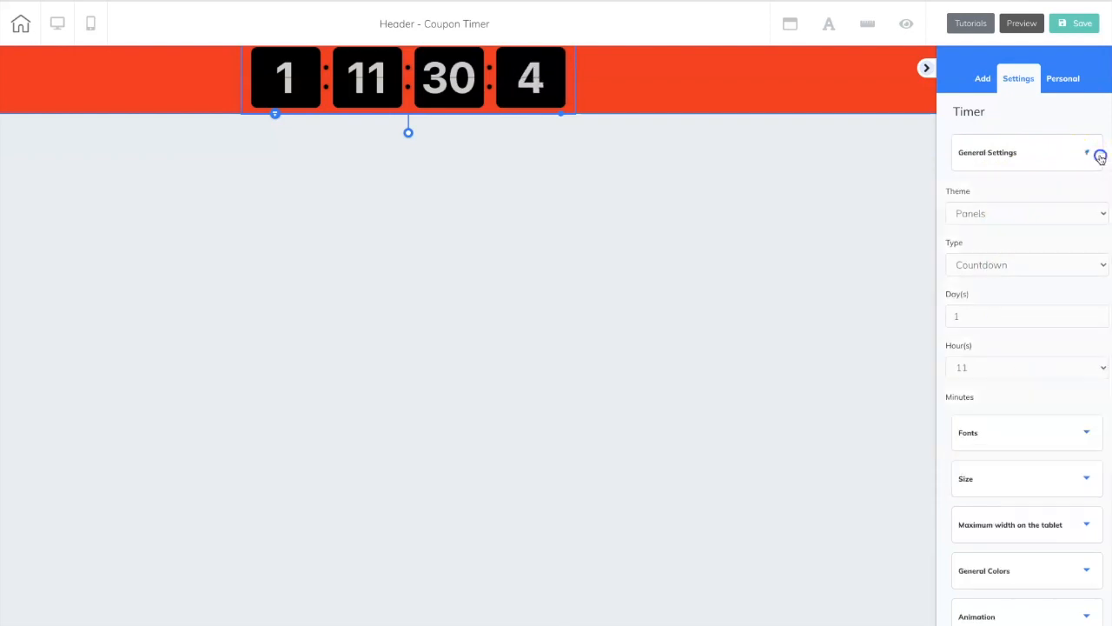
left_click(1096, 247)
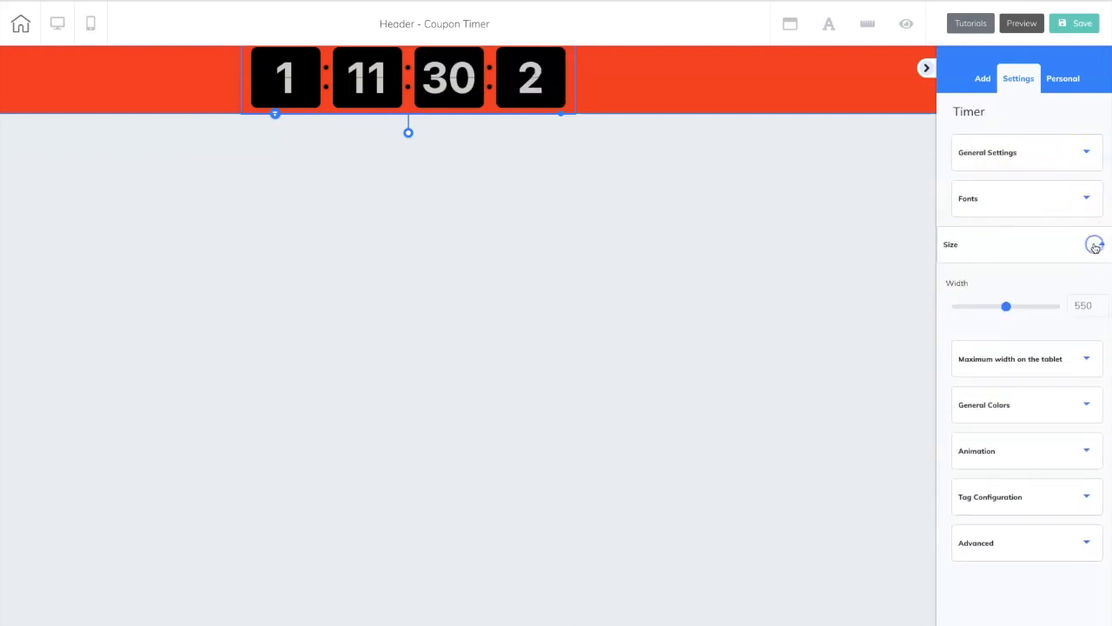
left_click_drag(1016, 306, 979, 307)
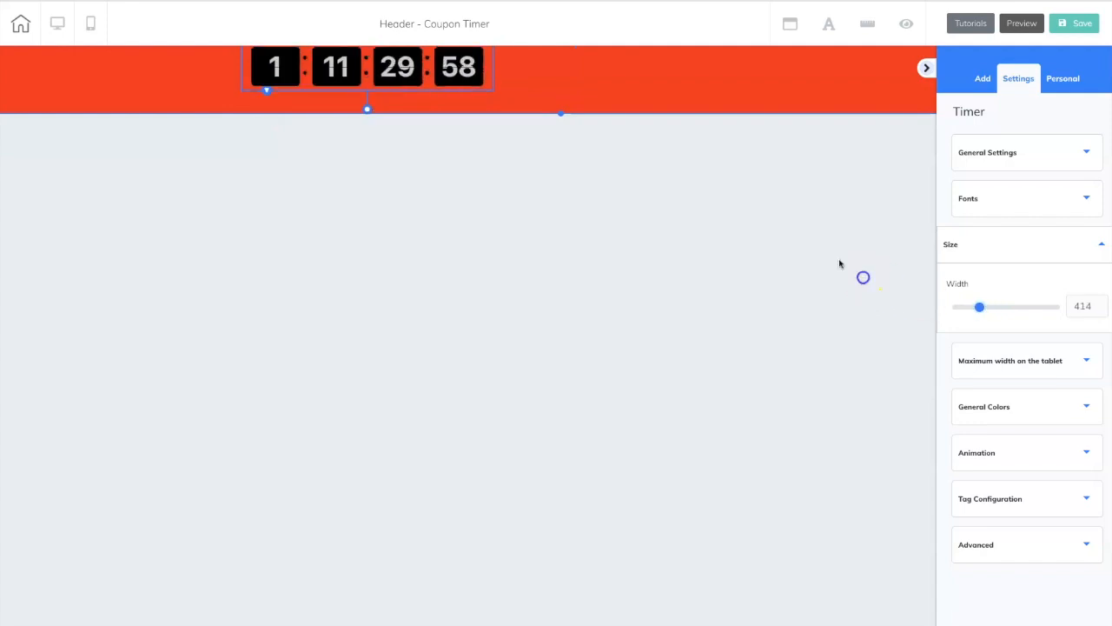
left_click_drag(458, 67, 865, 87)
left_click_drag(980, 313, 966, 310)
left_click_drag(857, 94, 858, 92)
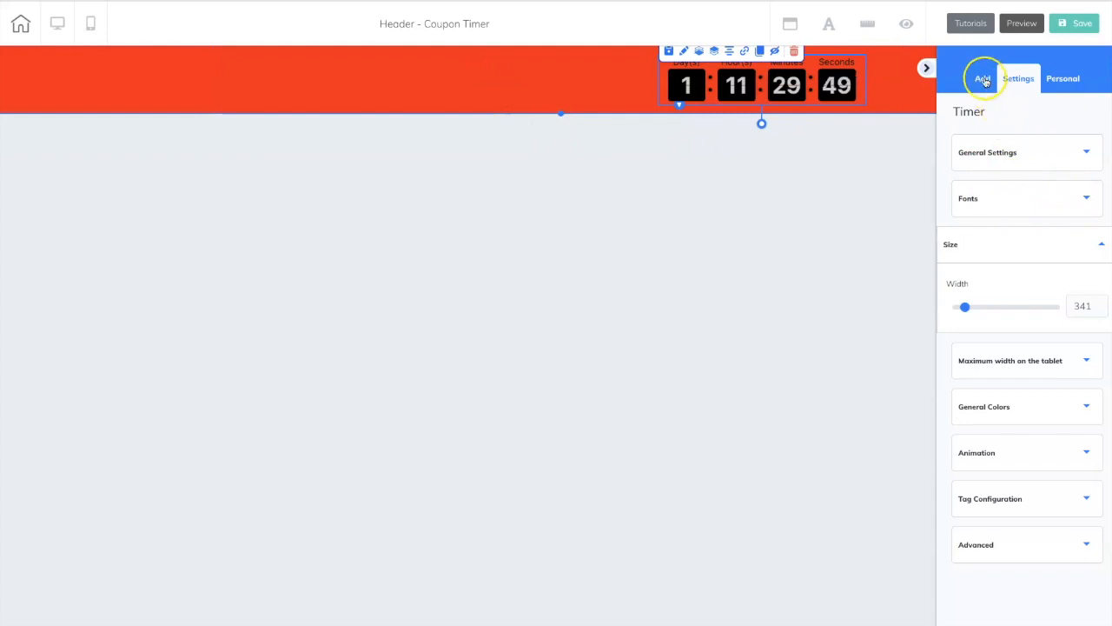
Add an H4 title to the red panel beside the timer and set its text to "Free Nachos With Meal Purchase".
left_click(1061, 115)
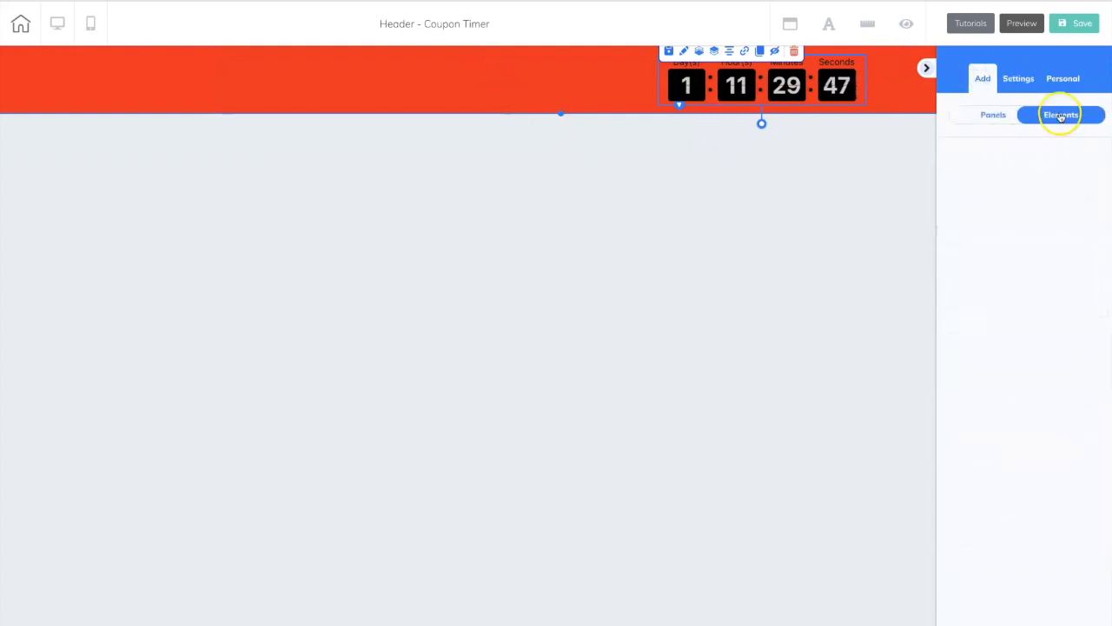
left_click(962, 162)
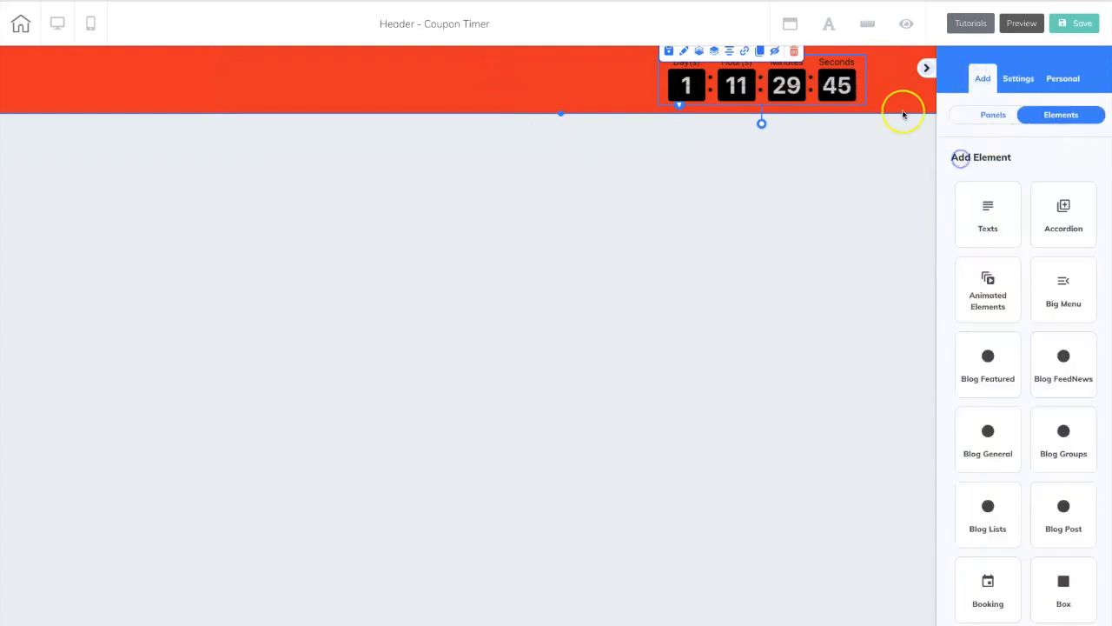
left_click(986, 222)
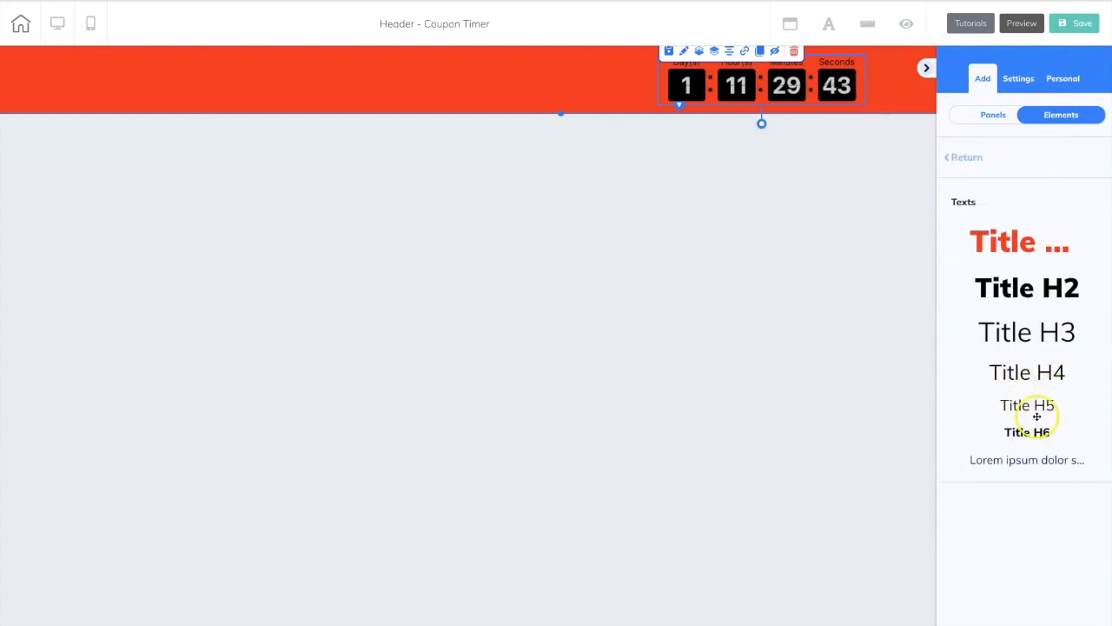
left_click_drag(1030, 375, 279, 74)
double_click(626, 76)
left_click_drag(609, 83, 518, 81)
type("Free Nachos With Meal Purchase")
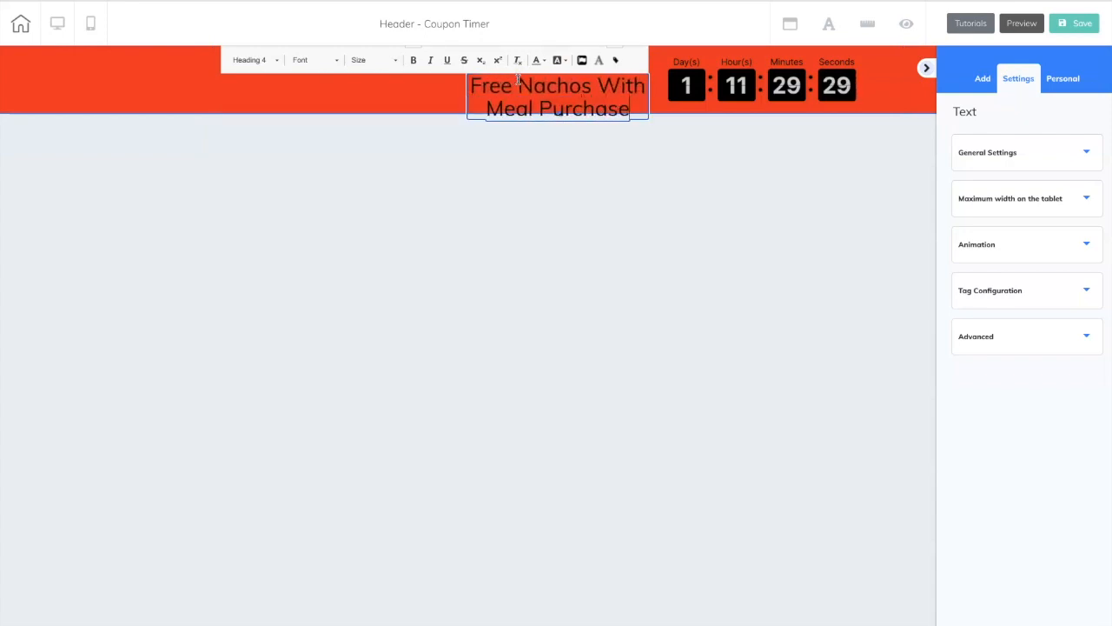
Widen the title to fit on one line and position it at the left of the panel's content area, vertically aligned with the timer.
left_click_drag(537, 96, 302, 90)
left_click_drag(412, 103, 604, 114)
left_click(557, 79)
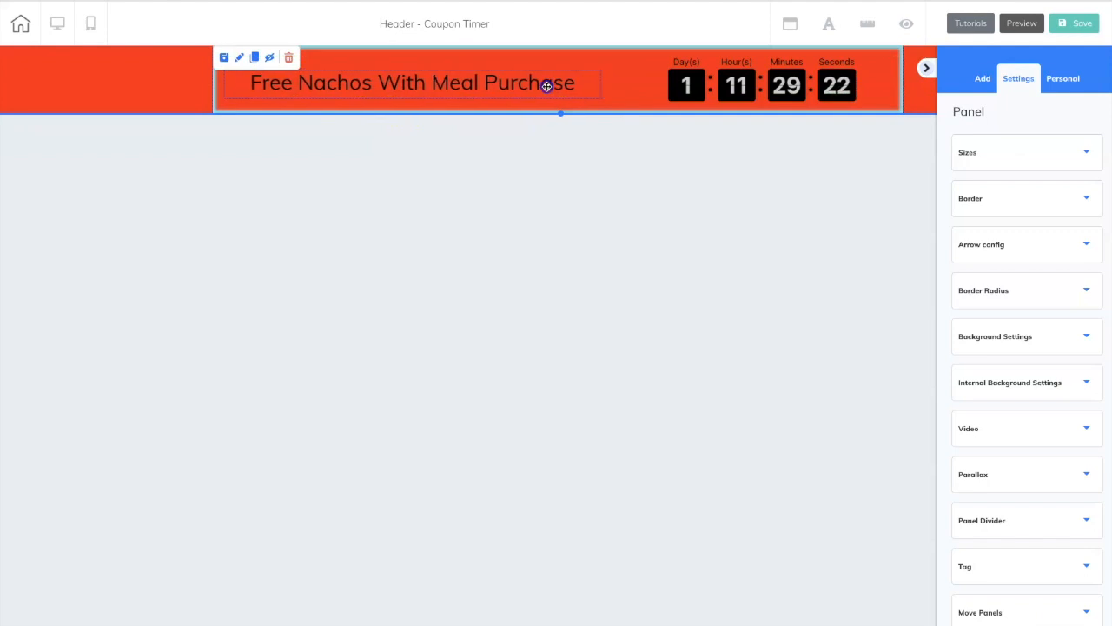
left_click_drag(530, 85, 537, 83)
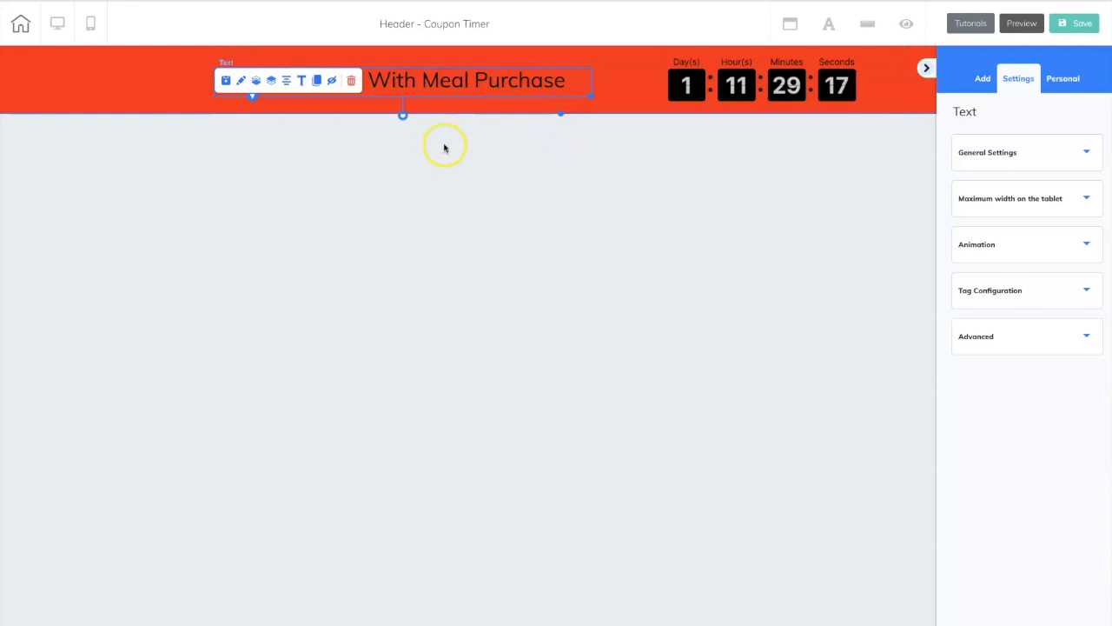
left_click(140, 97)
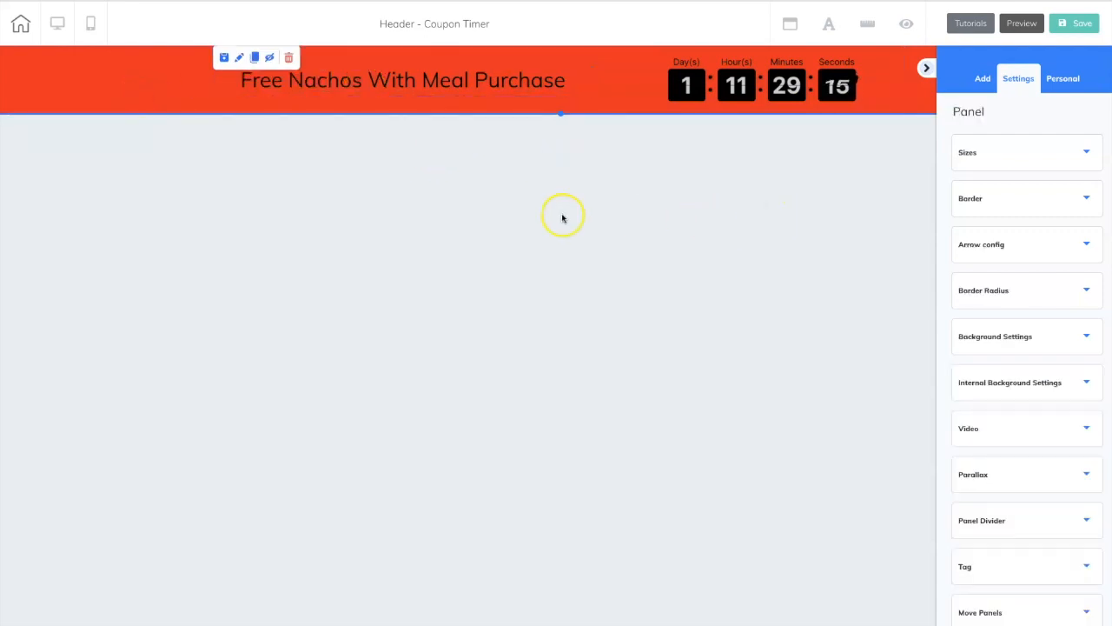
Save the Coupon Timer header and exit to the site's page overview, saving changes on leaving.
left_click(1080, 24)
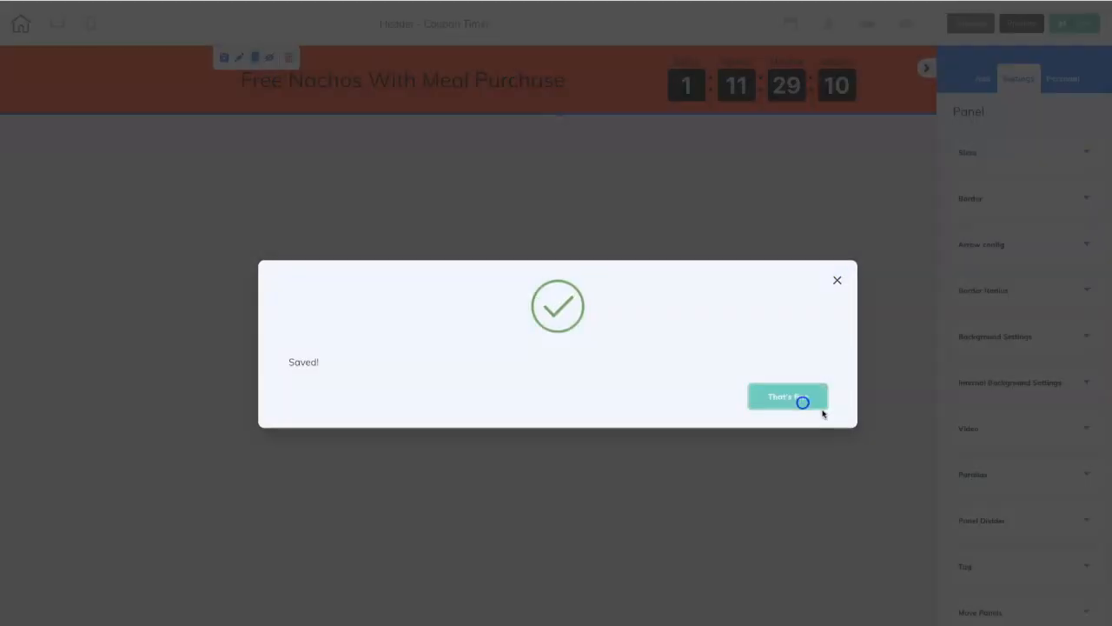
left_click(802, 402)
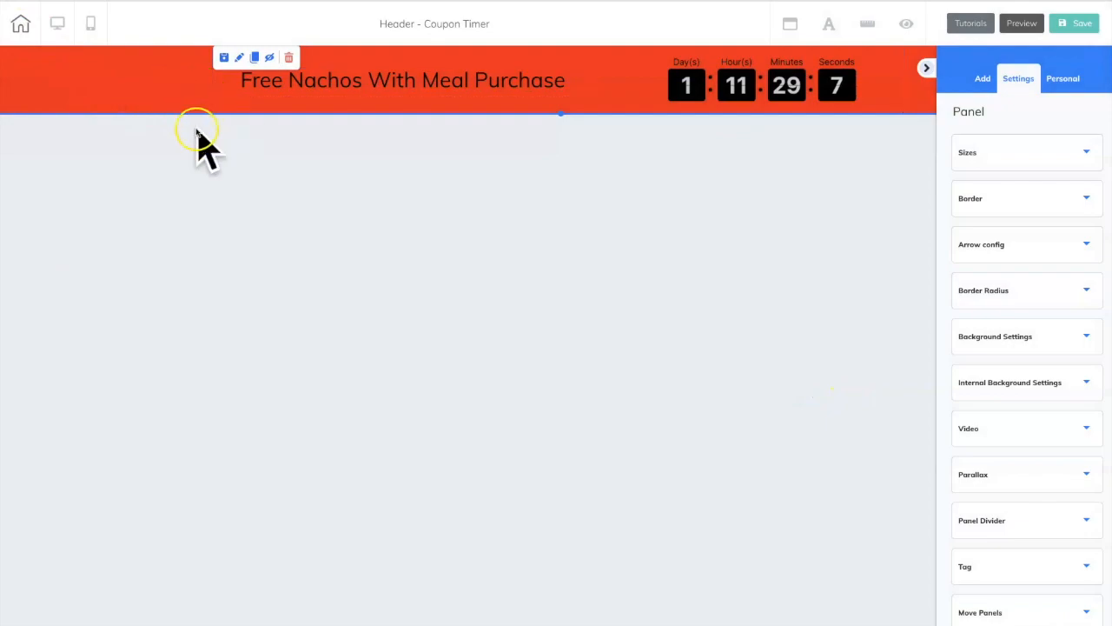
left_click(20, 23)
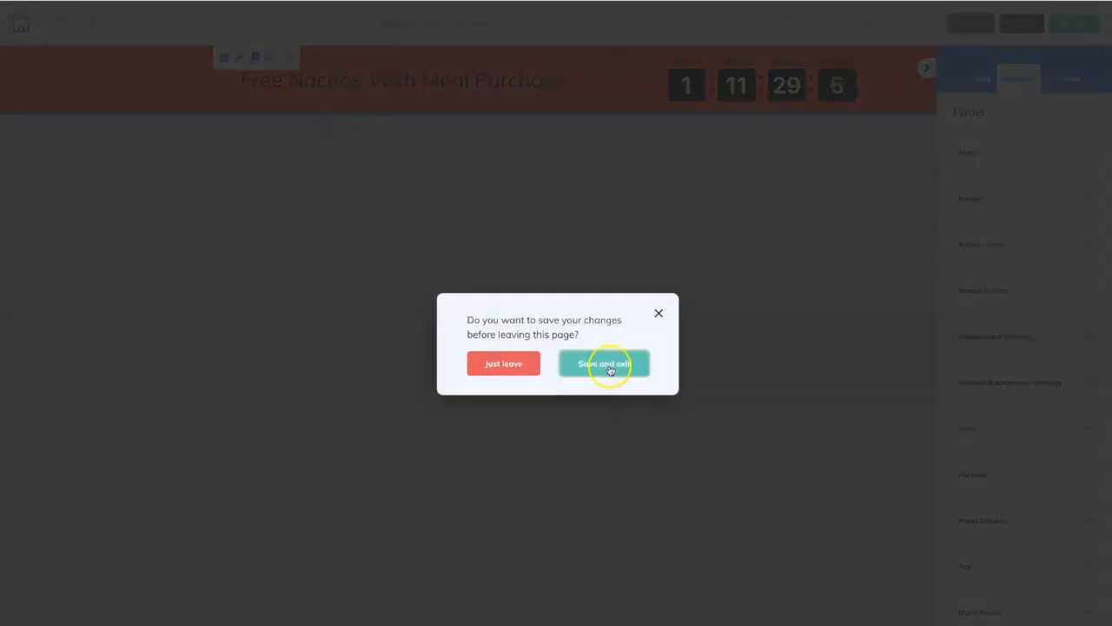
left_click(606, 365)
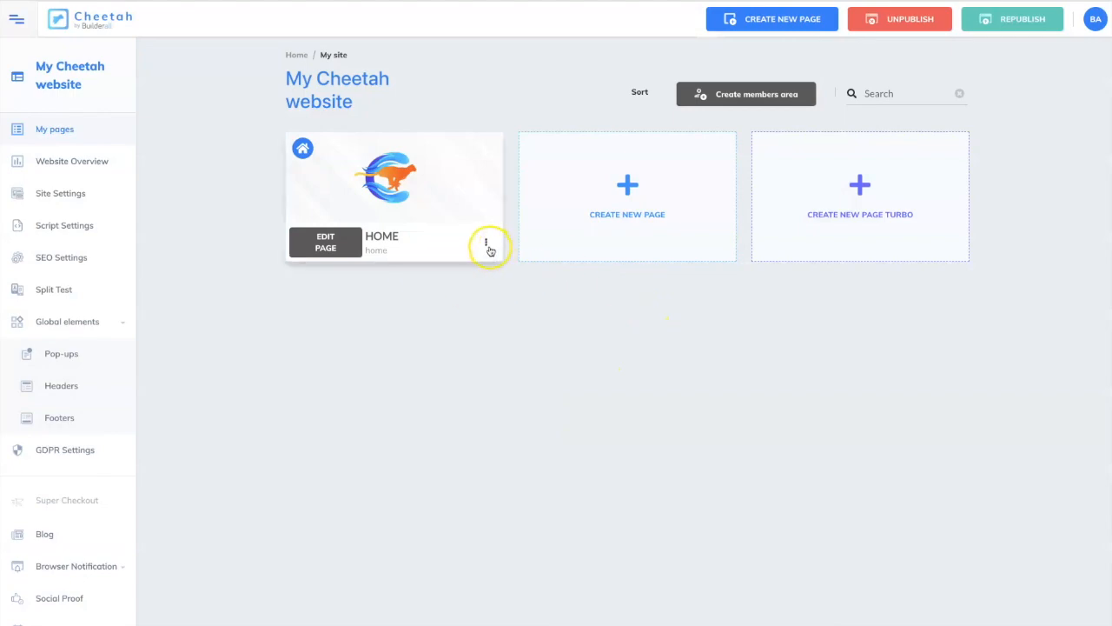
View the live Home page before the header is assigned and return to the page overview.
left_click(488, 245)
left_click(485, 294)
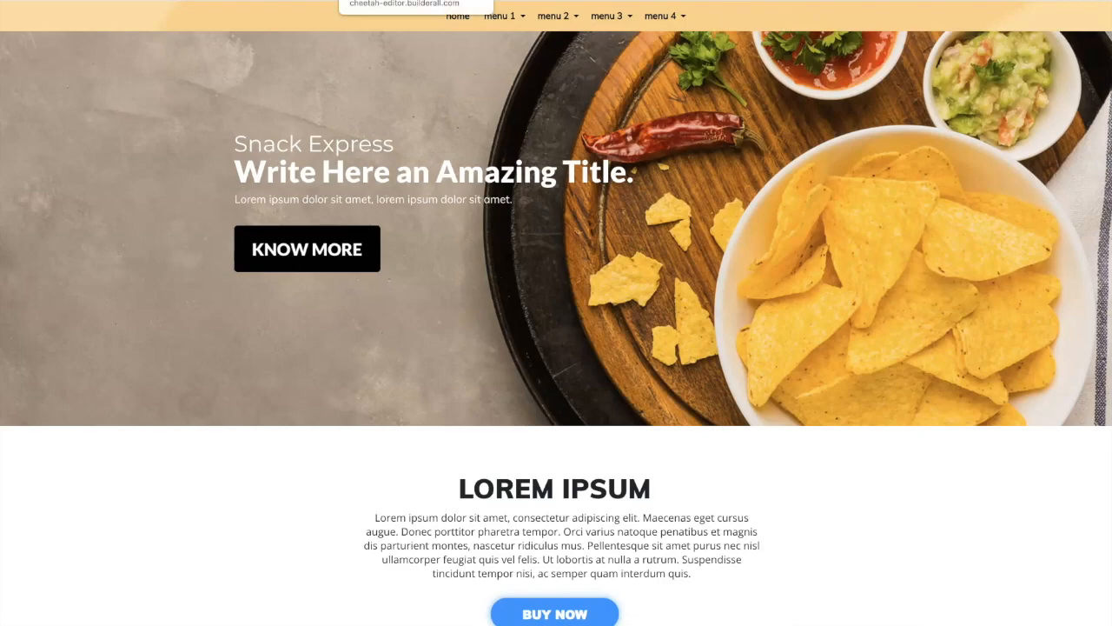
key("ctrl+Tab")
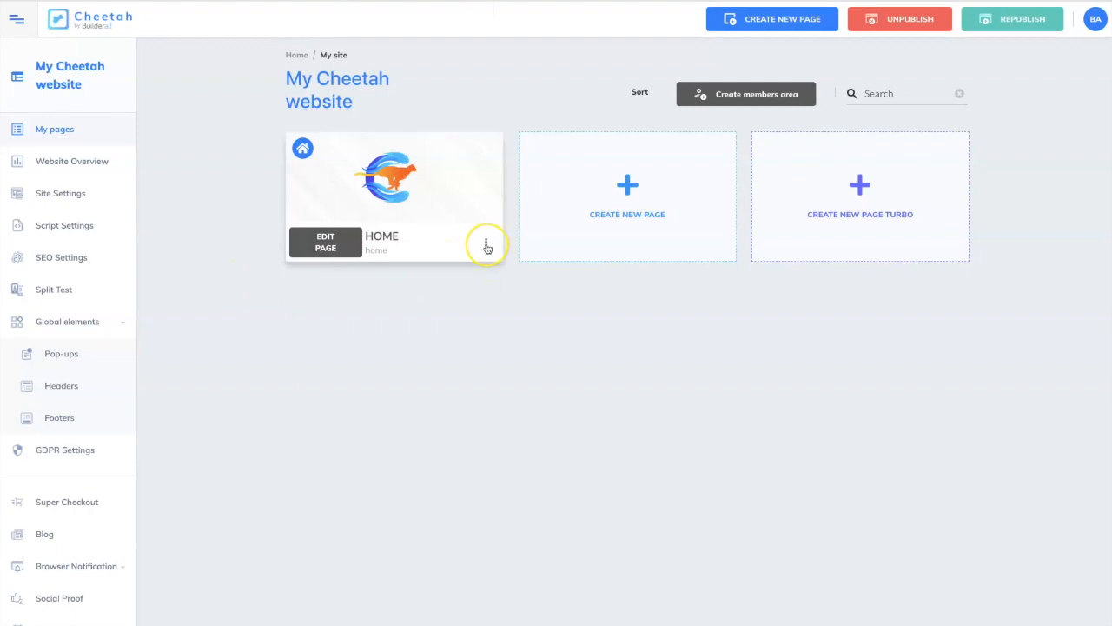
In the Home page's settings, assign Coupon Timer as both the desktop and mobile header and save.
left_click(487, 246)
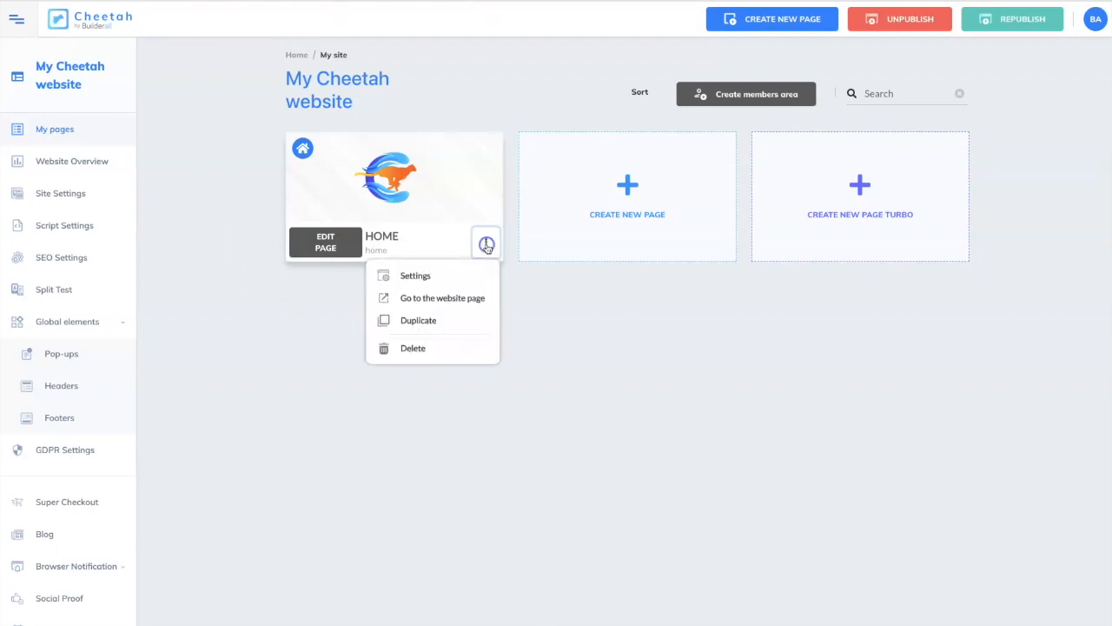
left_click(429, 278)
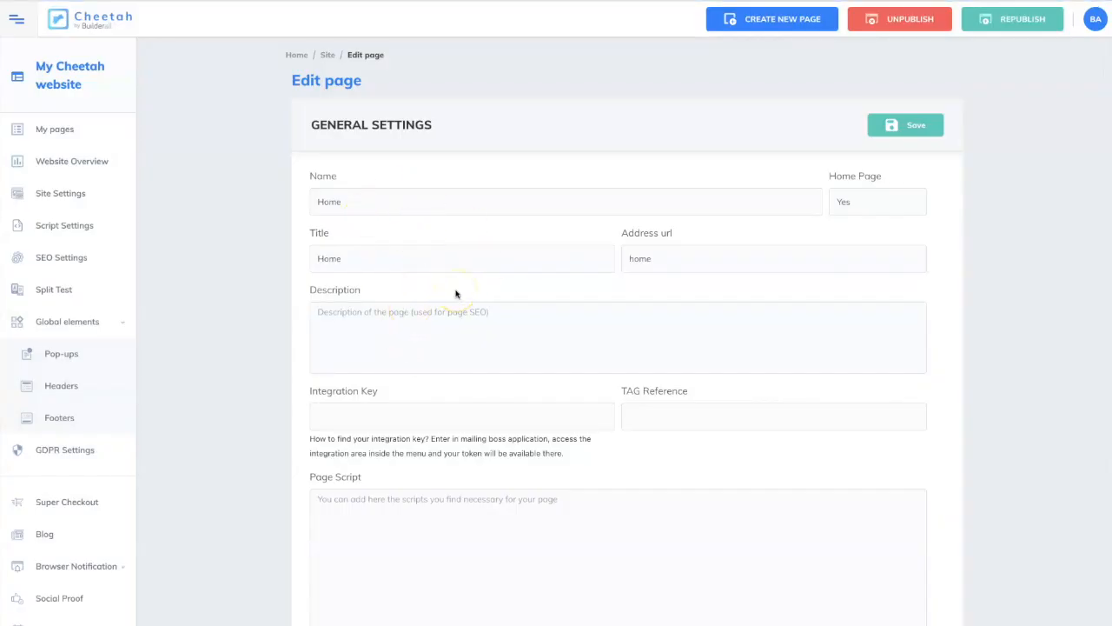
scroll(456, 294, "down", 10)
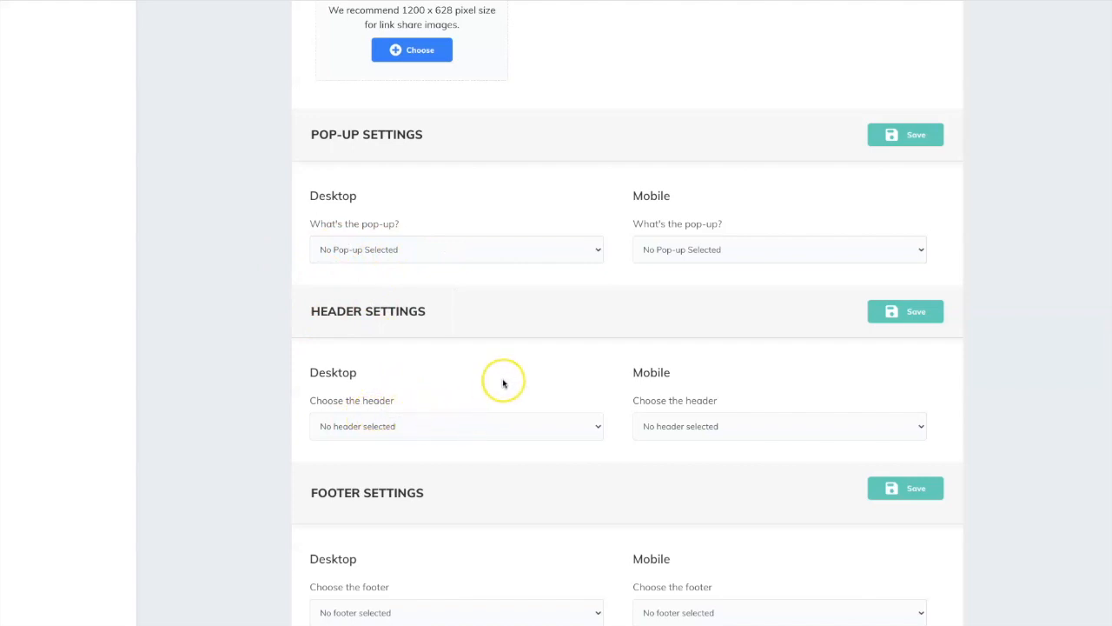
left_click(473, 425)
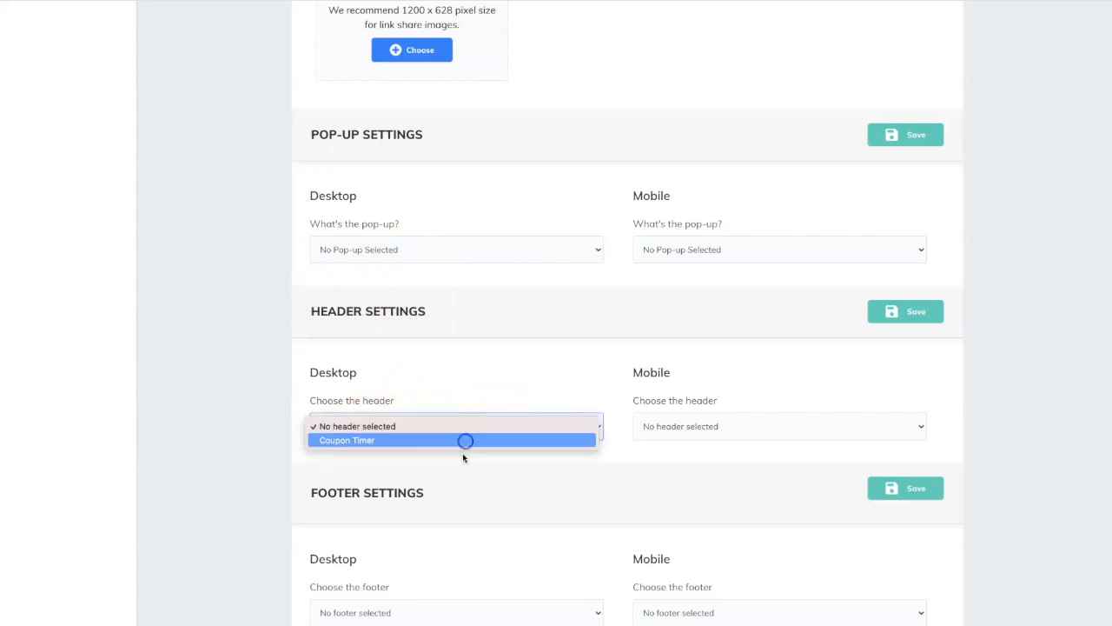
left_click(464, 440)
left_click(741, 433)
left_click(738, 440)
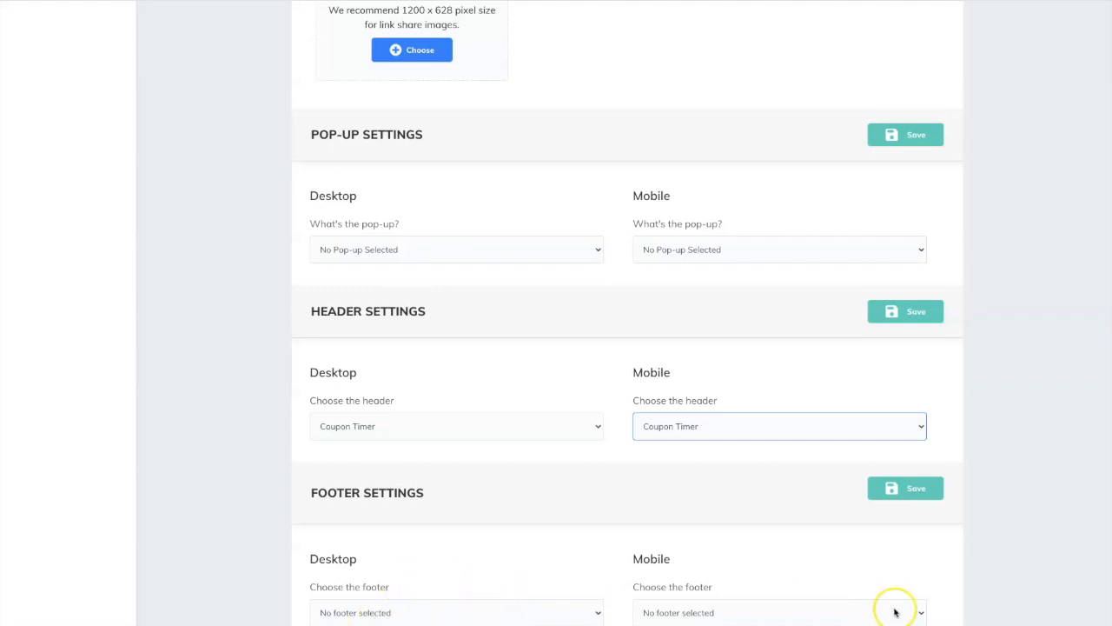
left_click(917, 491)
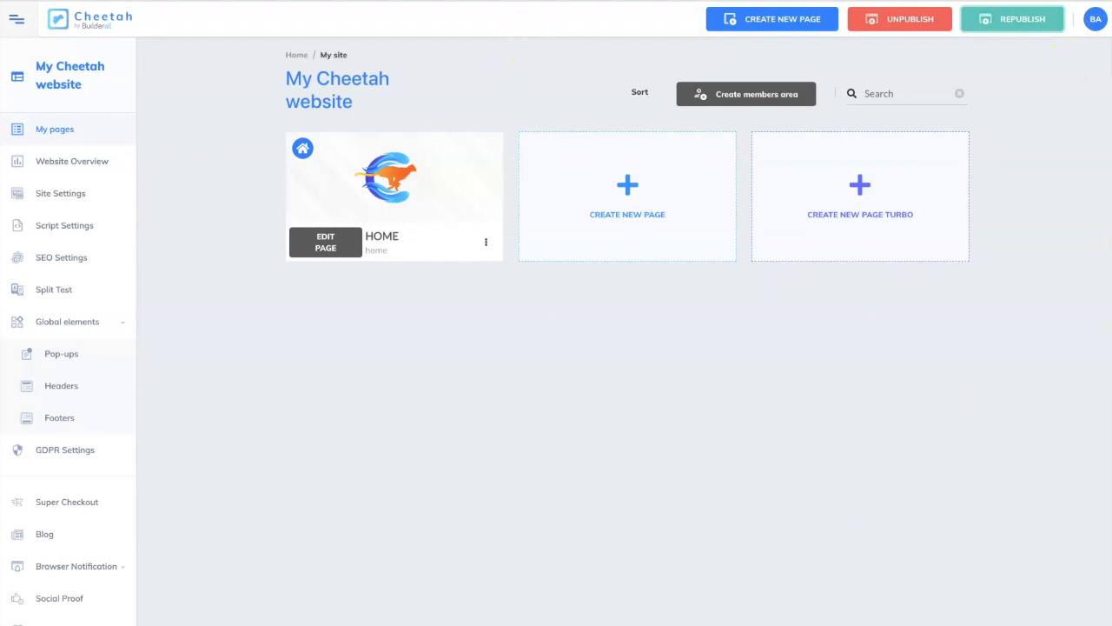
Check the Coupon Timer header on the live Home page and return to the page overview.
left_click(487, 242)
left_click(459, 299)
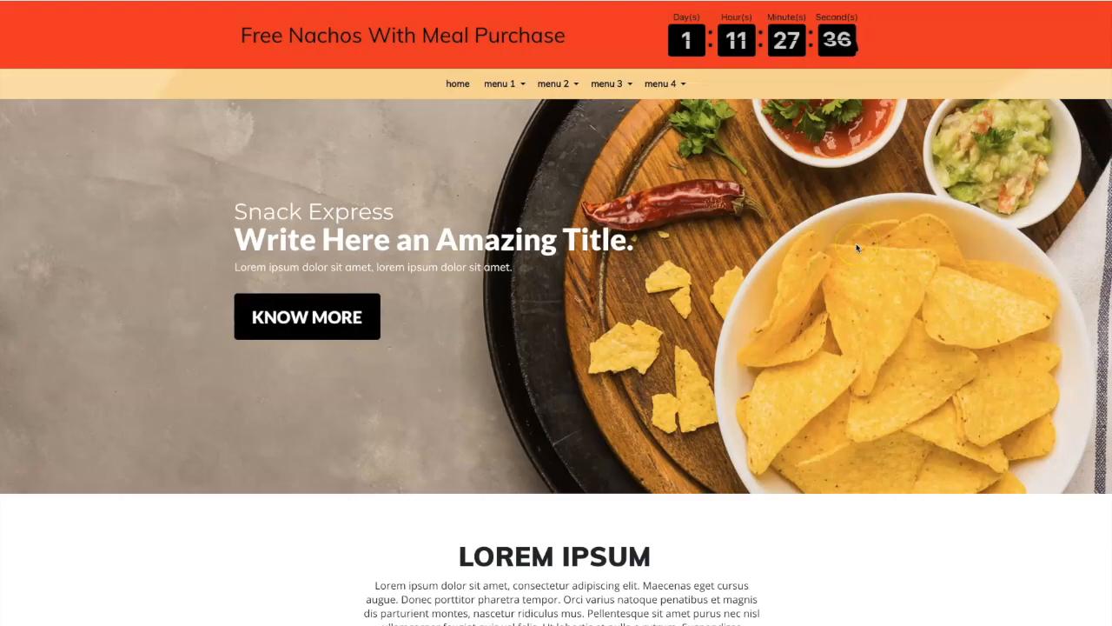
left_click(359, 3)
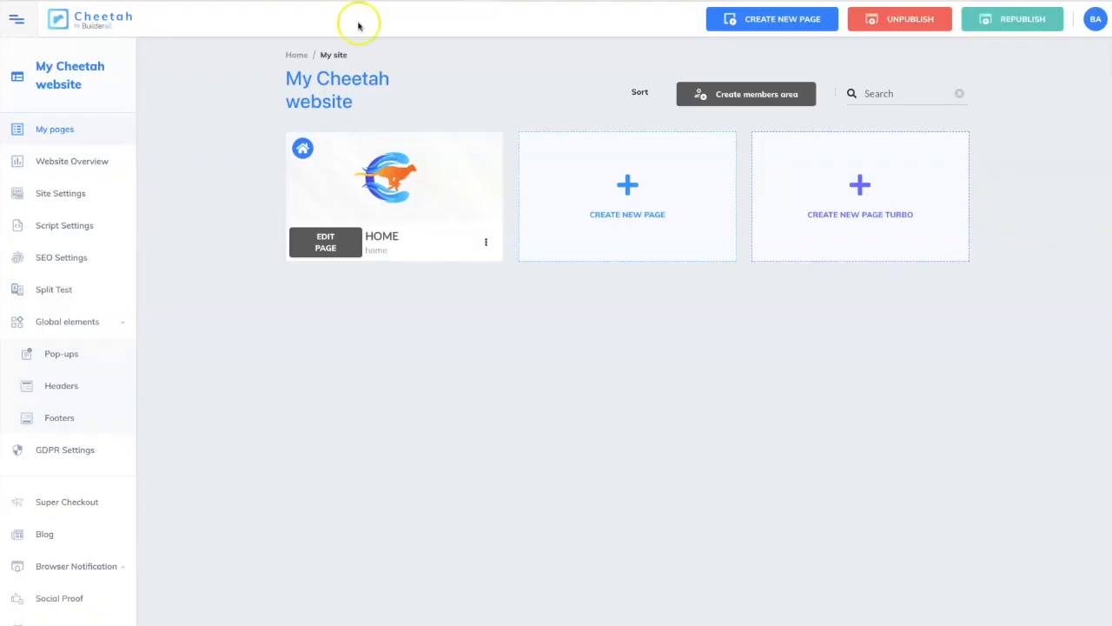
Look at the global footers, and create a new global pop-up named "Simple Pop Up Example".
left_click(61, 420)
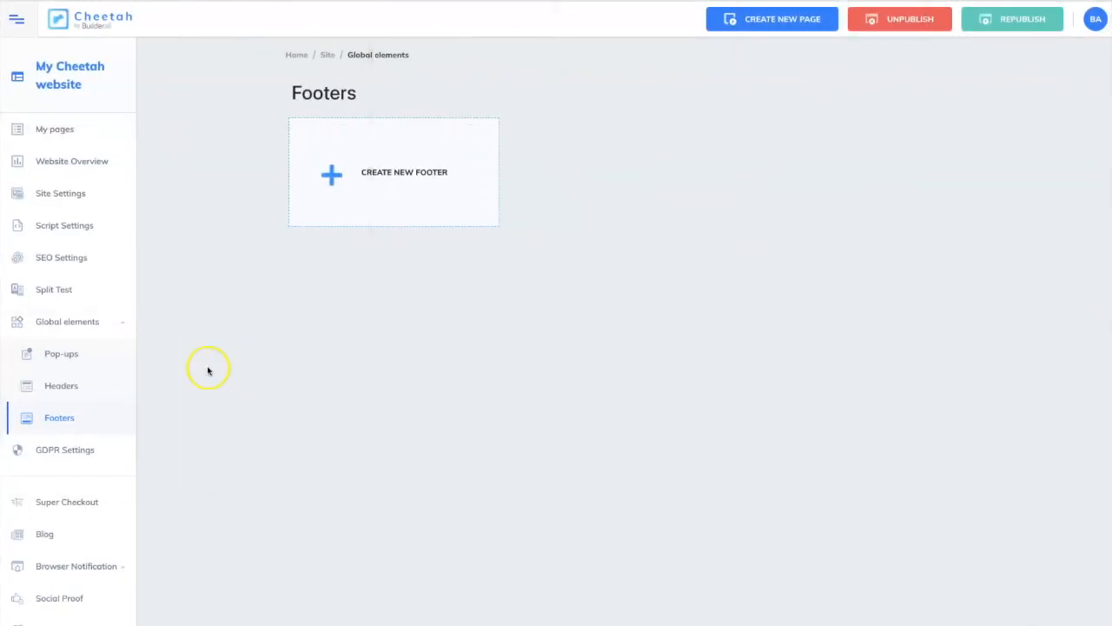
left_click(79, 354)
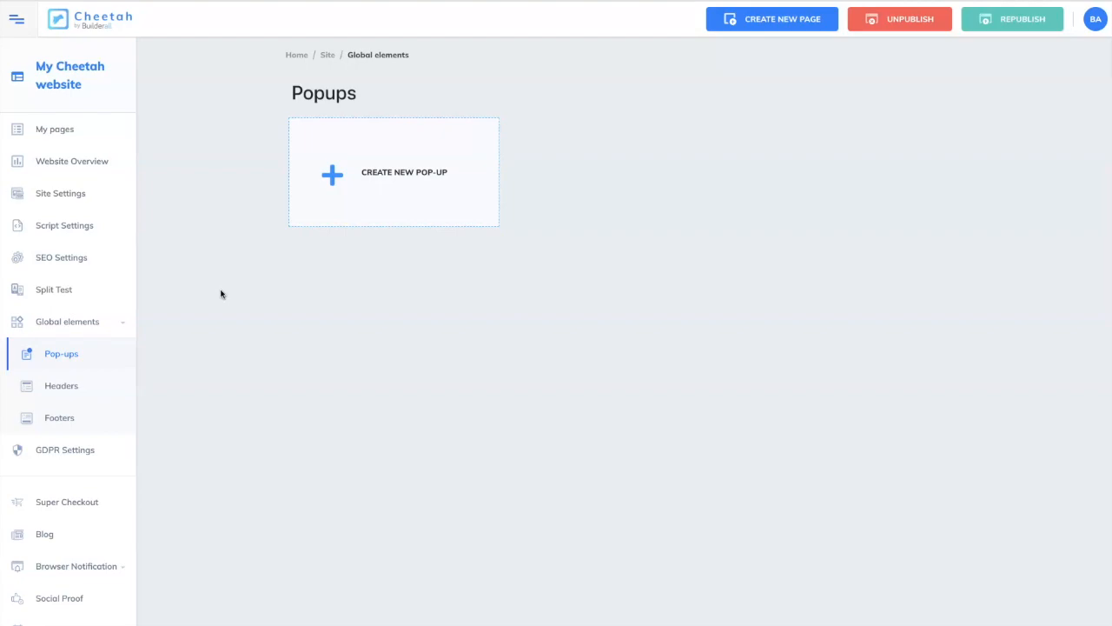
left_click(386, 173)
left_click(497, 335)
type("Simple Pop Up Example")
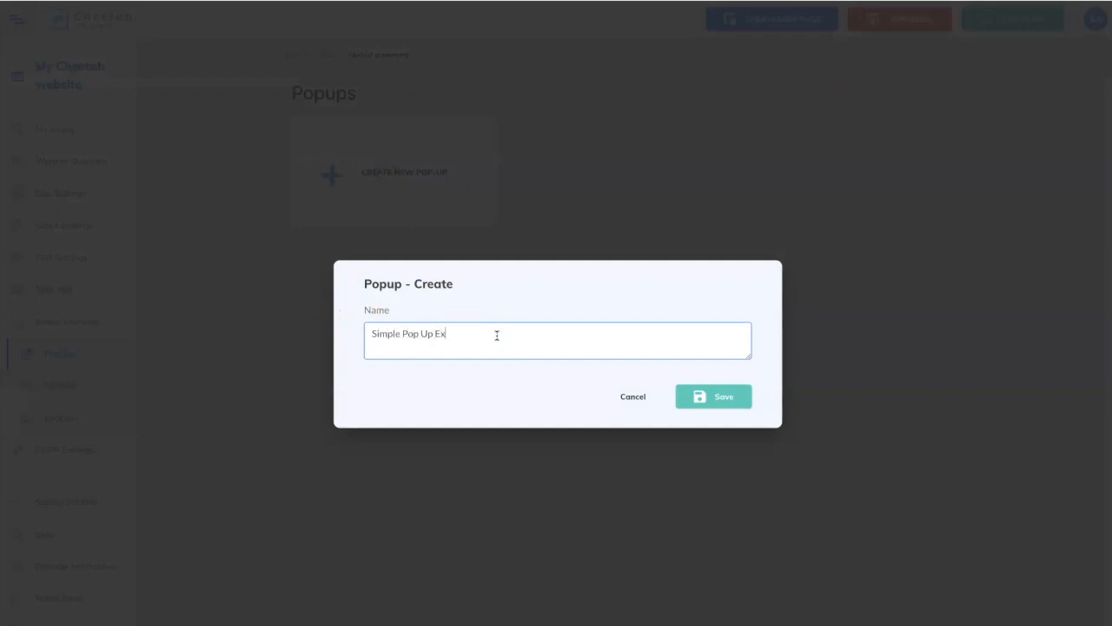
left_click(739, 405)
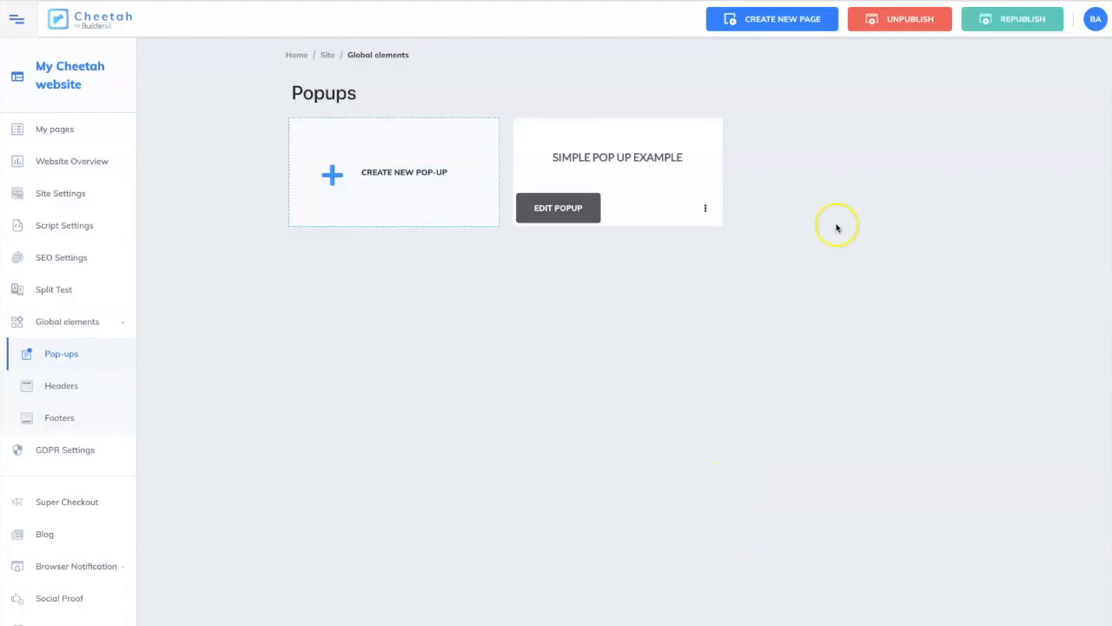
Open the Simple Pop Up Example pop-up for editing and add a blank panel.
left_click(568, 209)
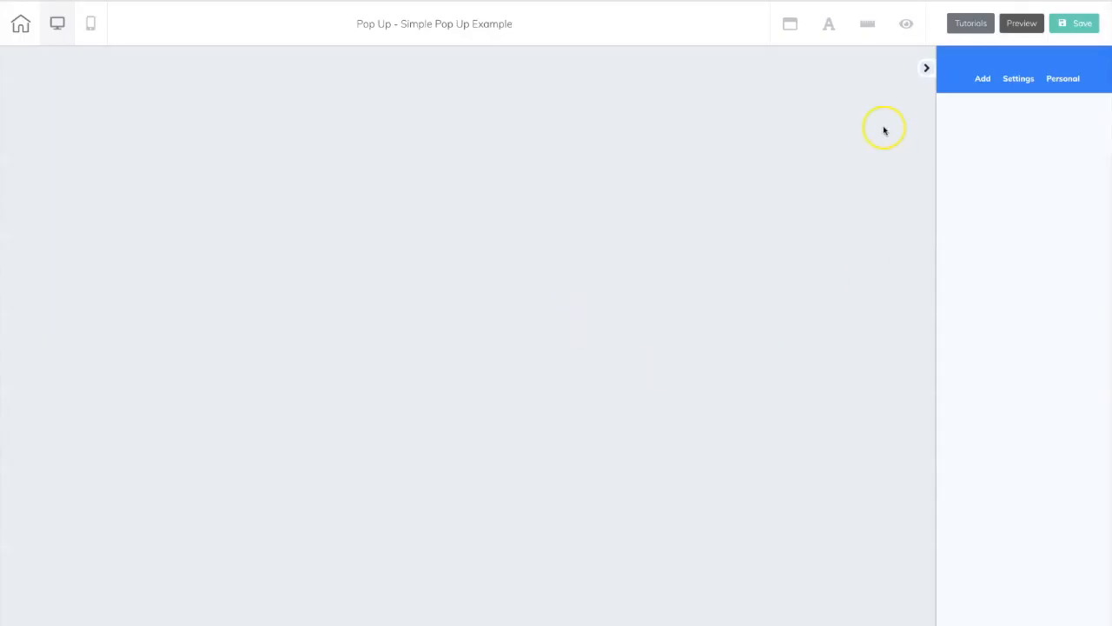
left_click(983, 79)
left_click(989, 113)
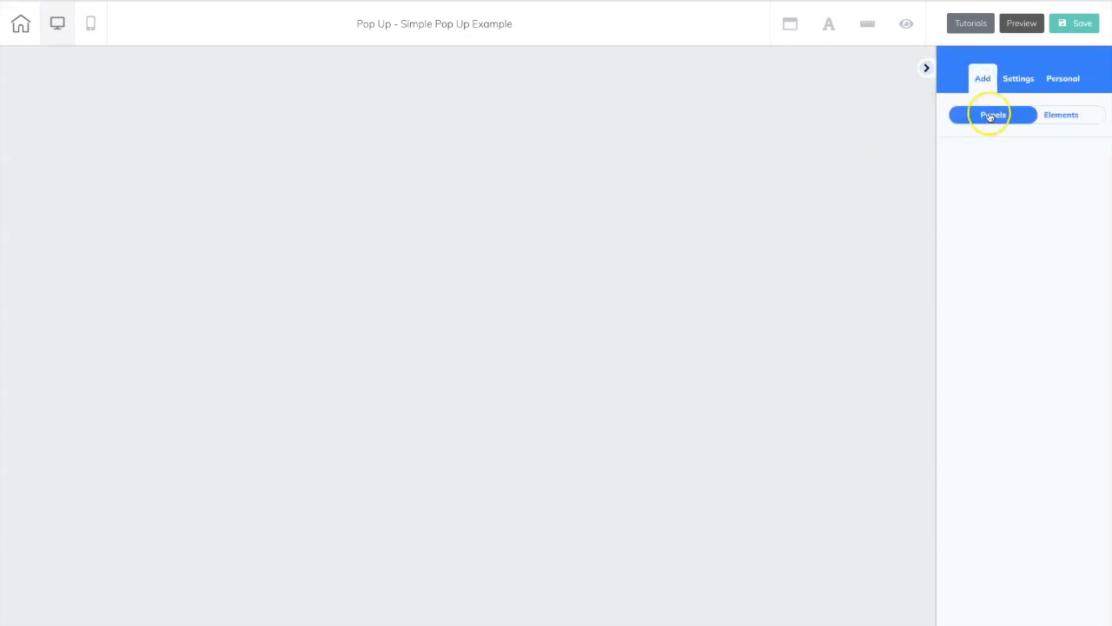
left_click(995, 186)
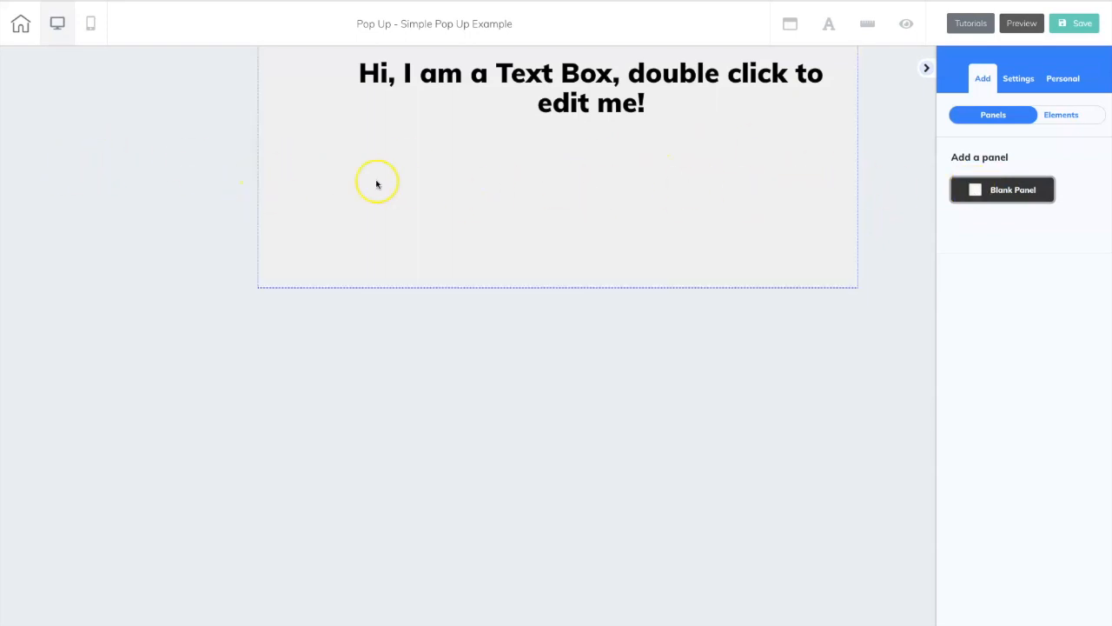
Set the pop-up panel's solid background color to golden yellow (F9D109) and extend its bottom edge to nearly double the height.
left_click(432, 172)
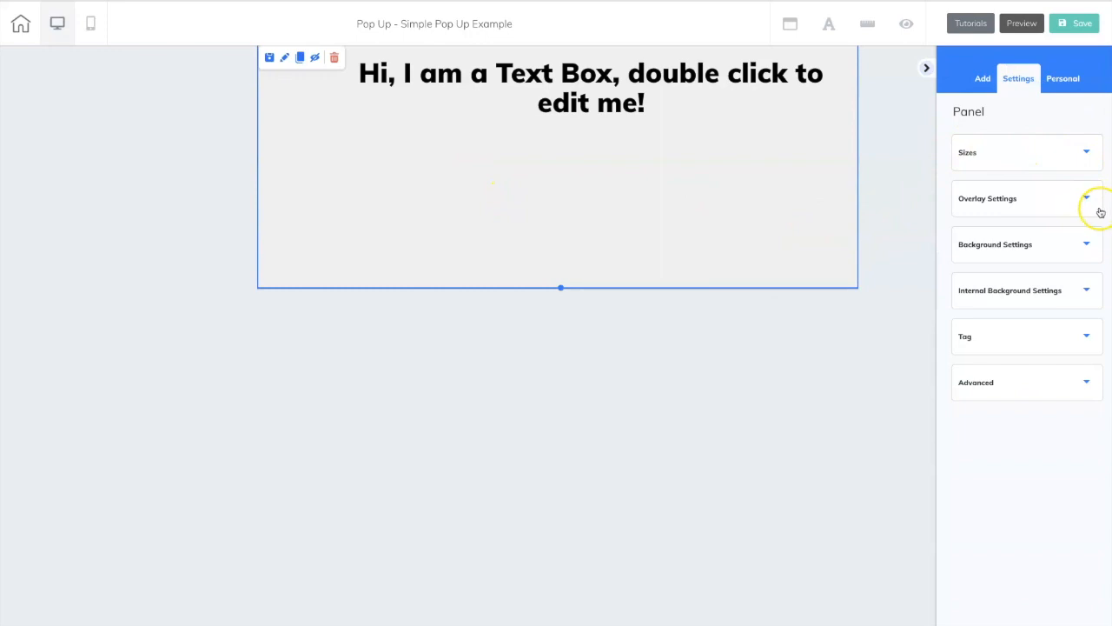
left_click(1086, 251)
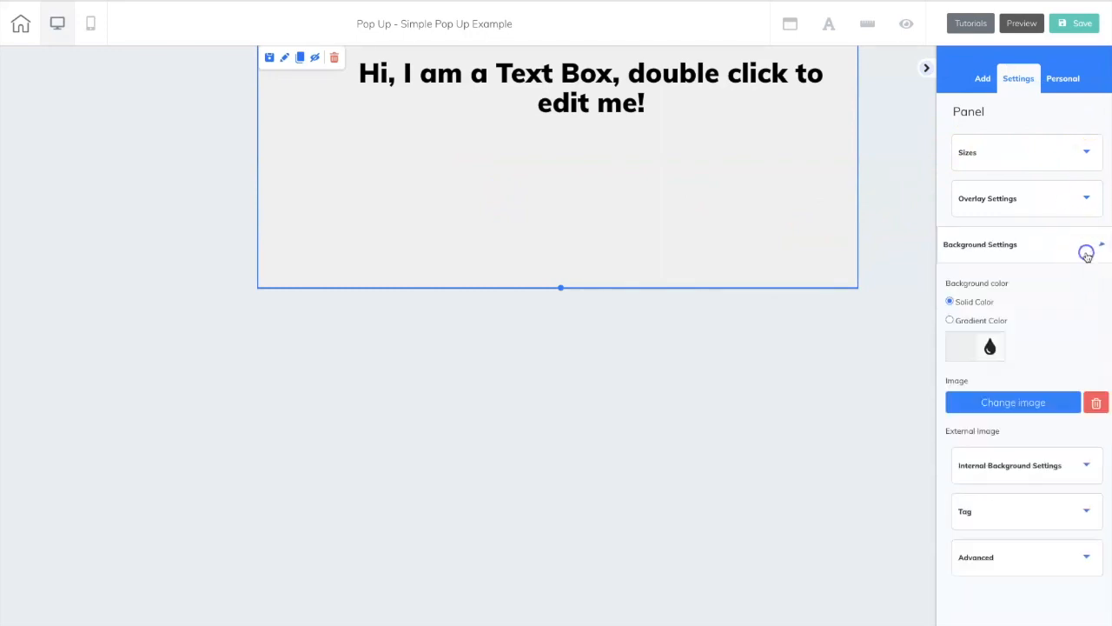
left_click(963, 346)
left_click(974, 491)
left_click_drag(977, 492, 978, 491)
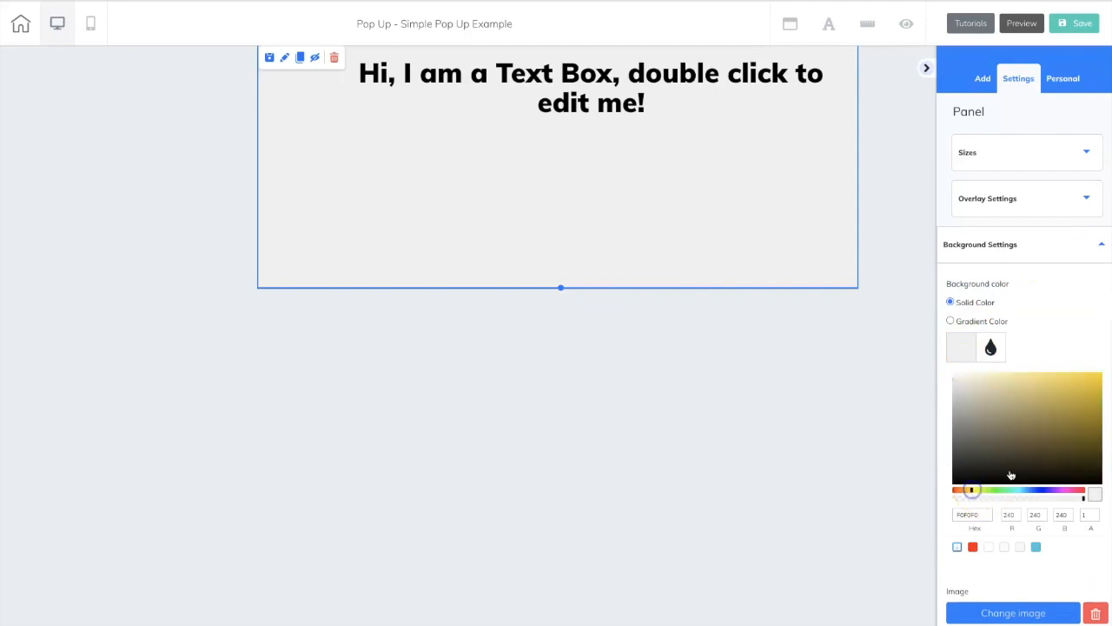
left_click(1096, 375)
scroll(1099, 342, "down", 1)
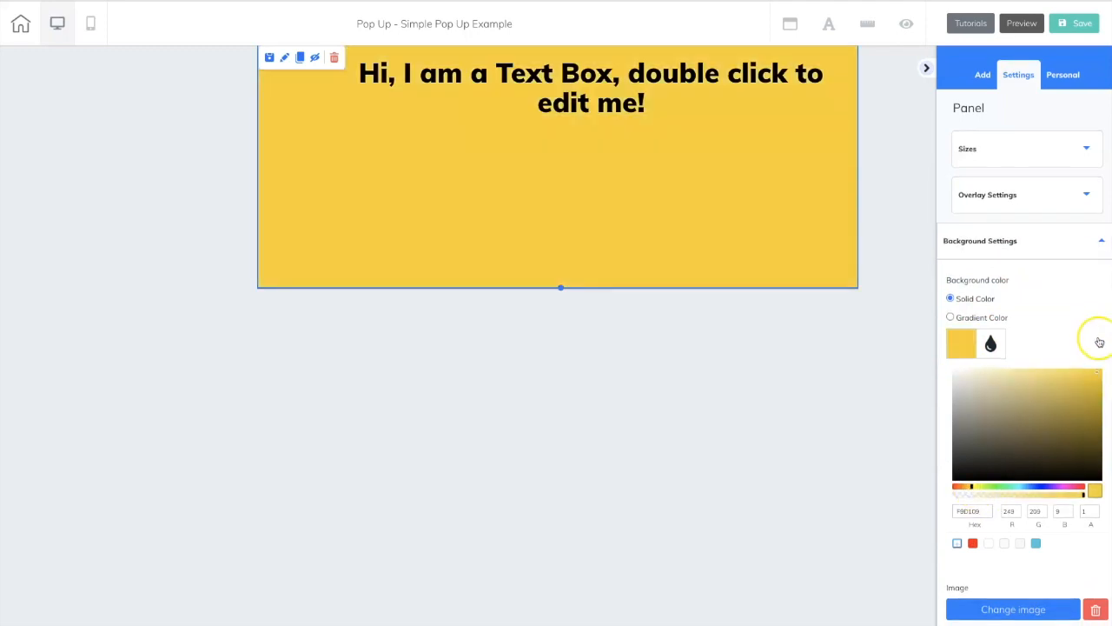
left_click_drag(561, 318, 544, 507)
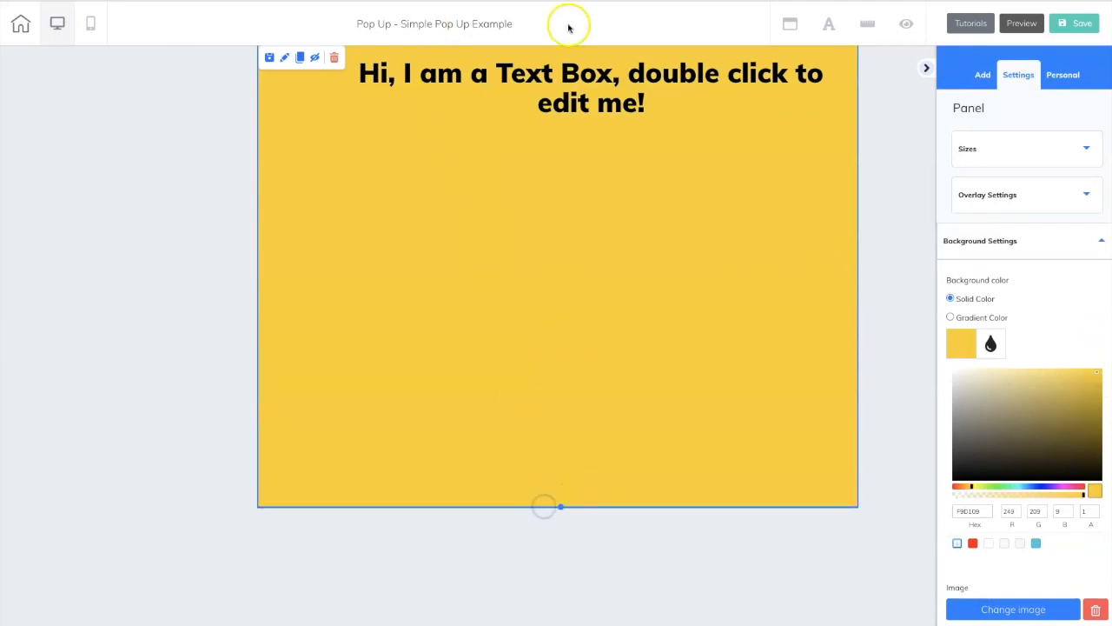
Replace the pop-up's placeholder text with "Join our Newsletter! Enter Your Name and Best Email Below!".
left_click(392, 114)
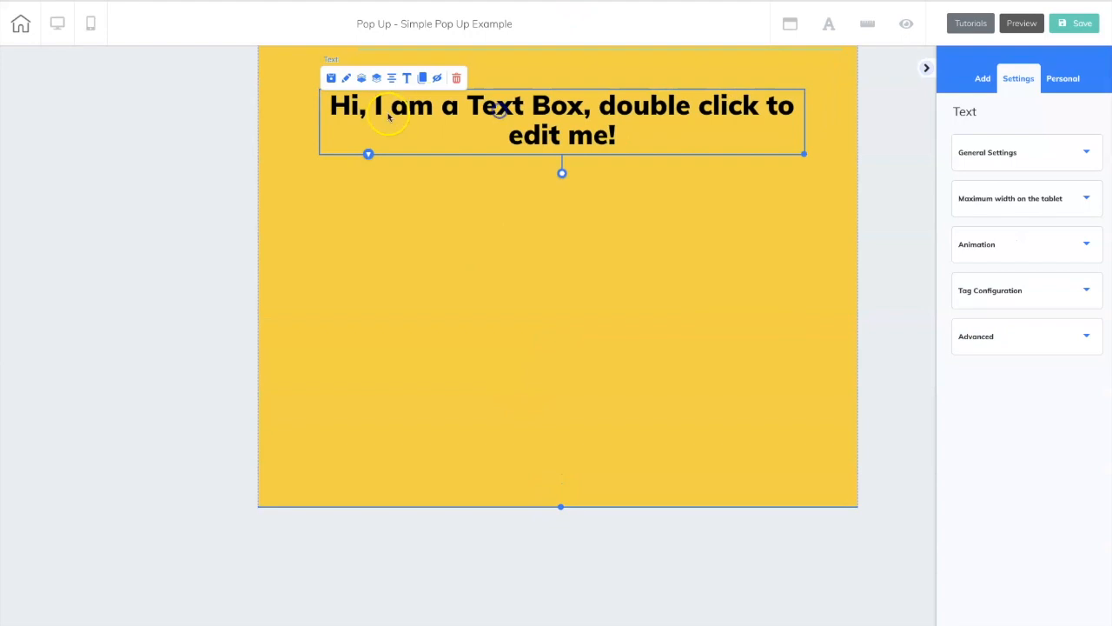
double_click(393, 114)
key("ctrl+a")
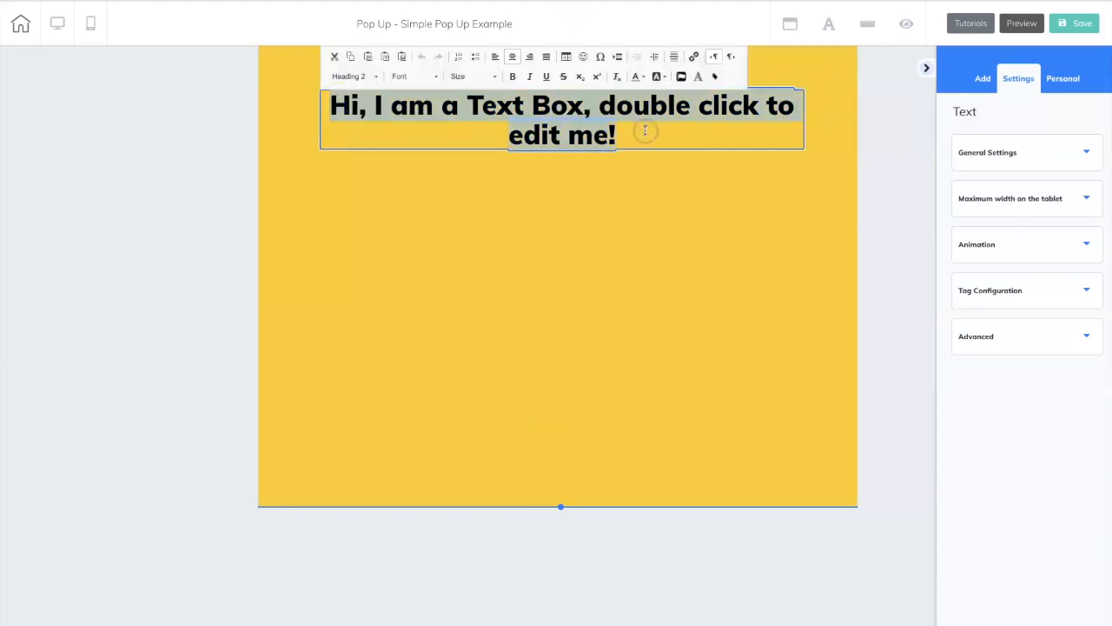
type("Join our Newsl")
type("etter! Enter")
type(" Your Name ")
type("and Bet.")
key("BackSpace")
key("BackSpace")
type("st Email Below!")
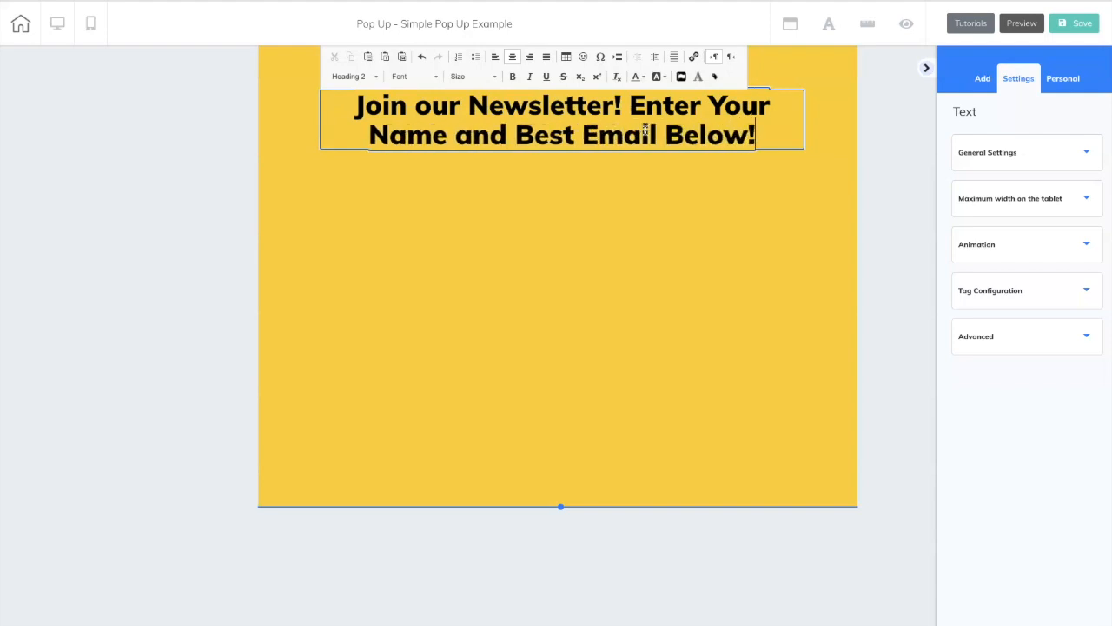
left_click(916, 285)
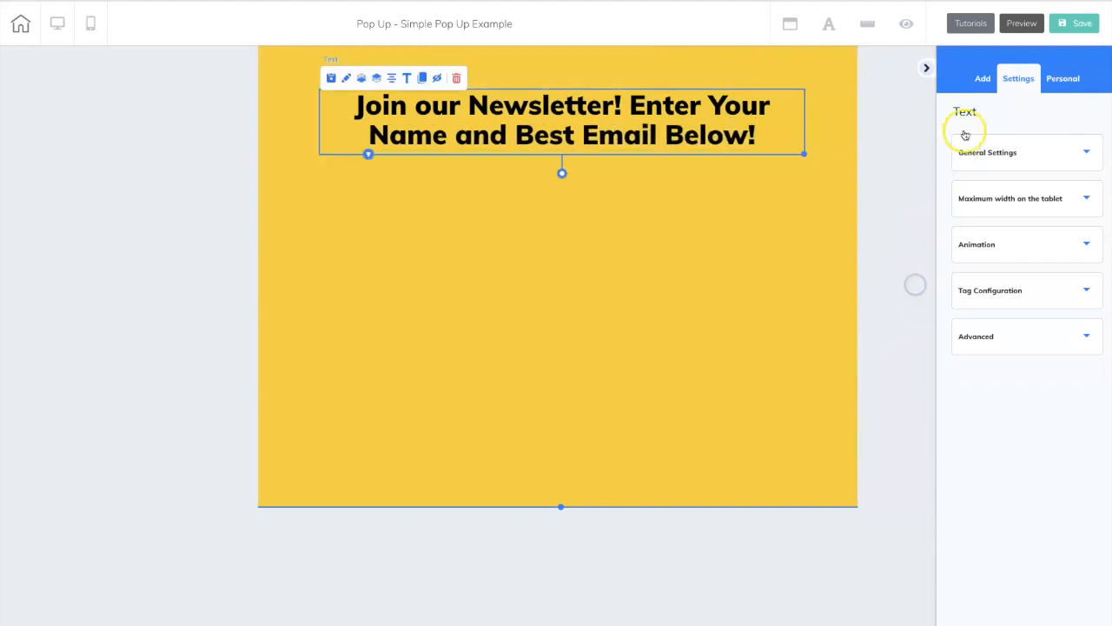
Add an email marketing form with a blue button below the pop-up text and connect it to the "Viral Test" list.
left_click(986, 80)
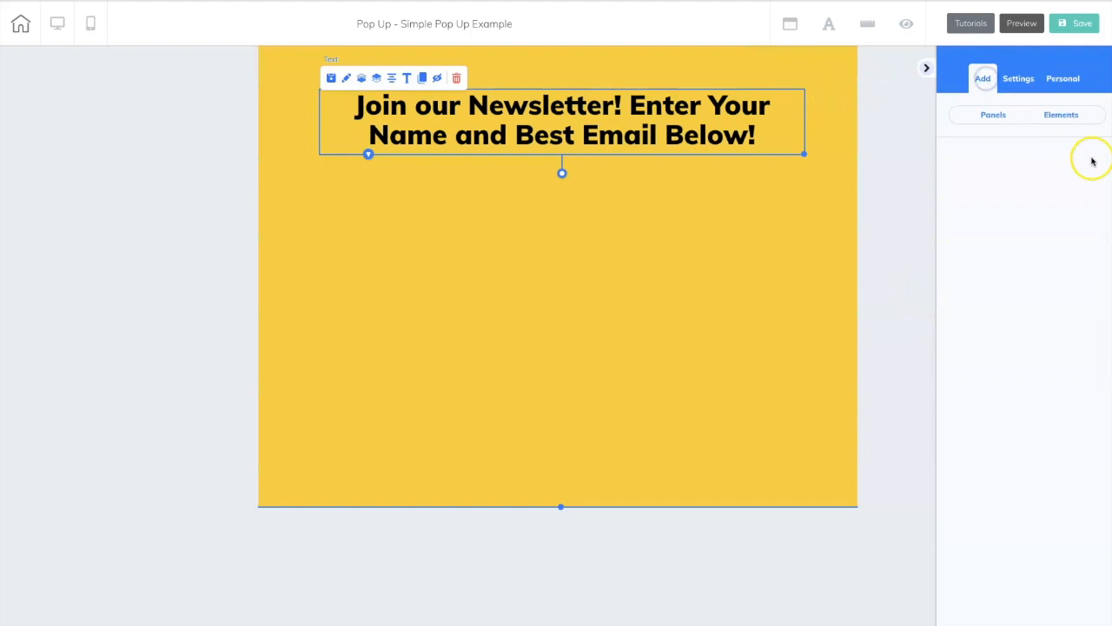
left_click(1075, 119)
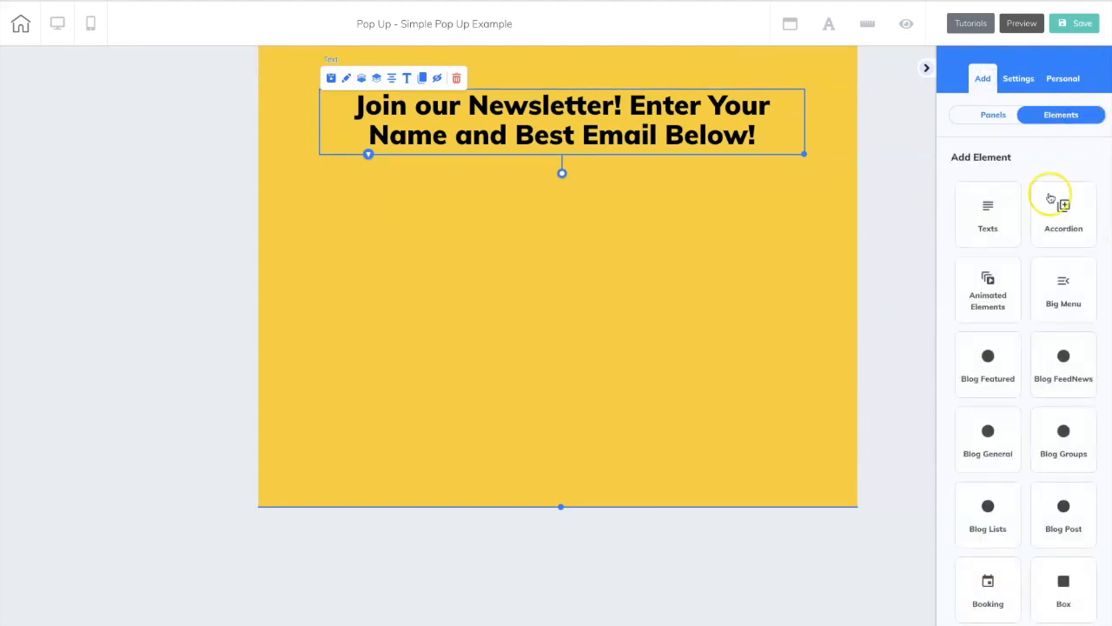
scroll(1050, 198, "down", 4)
scroll(1050, 198, "down", 1)
left_click(1064, 289)
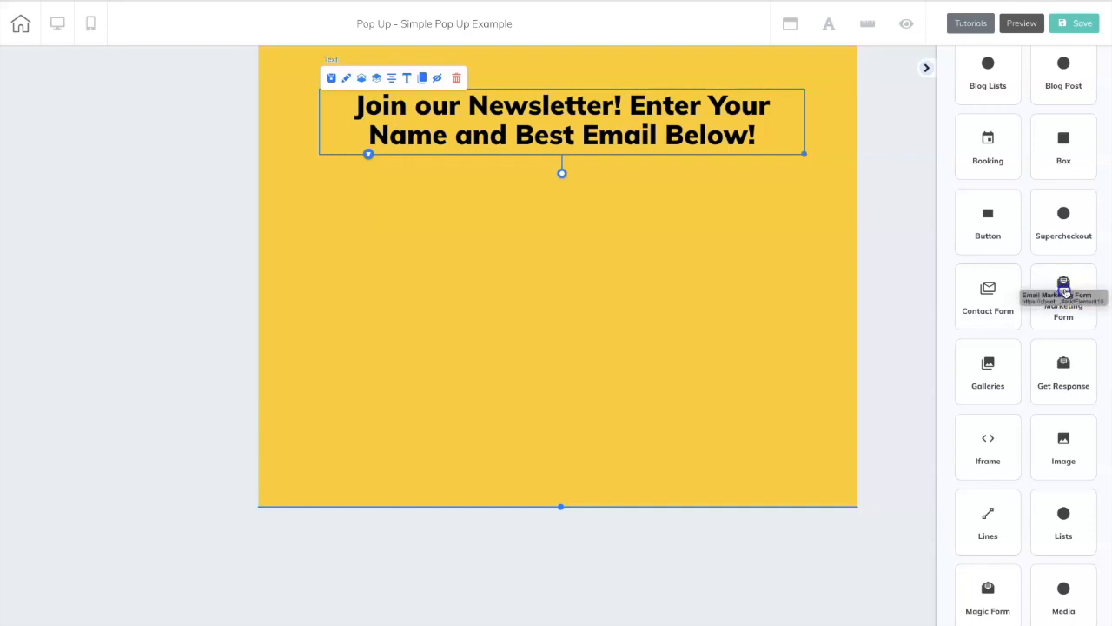
left_click(1064, 288)
left_click_drag(1059, 482, 492, 276)
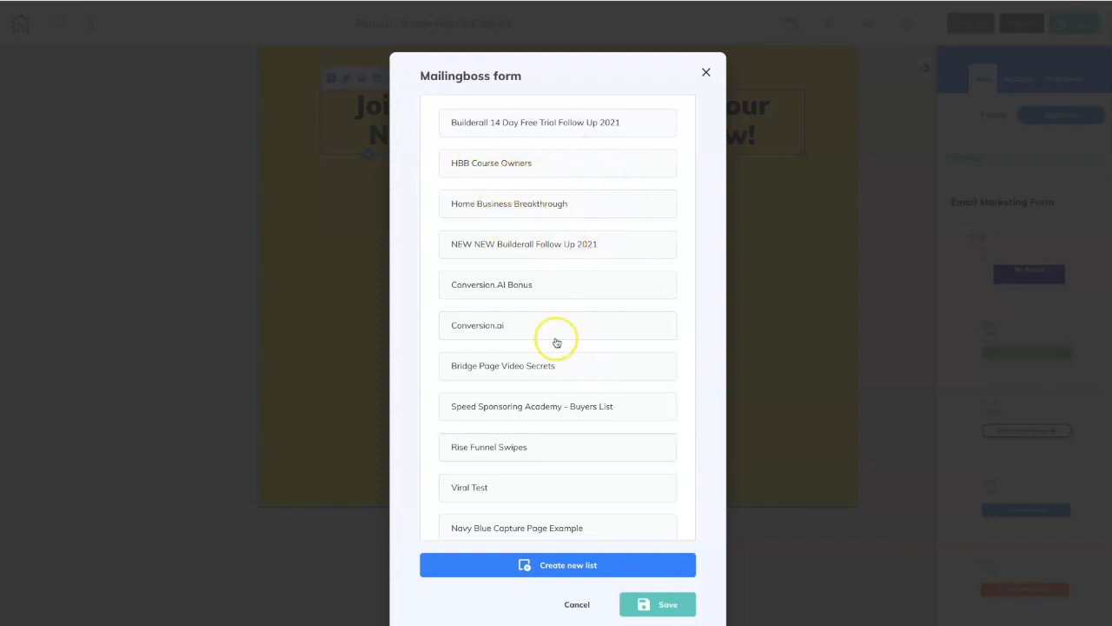
left_click(487, 487)
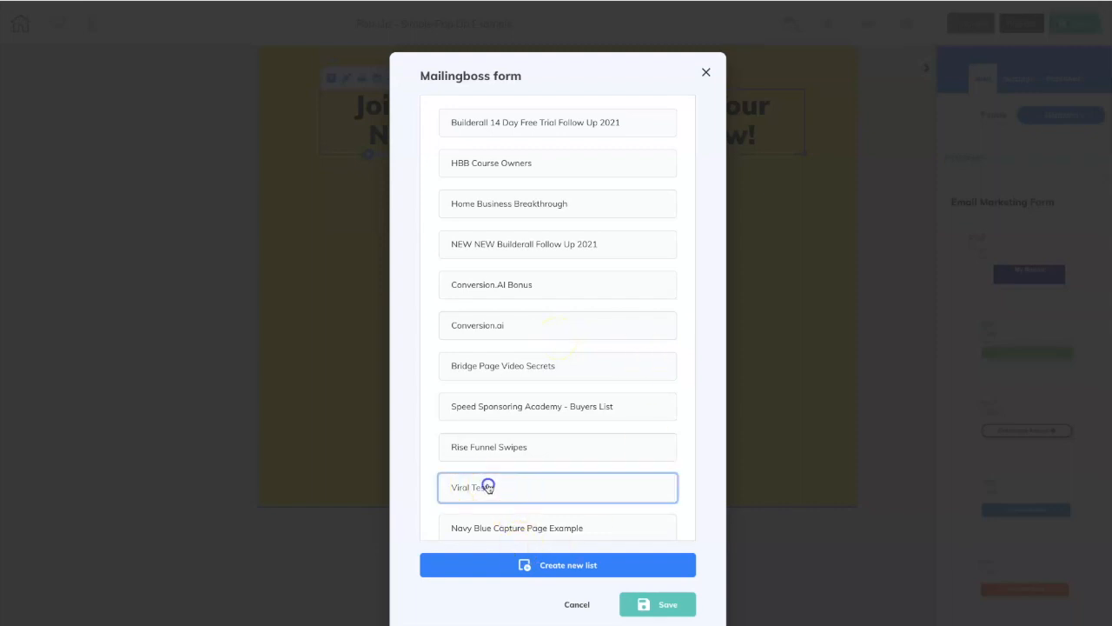
left_click(662, 606)
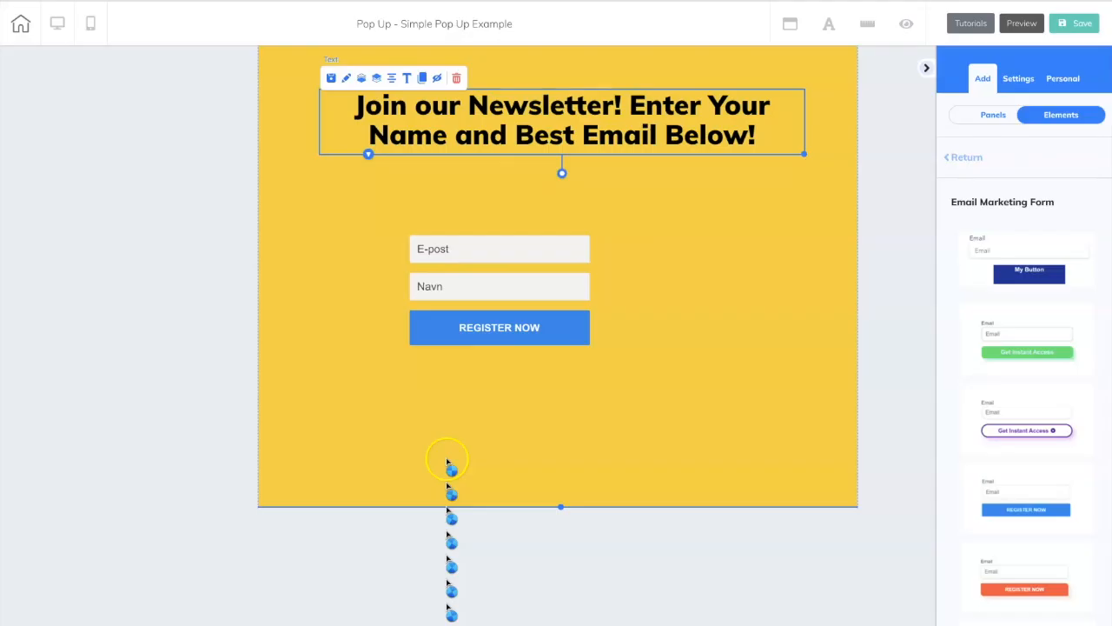
Widen the signup form and center it under the heading, and shorten the yellow panel from its bottom edge.
left_click(590, 344)
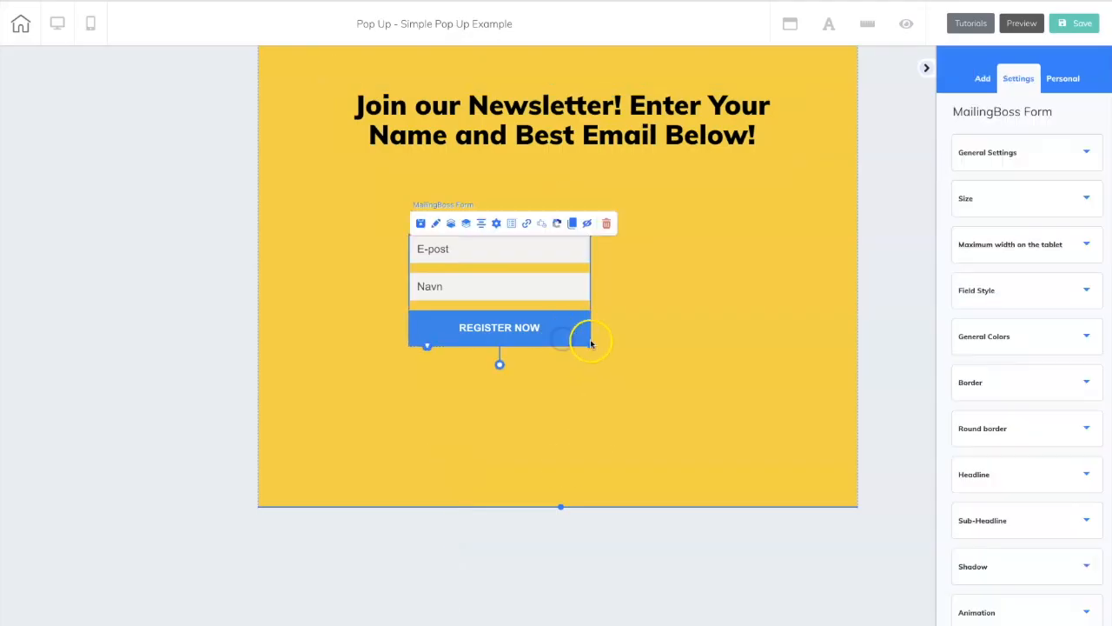
left_click_drag(590, 345, 718, 357)
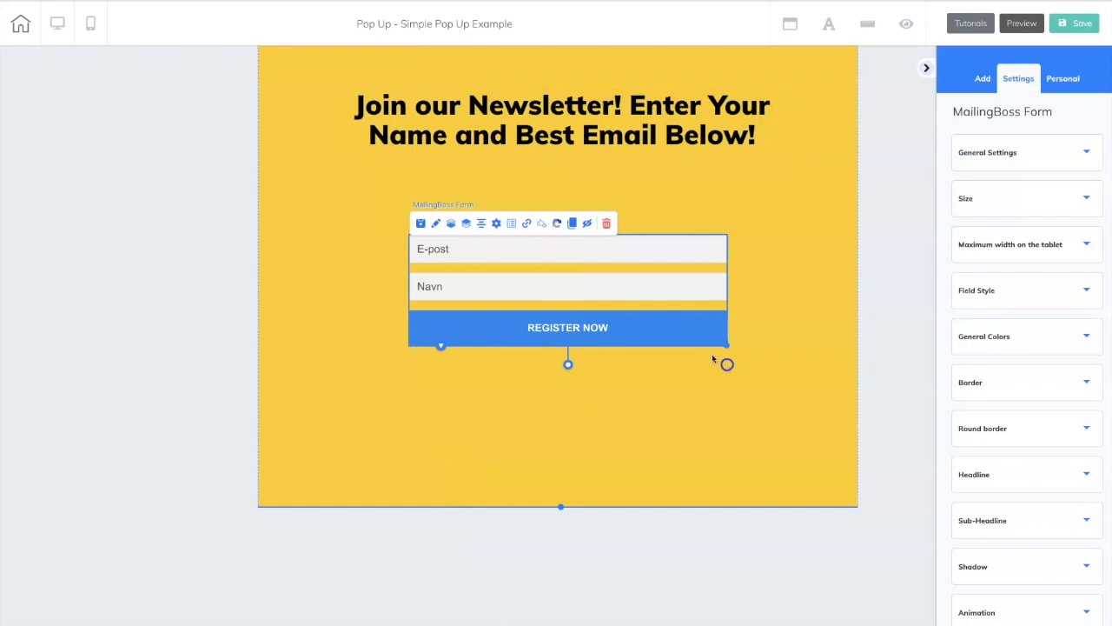
left_click(671, 319)
left_click_drag(562, 506, 566, 438)
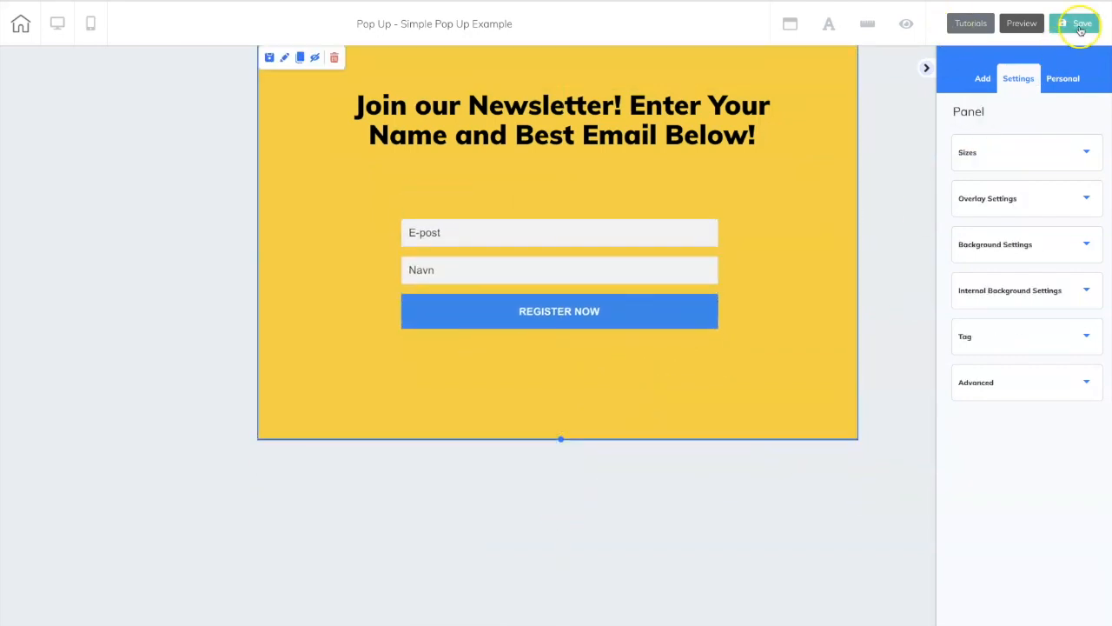
Save the pop-up and leave the editor for the site's page overview.
left_click(1080, 29)
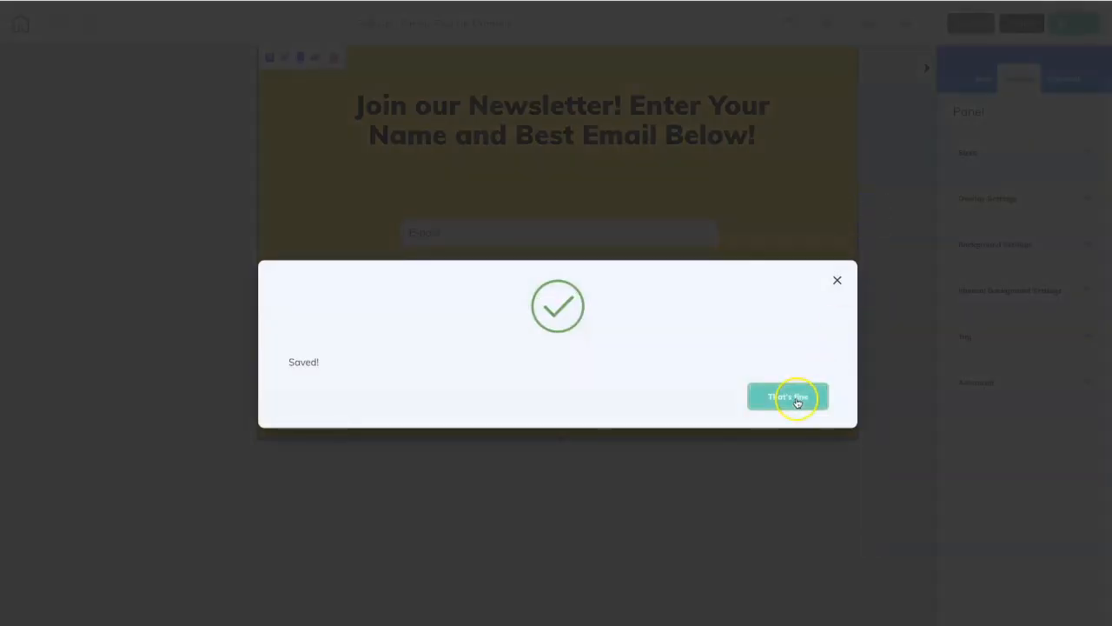
left_click(797, 399)
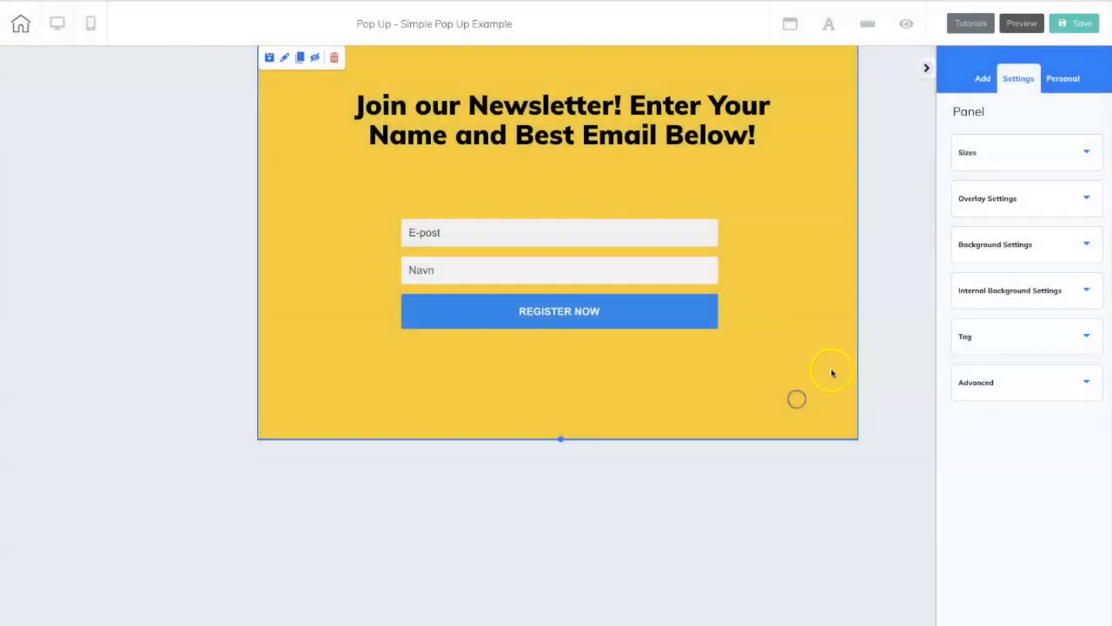
left_click(21, 28)
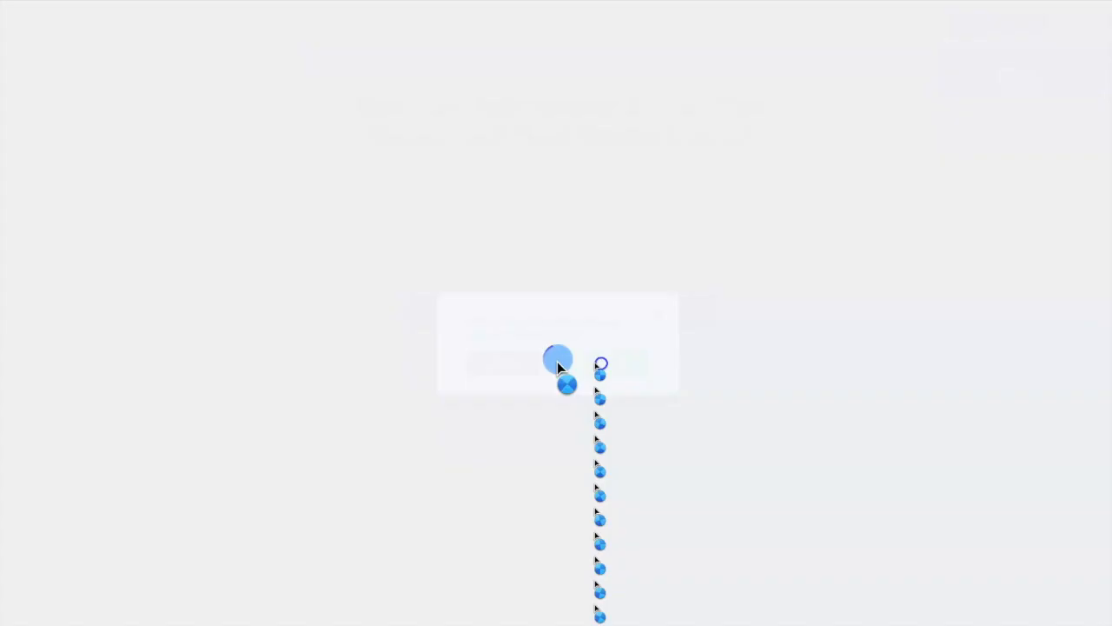
left_click(557, 361)
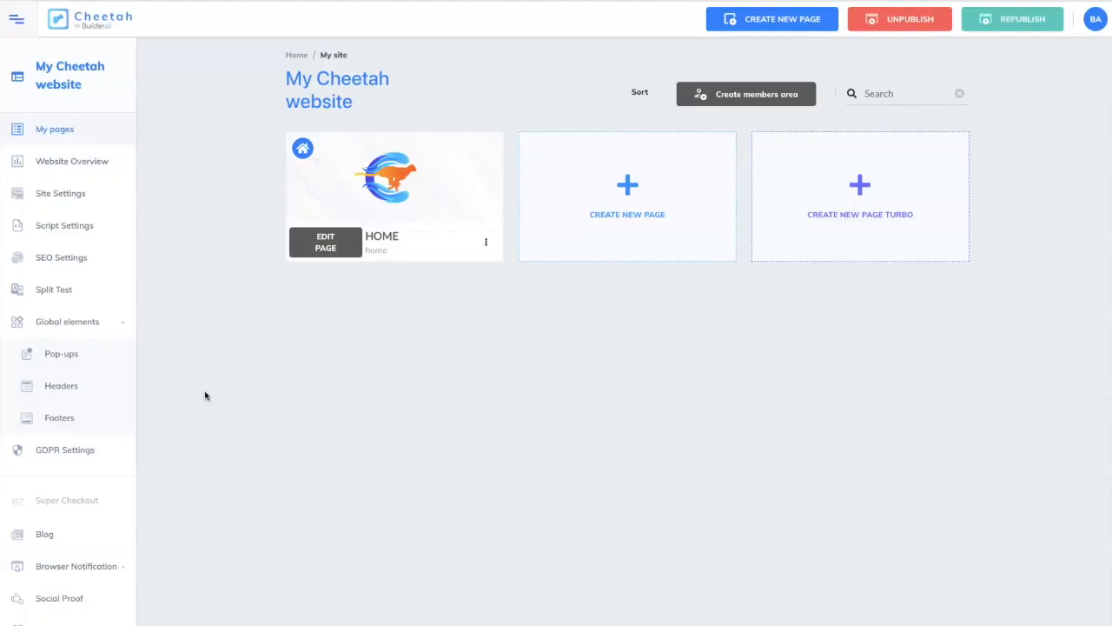
Open the Home page for editing, change the hero button's headline to "Join our Newsletter" and widen the button to fit.
left_click(328, 246)
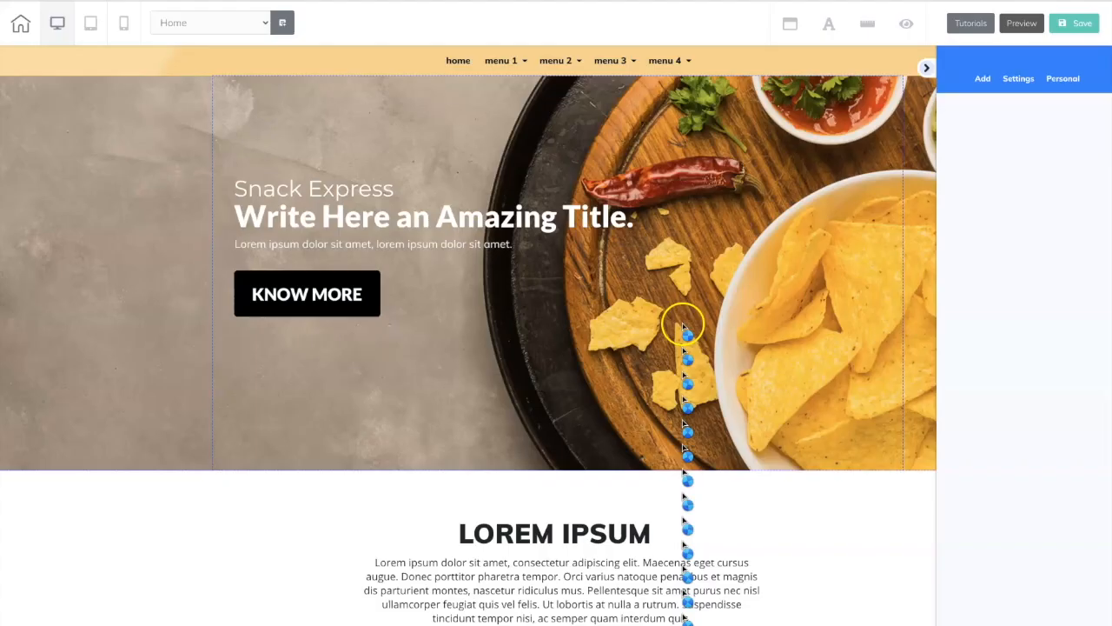
left_click(335, 307)
left_click_drag(380, 319, 423, 322)
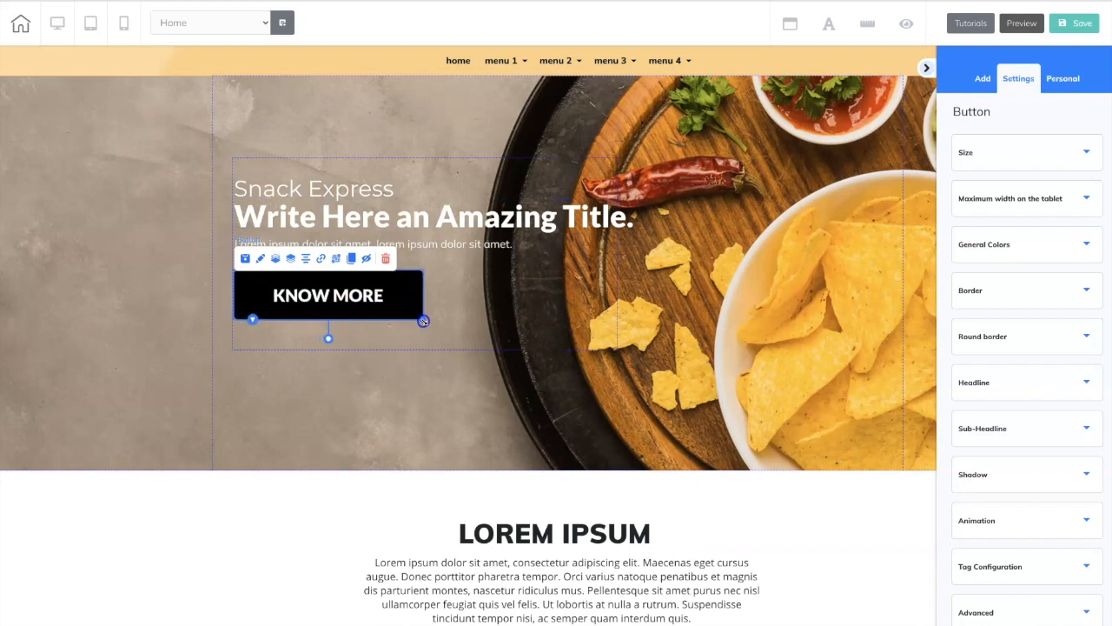
left_click(1028, 387)
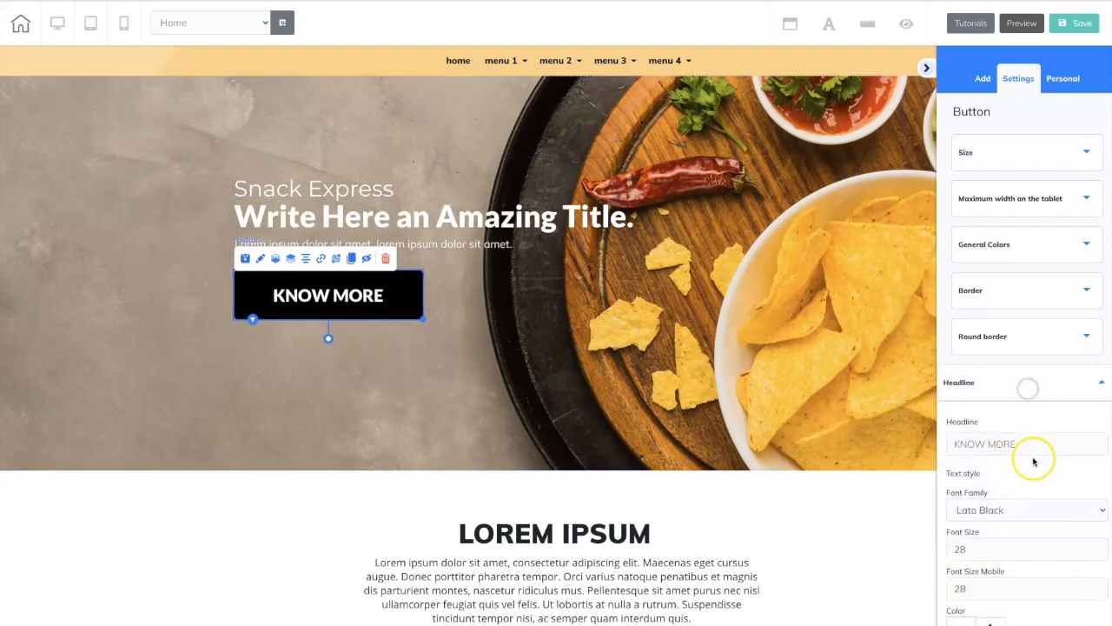
left_click_drag(1019, 445, 943, 444)
type("Join")
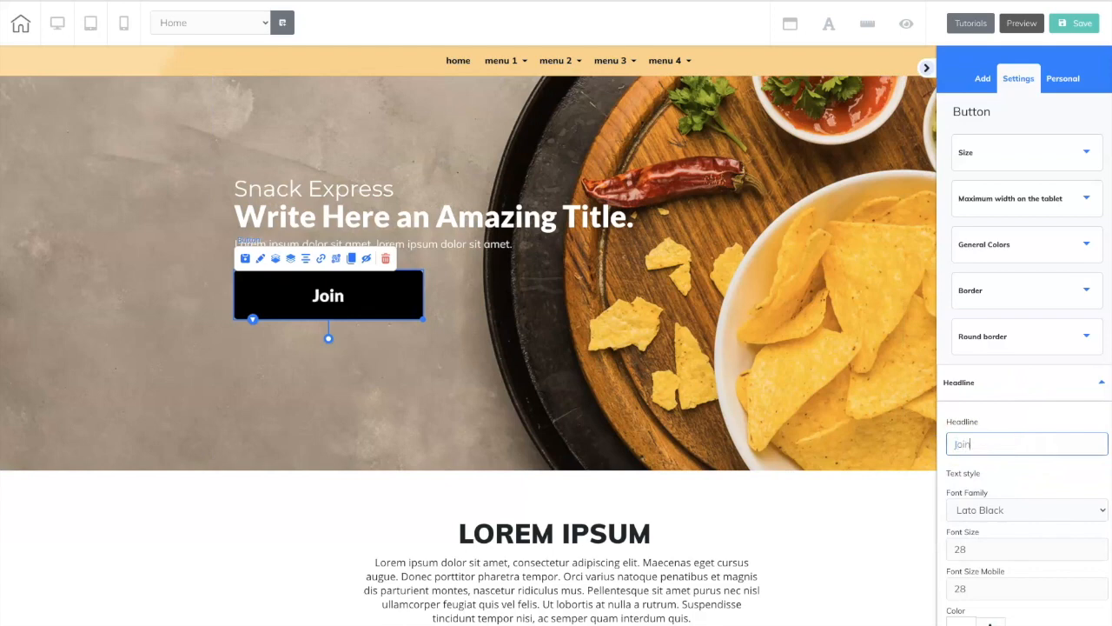
type(" our Newsletter")
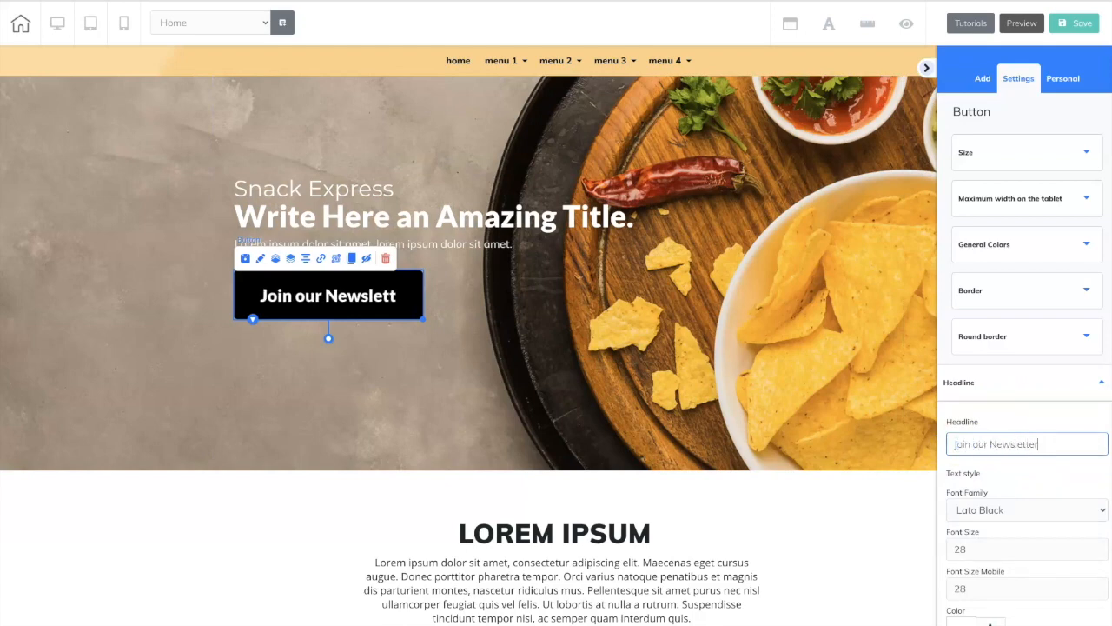
left_click_drag(422, 319, 445, 323)
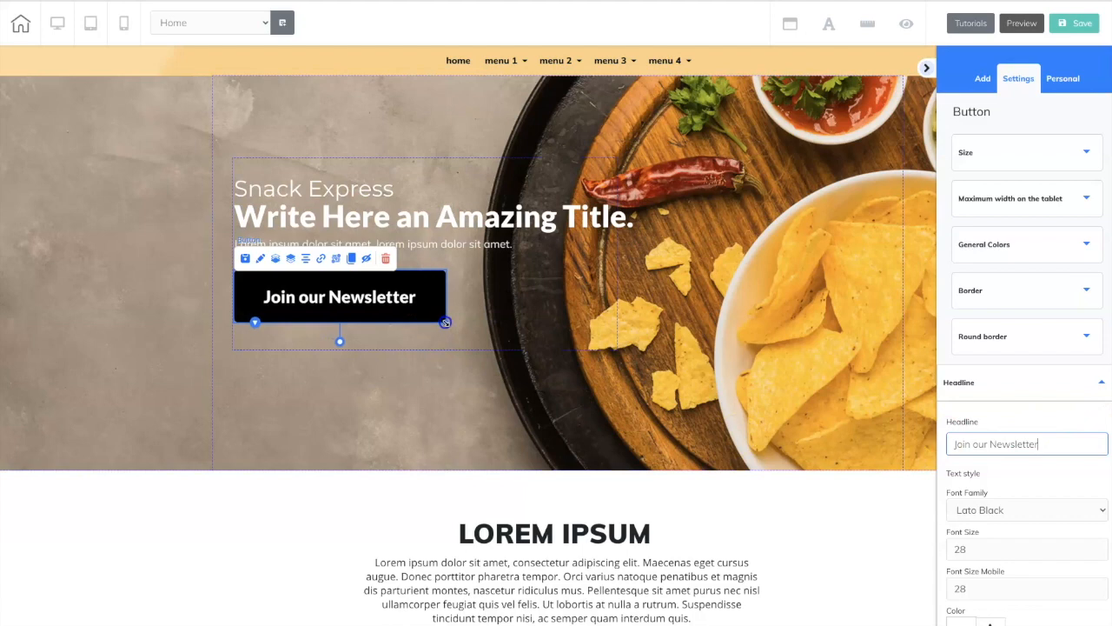
Link the hero button to the Simple Pop Up Example pop-up.
left_click(321, 260)
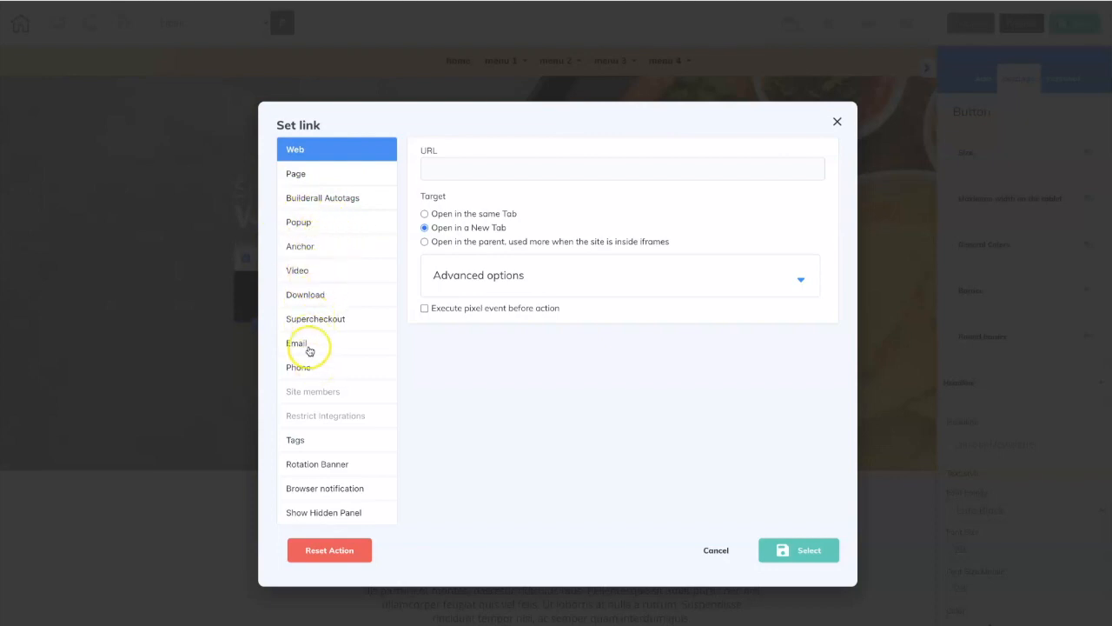
left_click(304, 225)
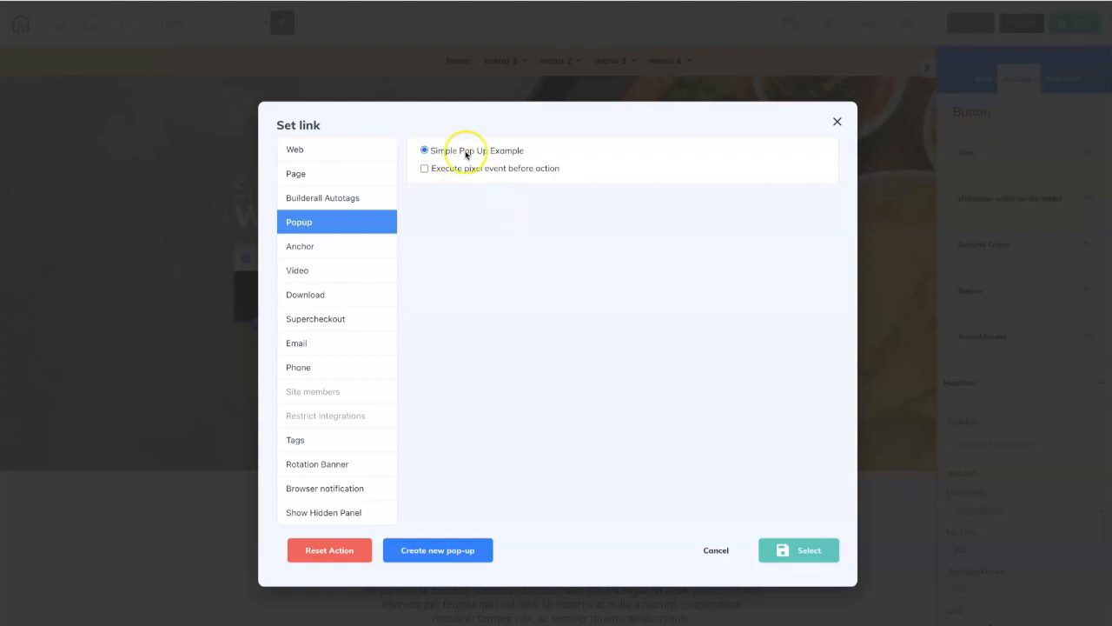
left_click(810, 552)
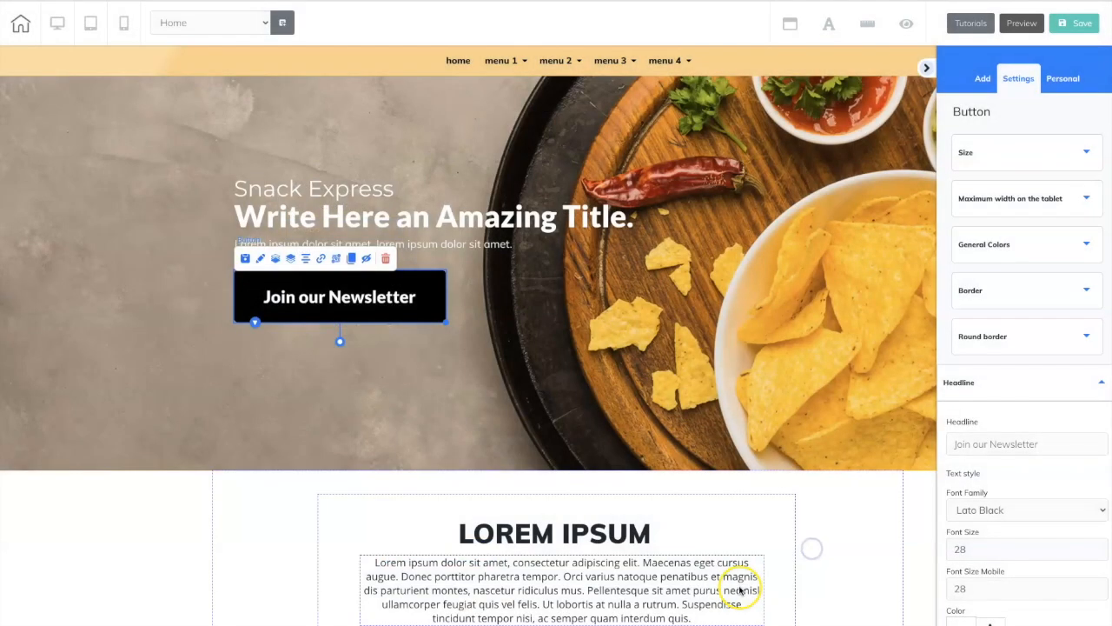
Save and publish the Home page, exit the editor with changes saved, and republish the site from the page overview.
left_click(1075, 23)
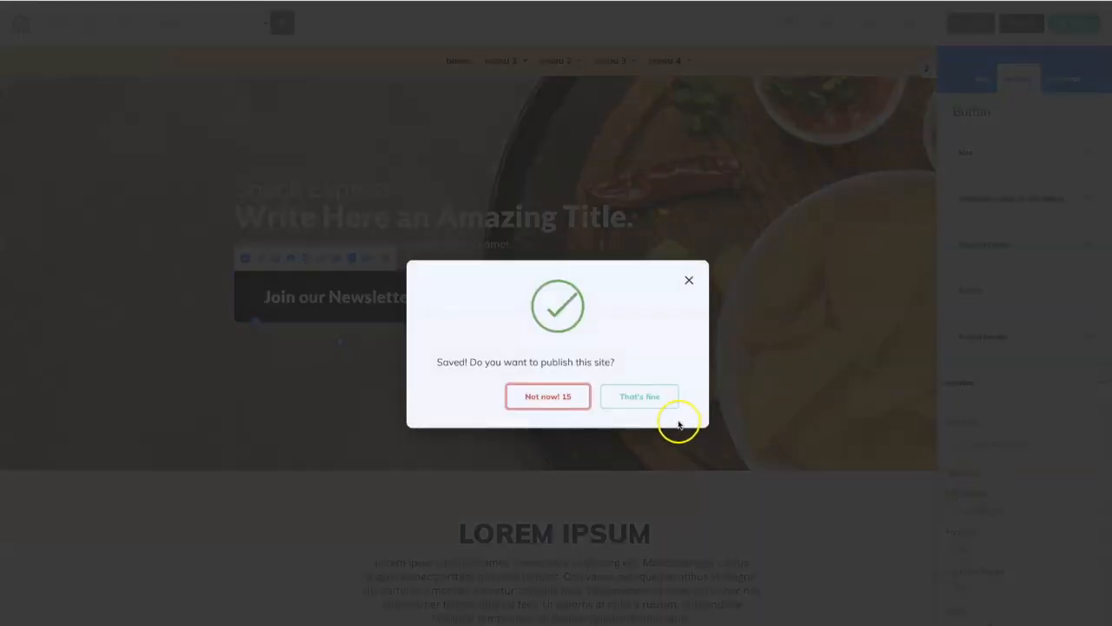
left_click(648, 397)
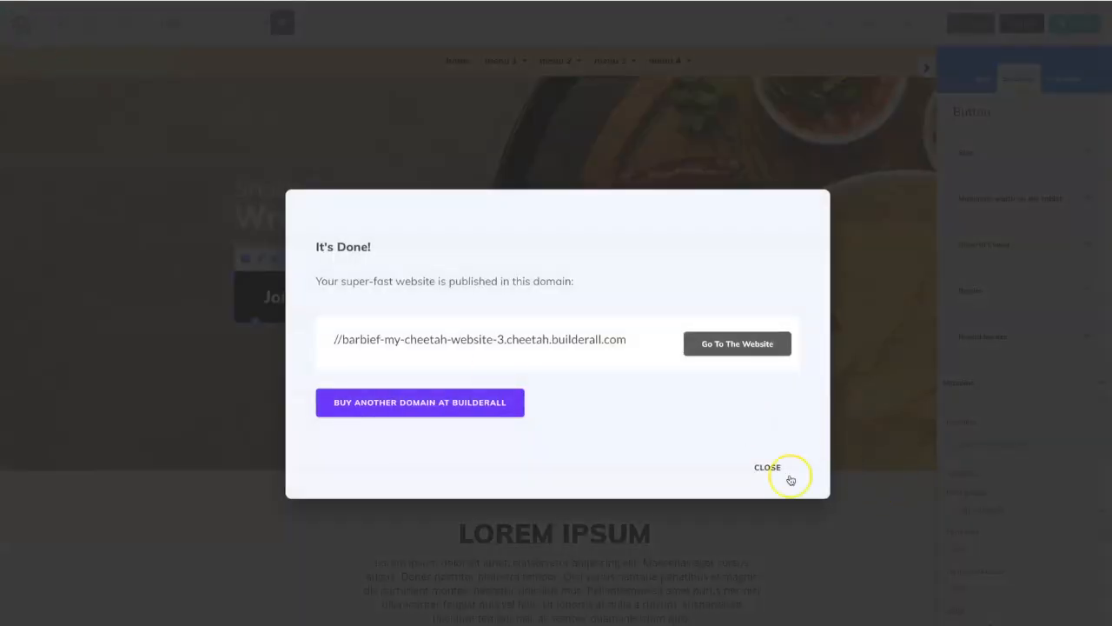
left_click(791, 480)
left_click(23, 20)
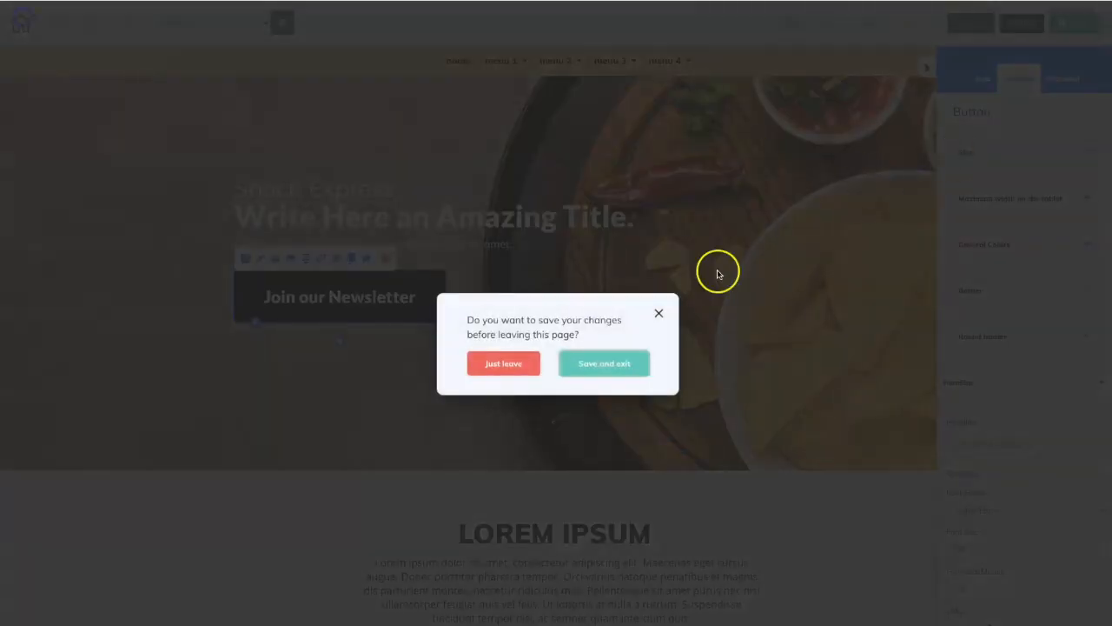
left_click(616, 363)
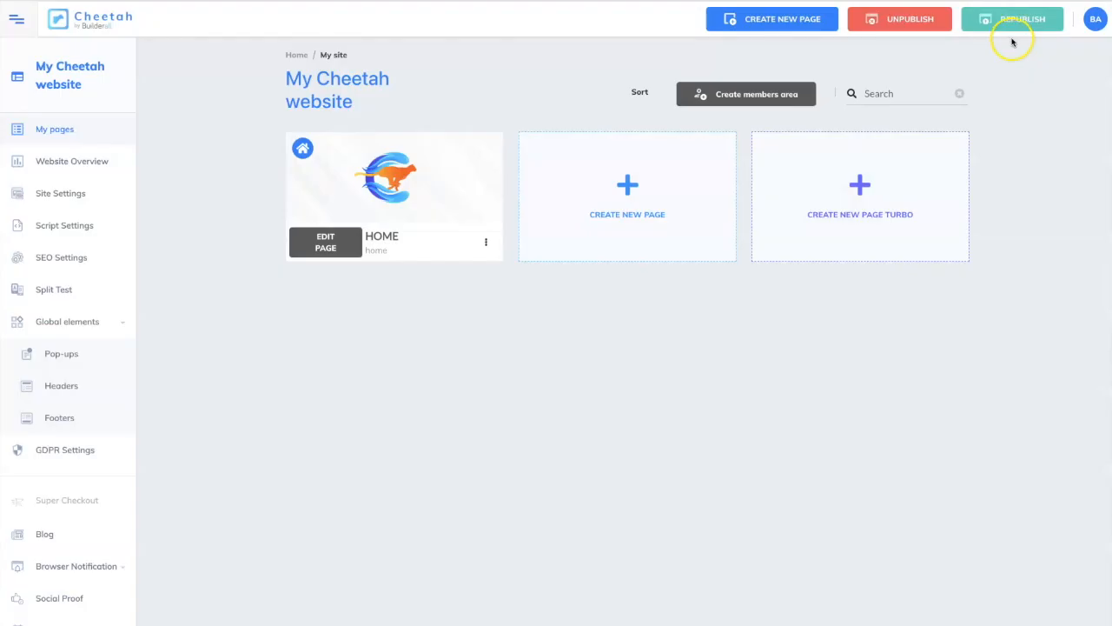
left_click(1025, 23)
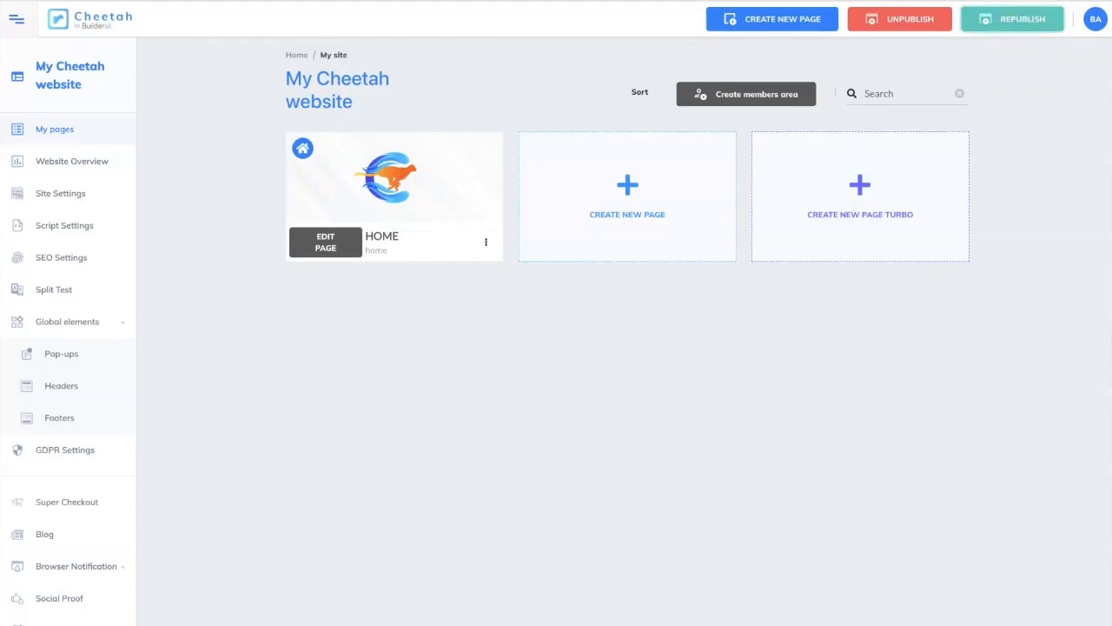
Open the live Home page, test the pop-up through the newsletter button, close it, and return to the page overview.
left_click(486, 241)
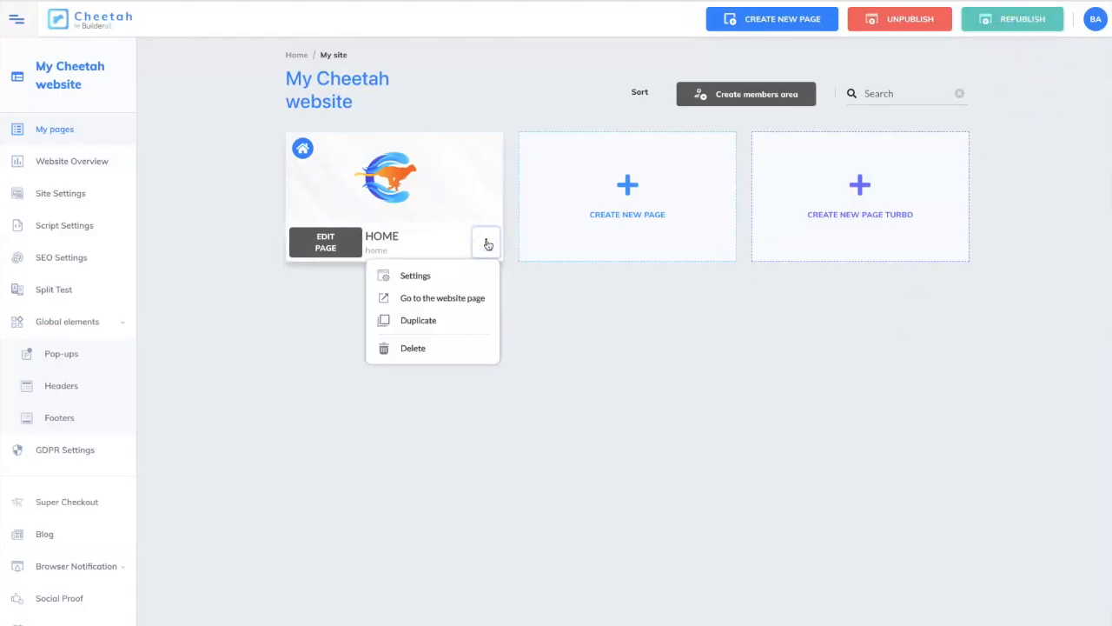
left_click(473, 299)
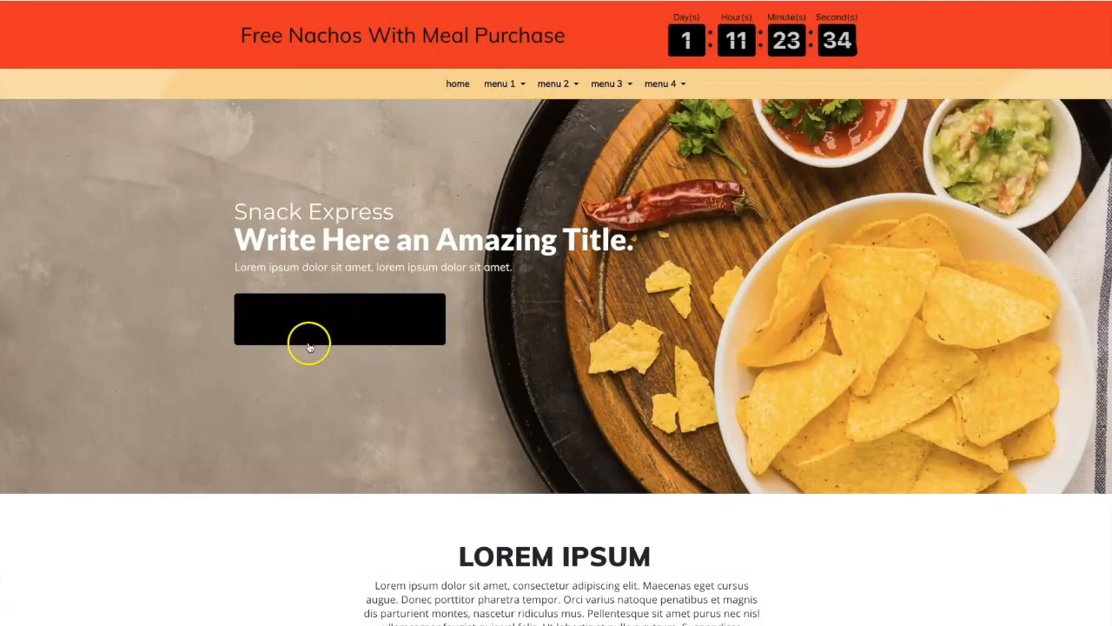
left_click(377, 329)
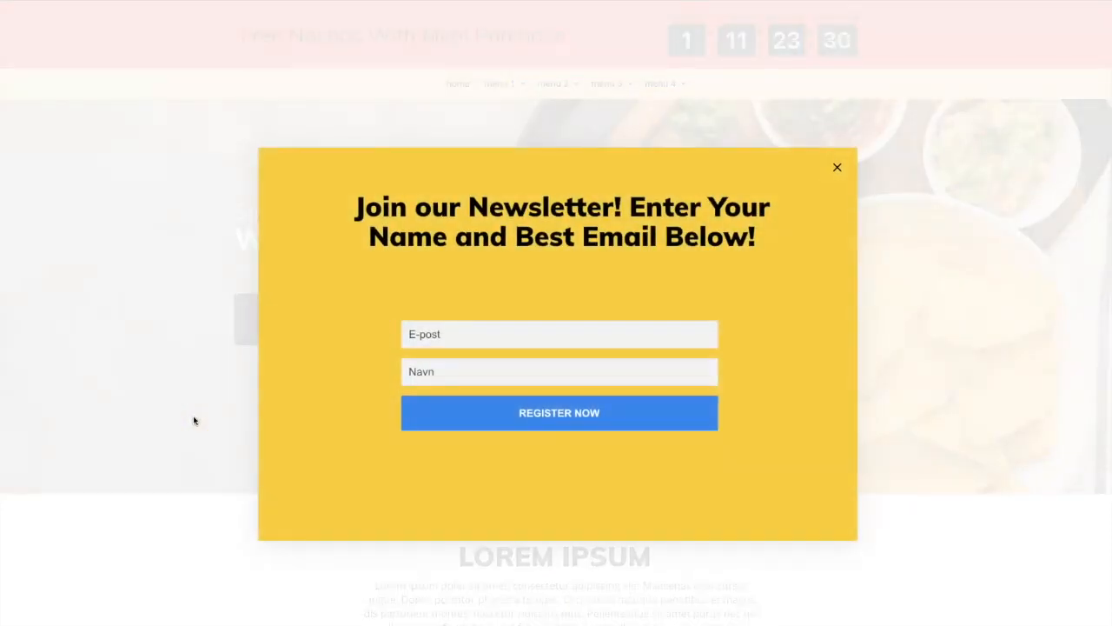
left_click(837, 169)
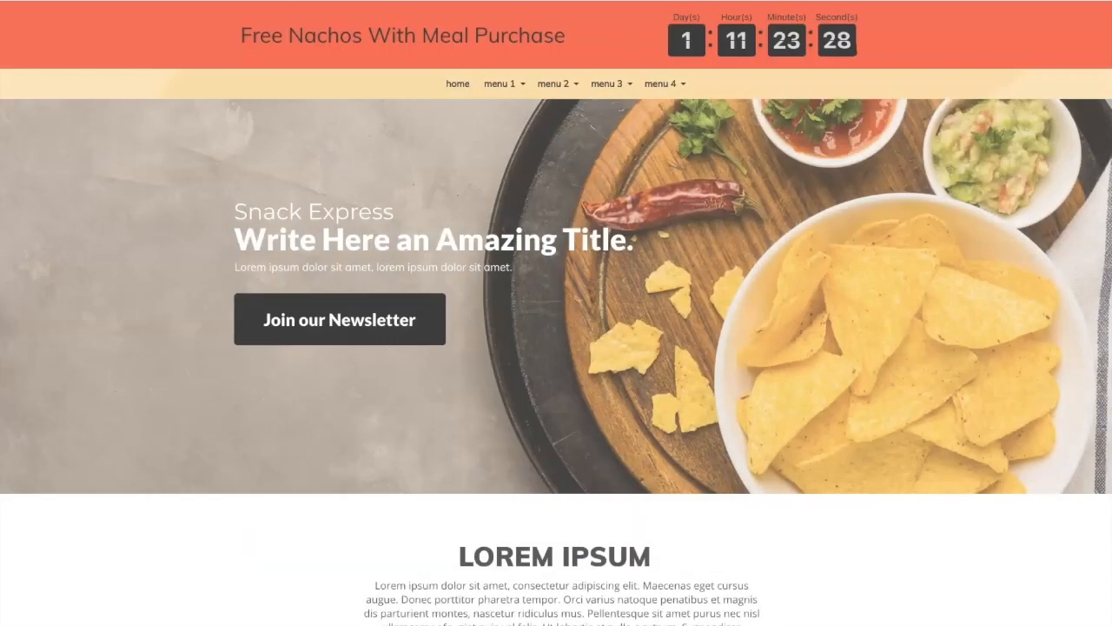
left_click(538, 1)
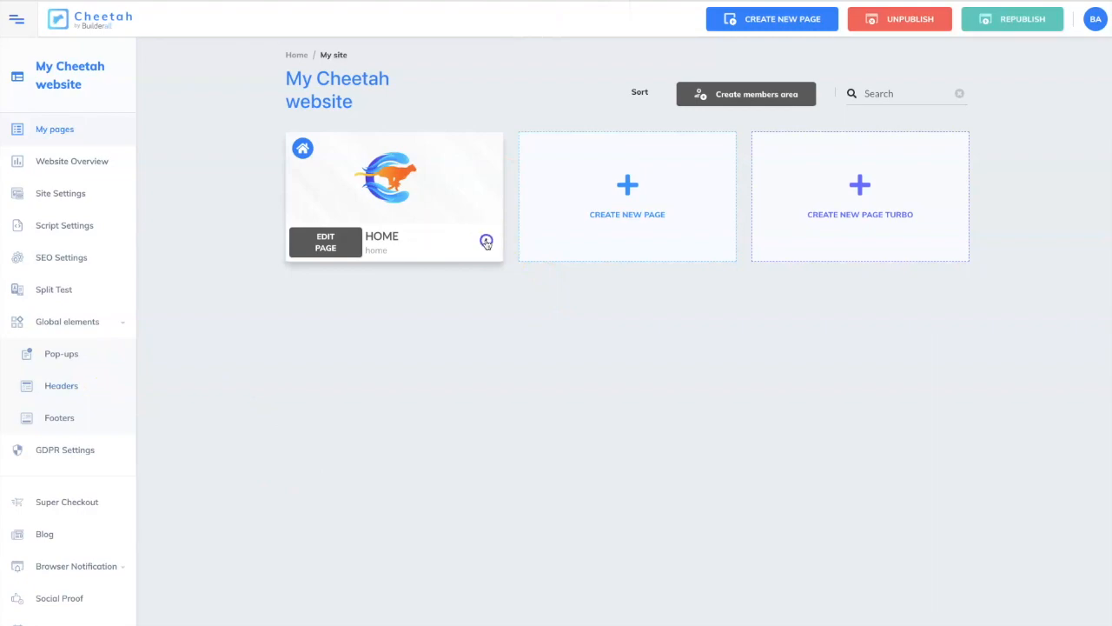
In the Home page's settings, choose Simple Pop Up Example as the desktop pop-up.
left_click(487, 242)
left_click(438, 278)
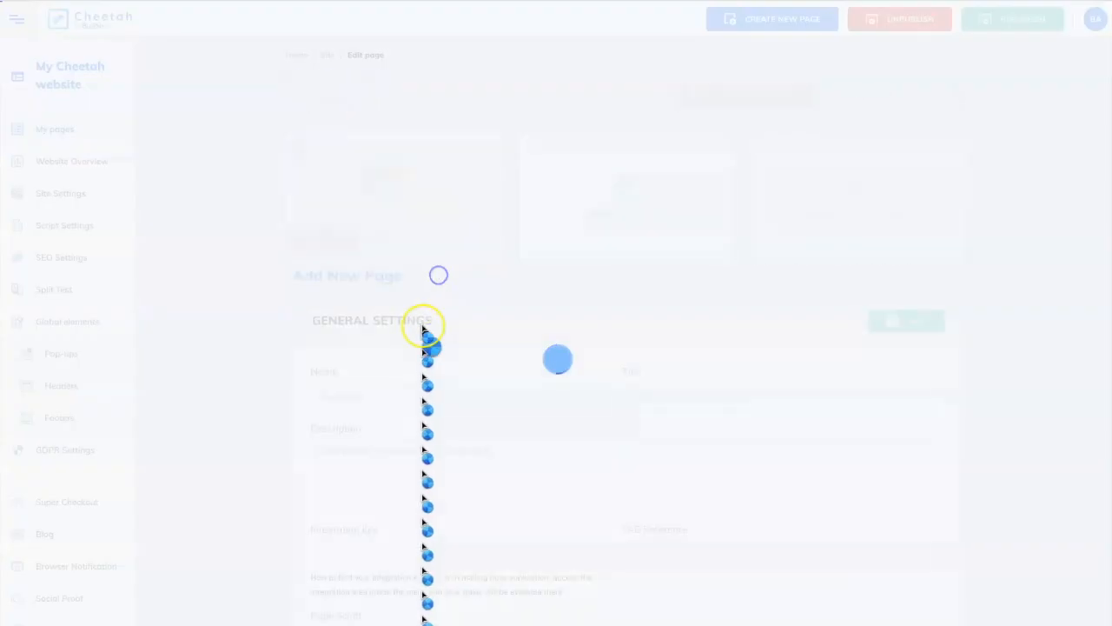
scroll(250, 333, "down", 12)
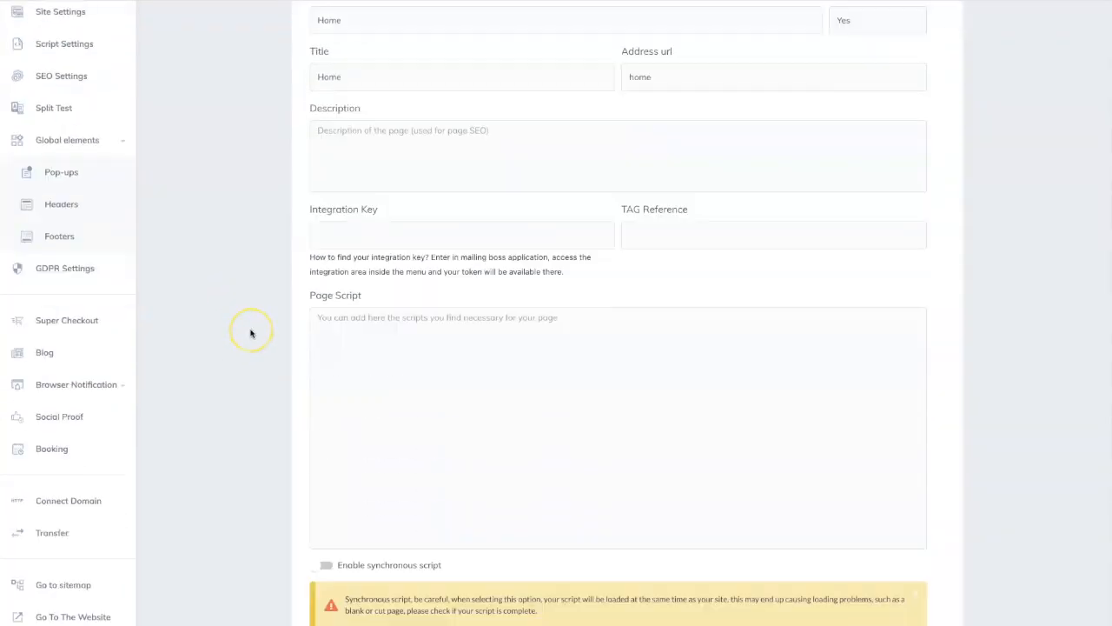
scroll(250, 333, "down", 3)
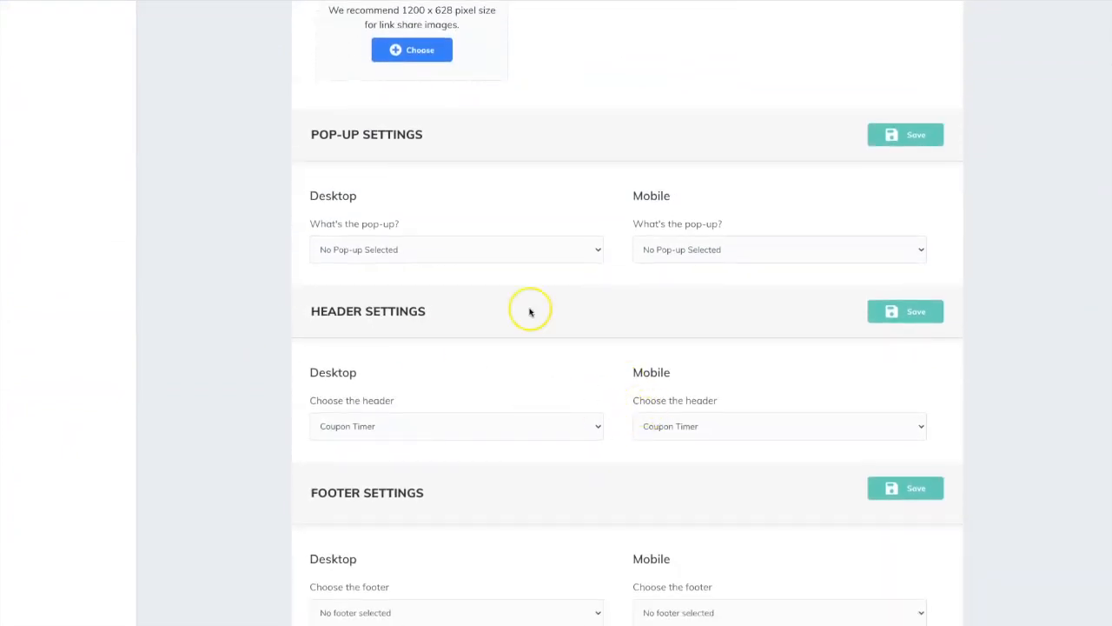
left_click(515, 252)
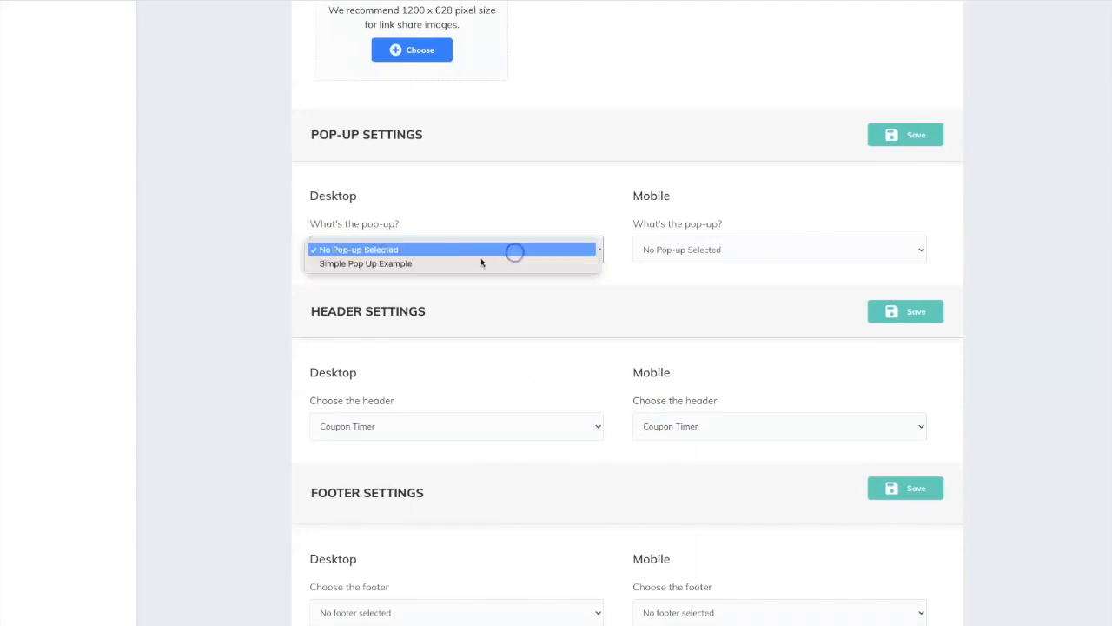
left_click(413, 263)
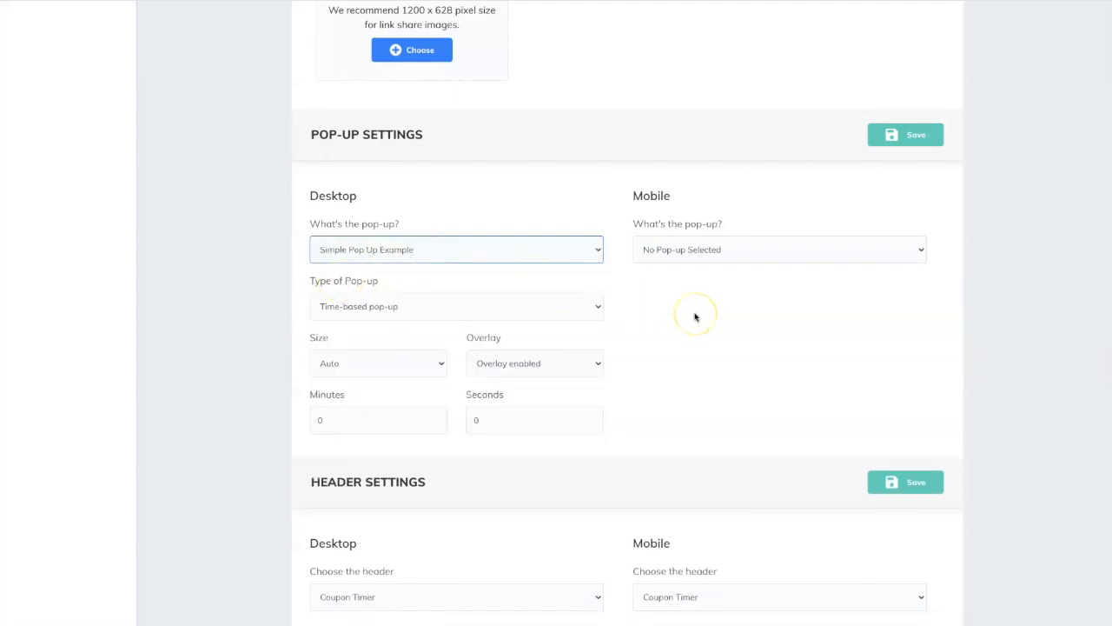
Make the desktop pop-up scroll-based with a 15% scroll percentage, save the pop-up settings and republish the site.
left_click(599, 306)
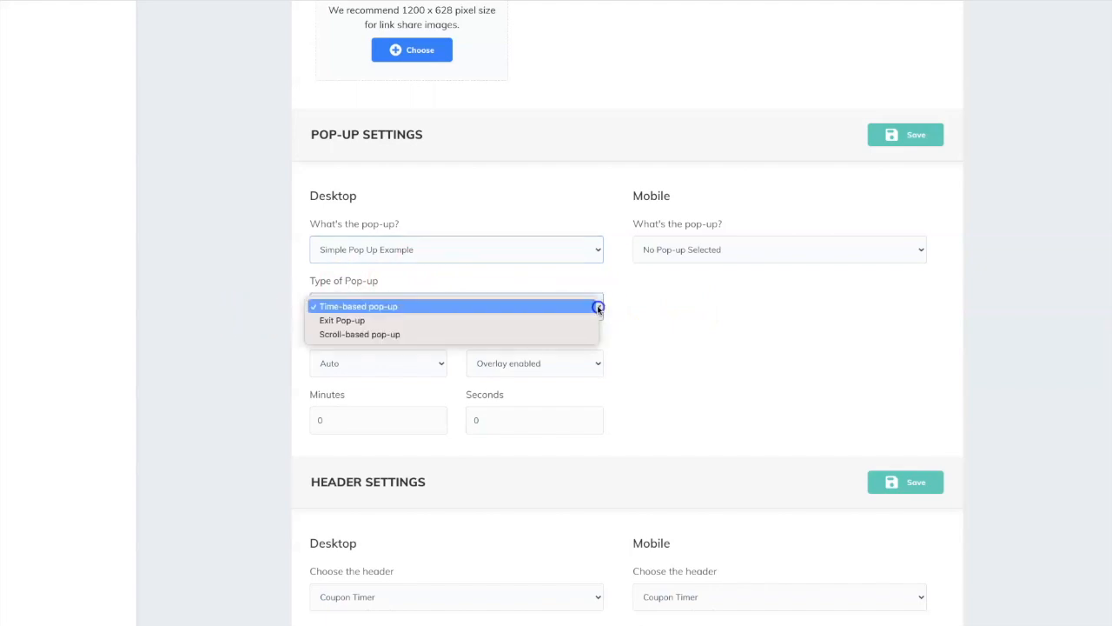
left_click(375, 334)
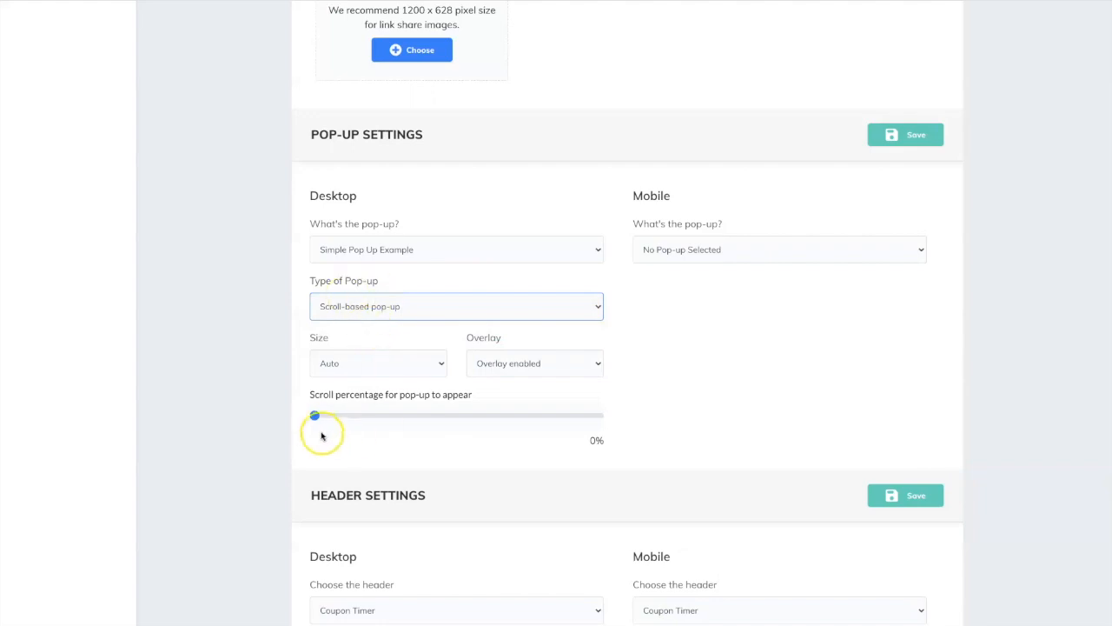
left_click_drag(315, 417, 357, 418)
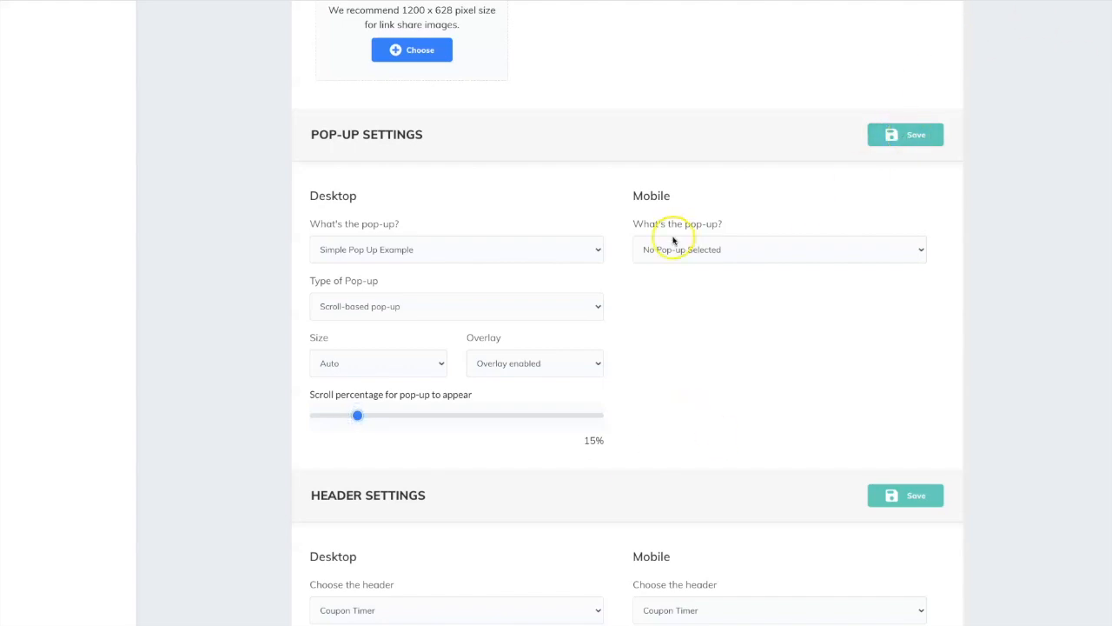
left_click(900, 136)
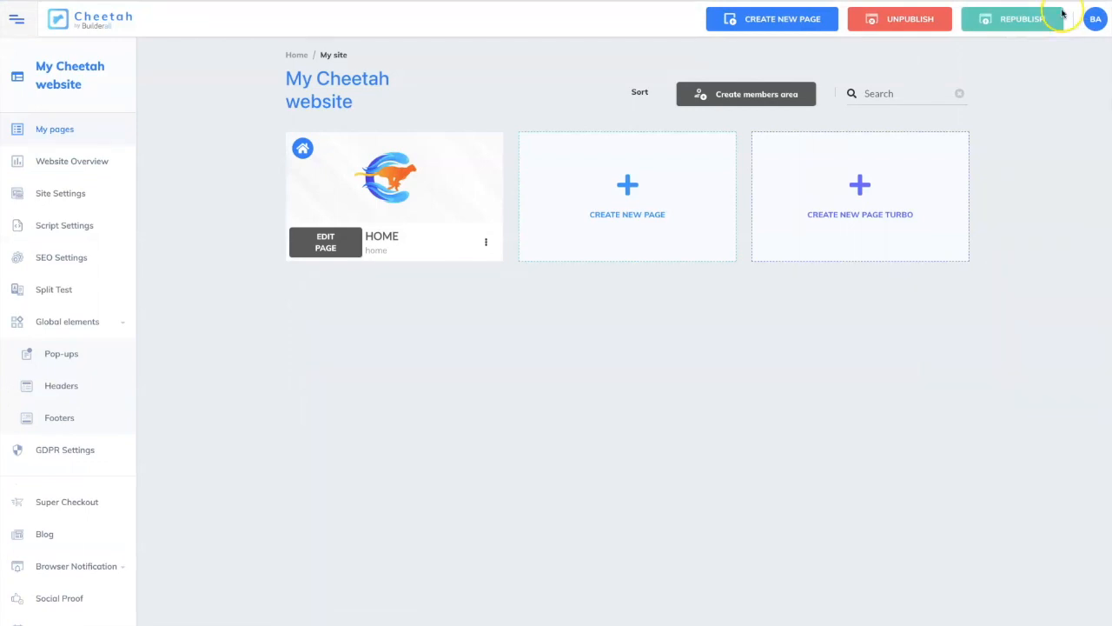
left_click(1034, 18)
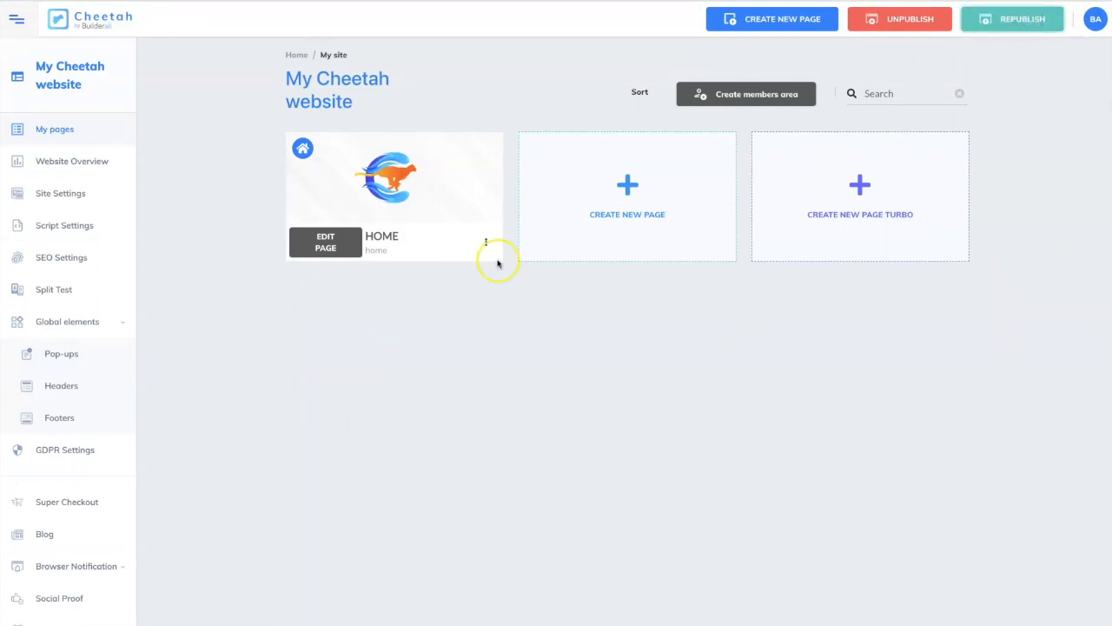
Open the live Home page, scroll down to test the scroll-based pop-up, and close it.
left_click(486, 242)
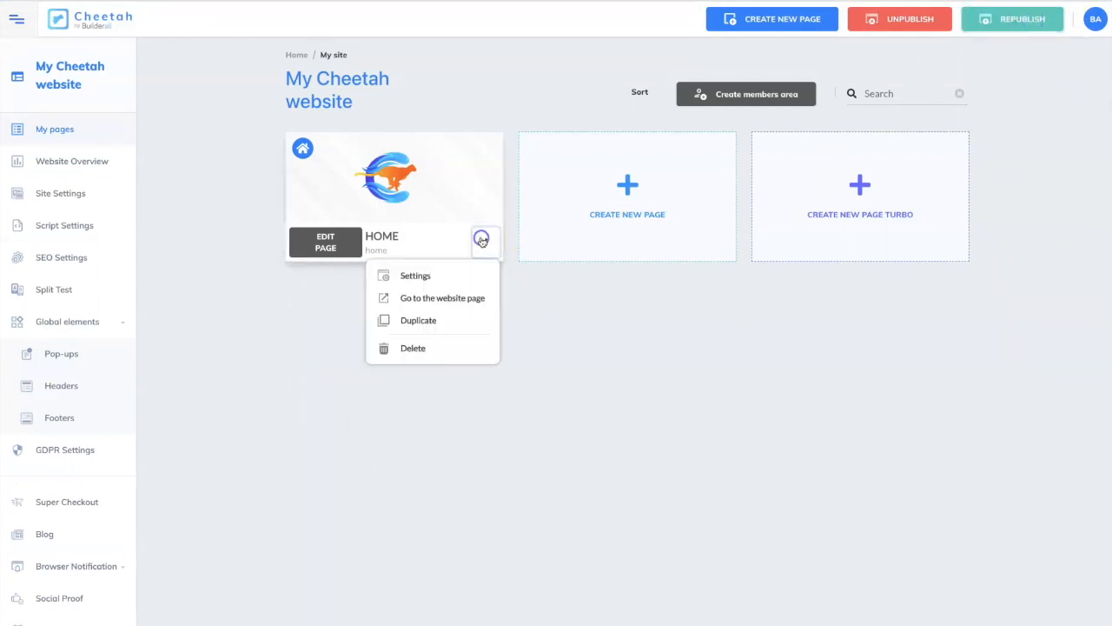
left_click(465, 298)
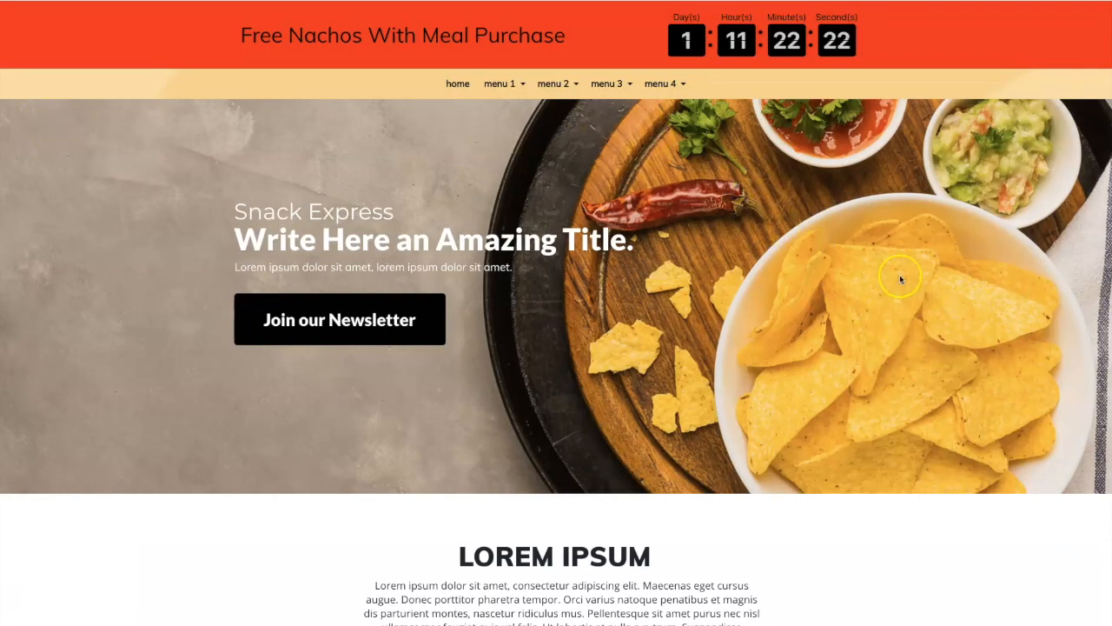
scroll(900, 274, "down", 2)
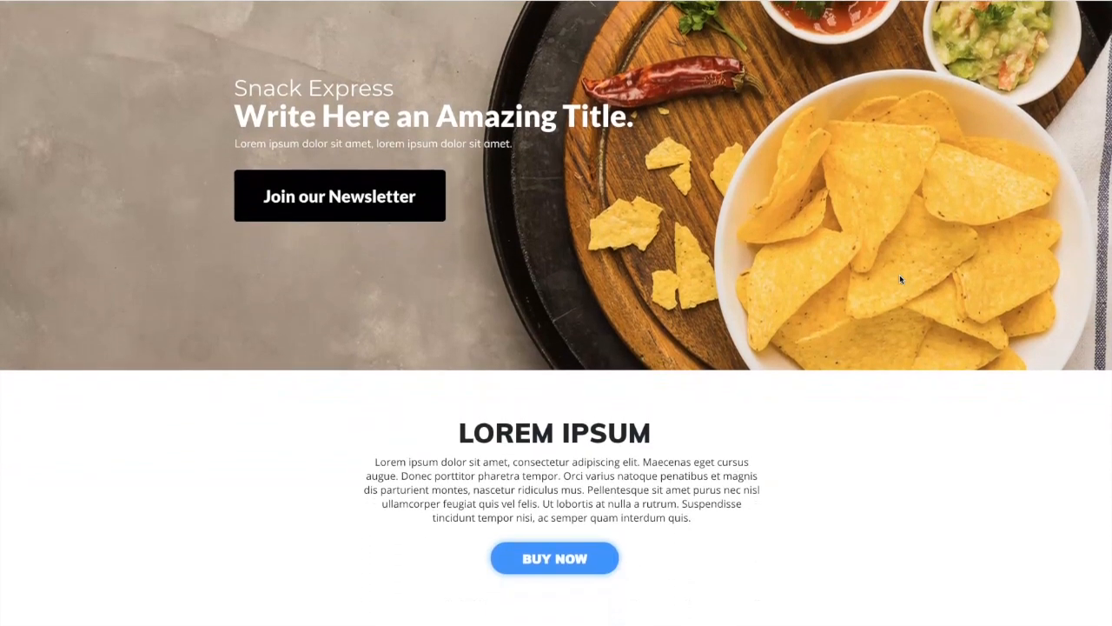
scroll(899, 275, "down", 2)
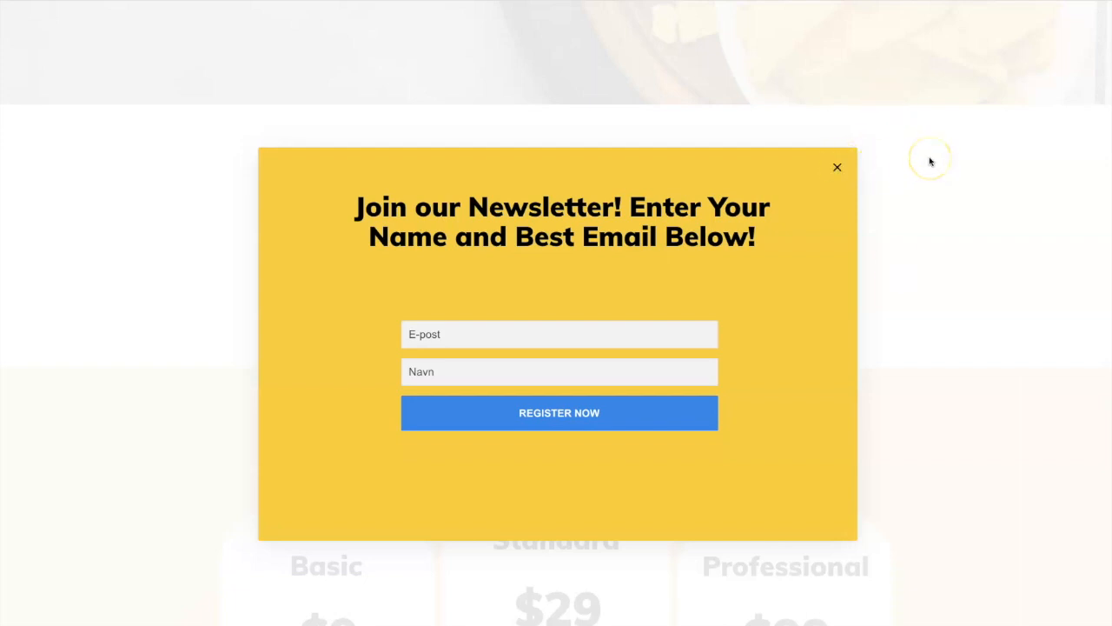
left_click(837, 167)
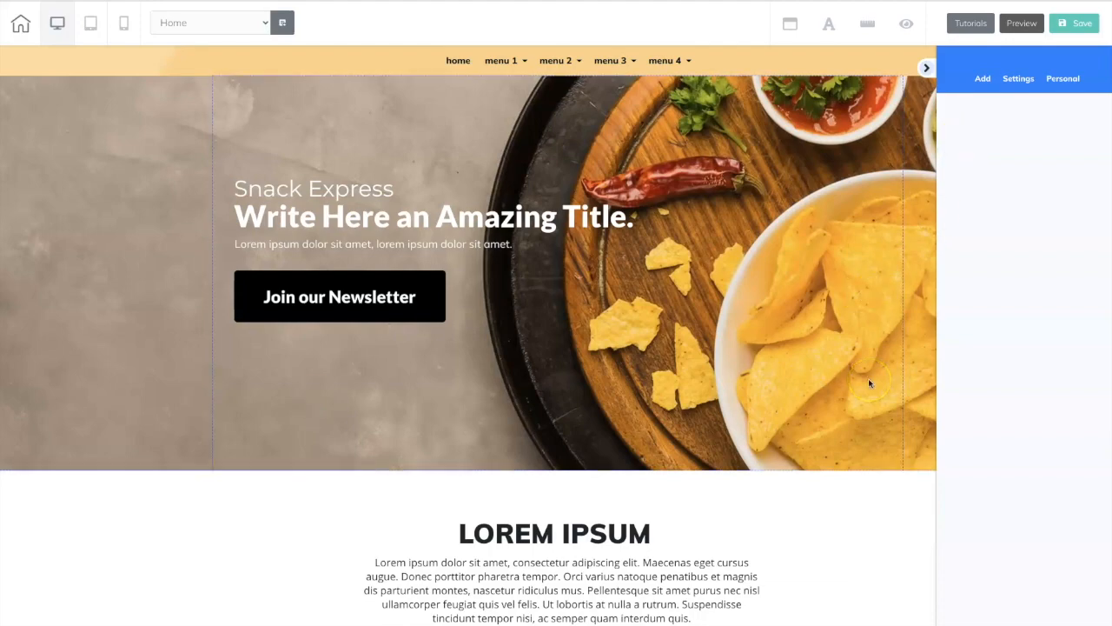
Add the saved personal bio panel marked (Join) to the Home page.
scroll(868, 378, "down", 10)
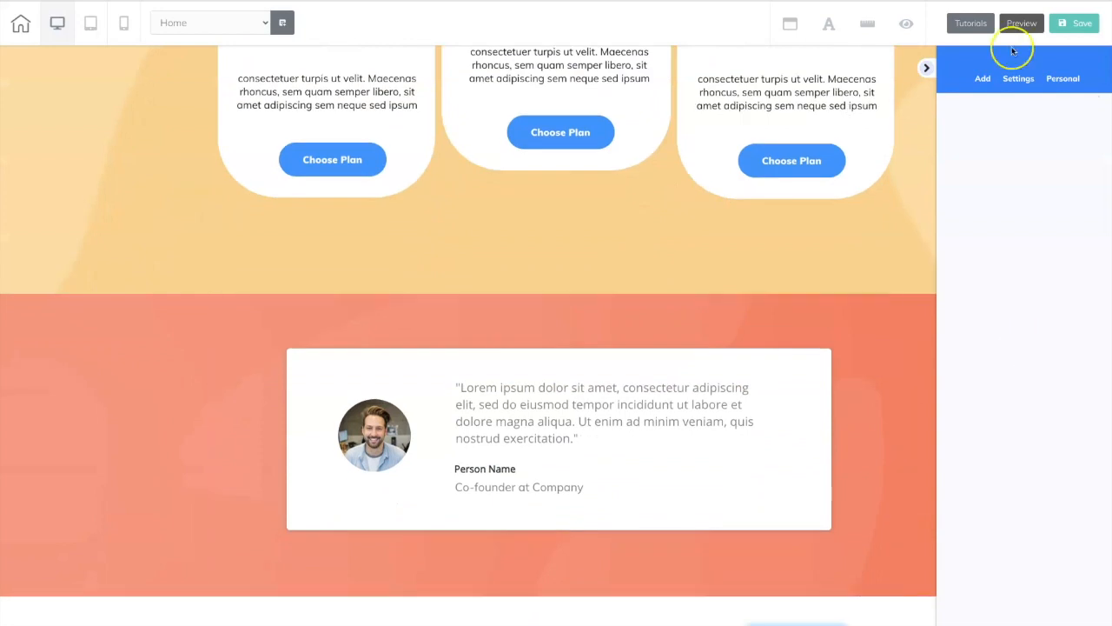
left_click(1070, 81)
left_click(992, 124)
left_click(1065, 117)
left_click(1000, 120)
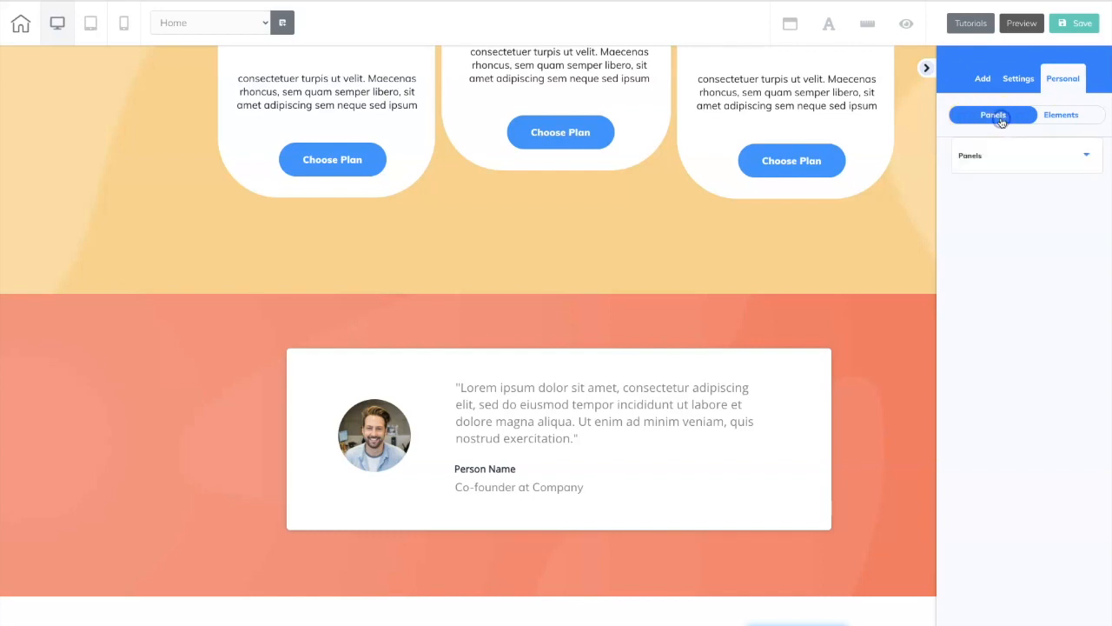
left_click(1087, 156)
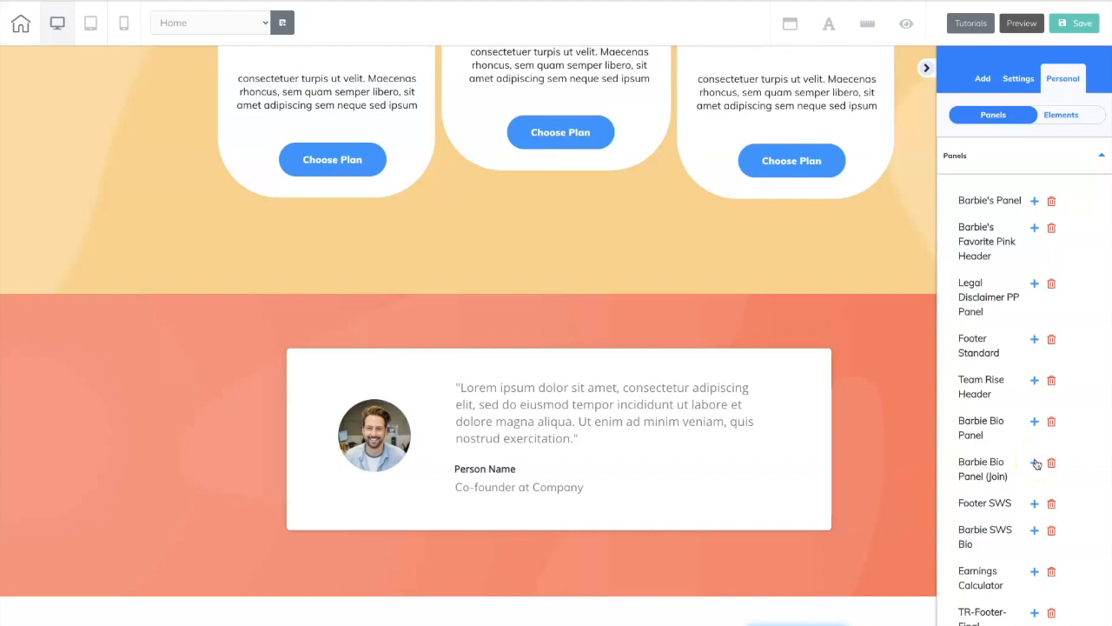
left_click_drag(1036, 462, 898, 381)
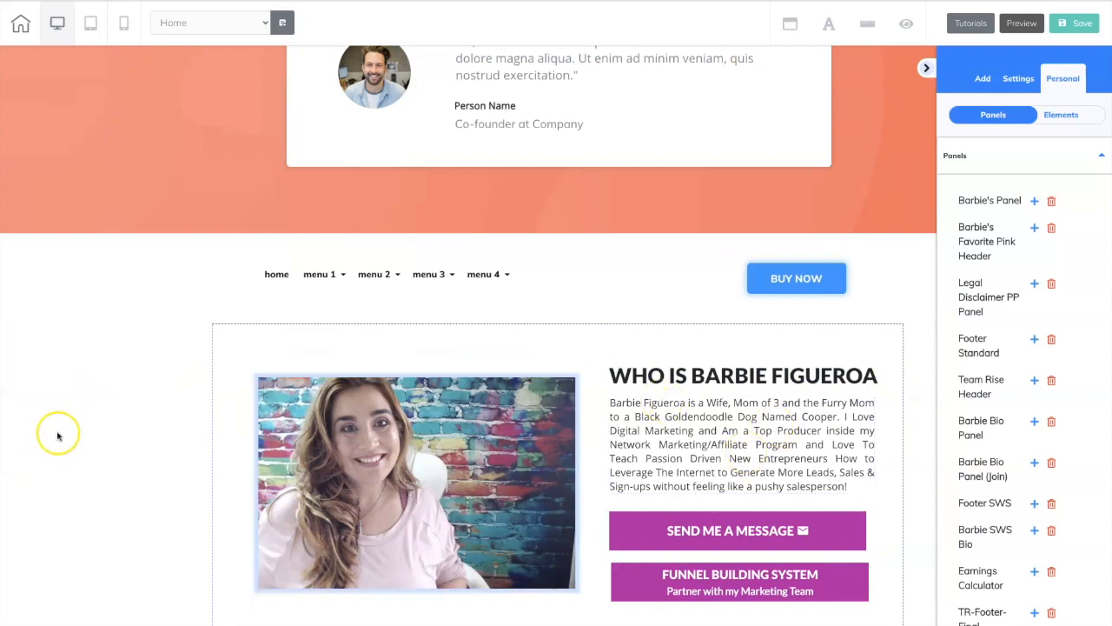
Move the added bio panel up so it sits between the yellow pricing panel and the coral testimonial panel.
left_click(113, 436)
left_click(113, 436)
left_click(1008, 521)
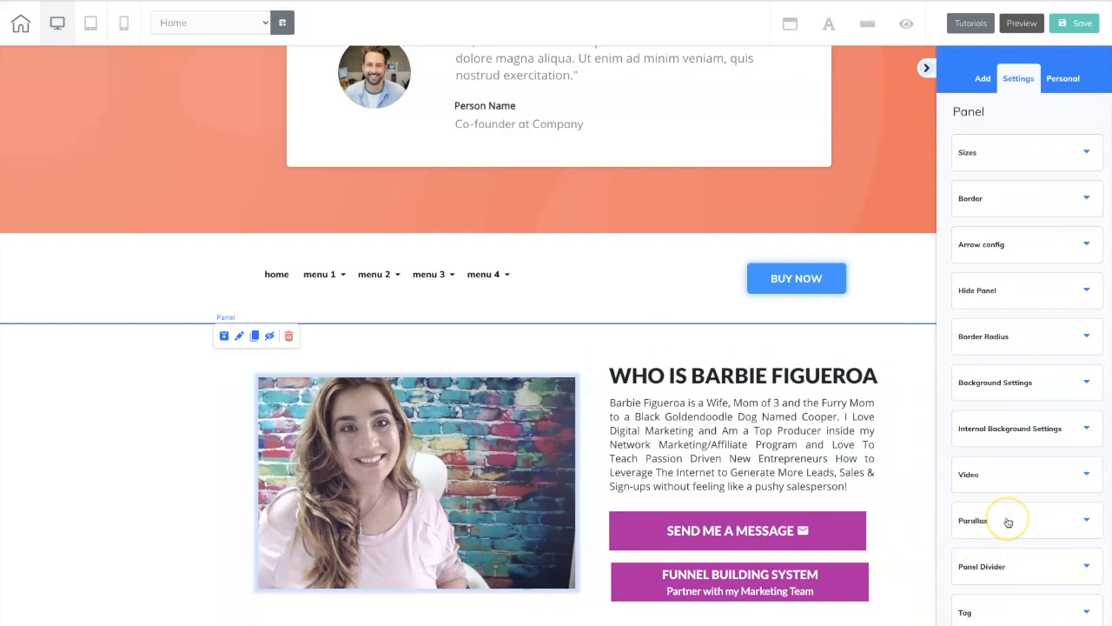
scroll(1008, 522, "down", 3)
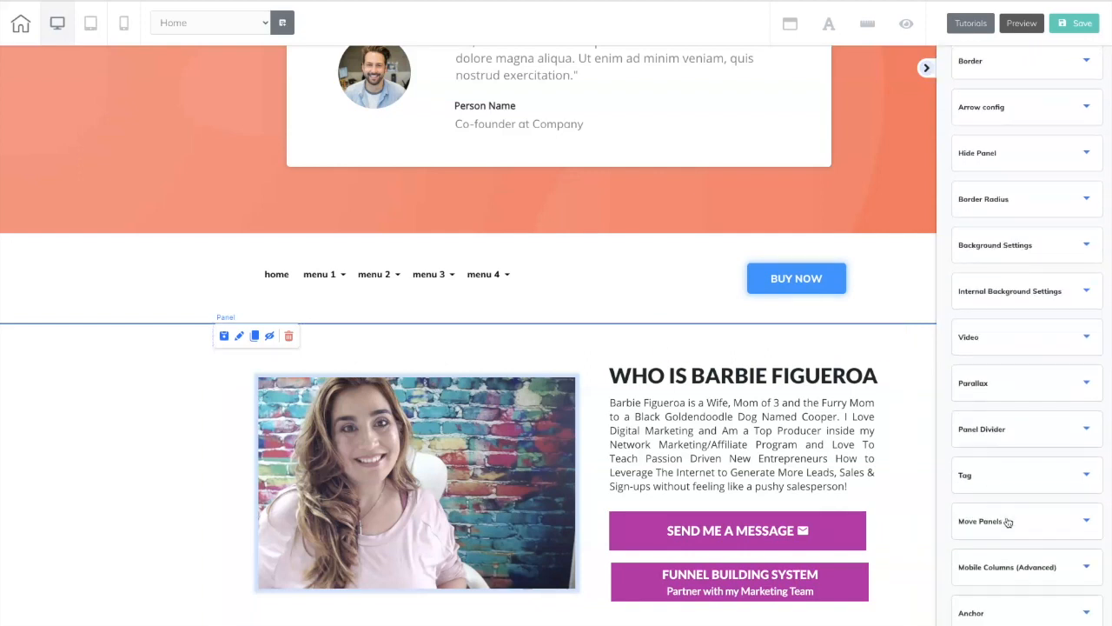
left_click(1008, 522)
scroll(1011, 512, "down", 6)
left_click(1014, 500)
left_click_drag(1014, 500, 1013, 431)
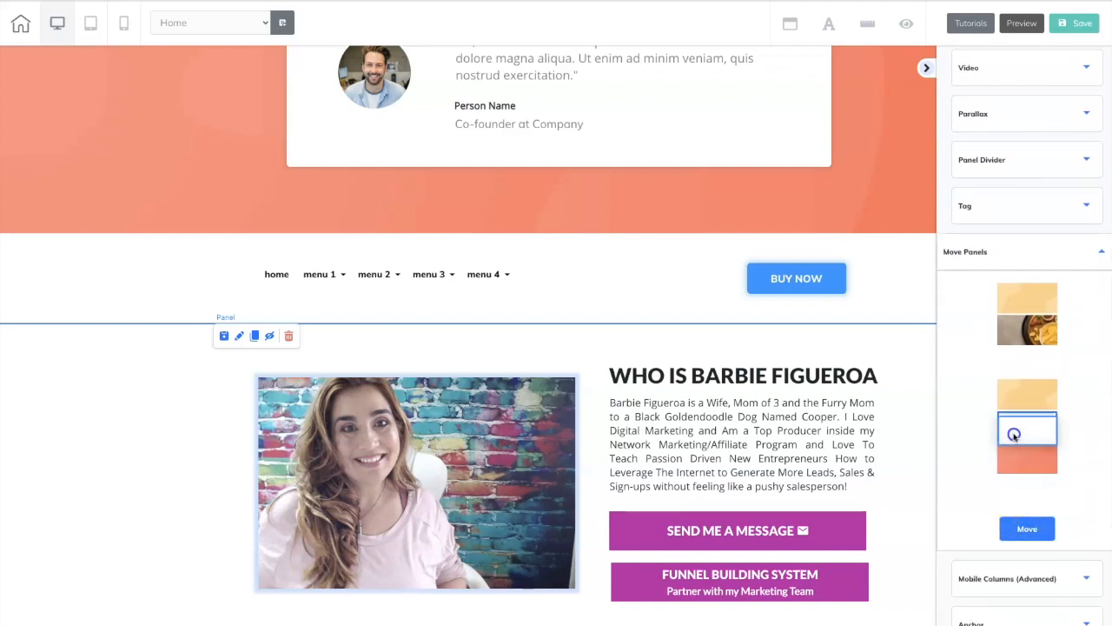
left_click(1028, 529)
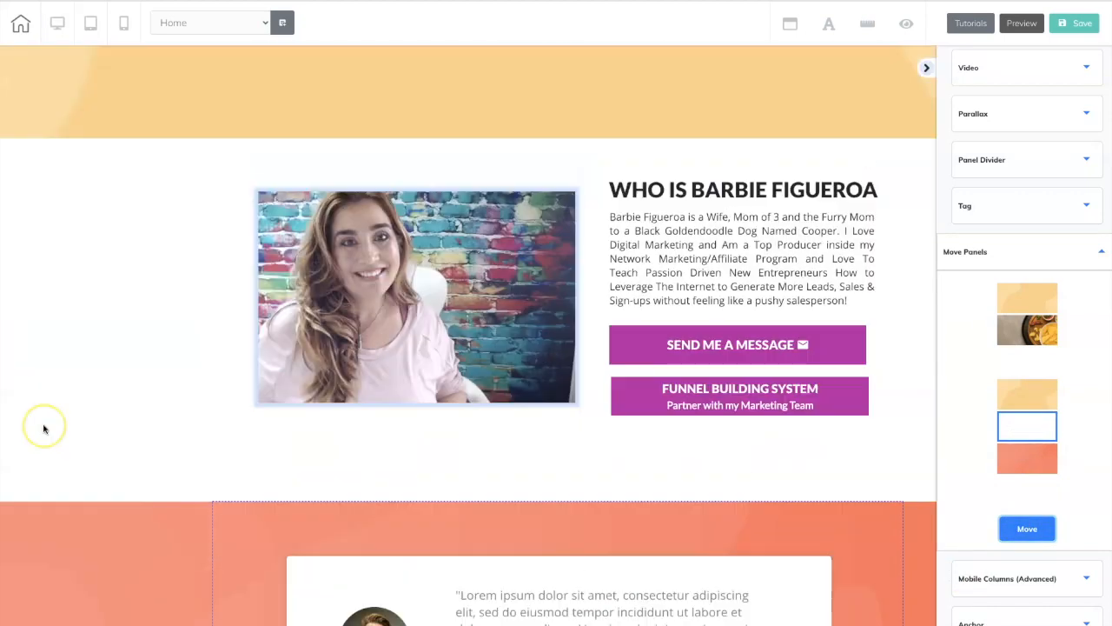
Replace the bio panel's photo with the social media portrait from the user files.
scroll(43, 428, "up", 2)
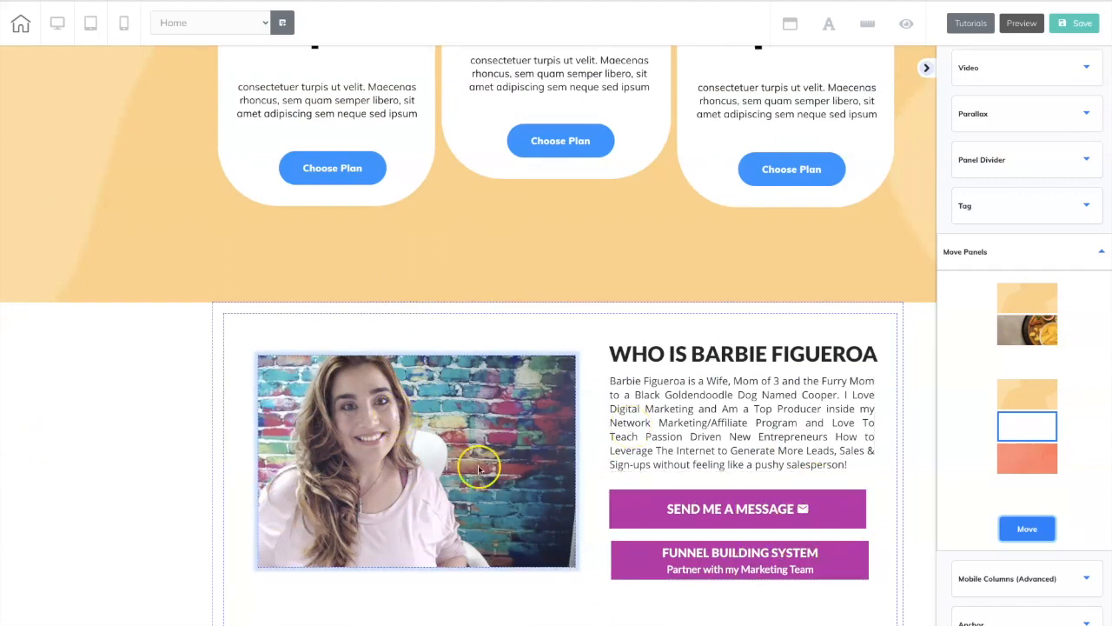
left_click(368, 426)
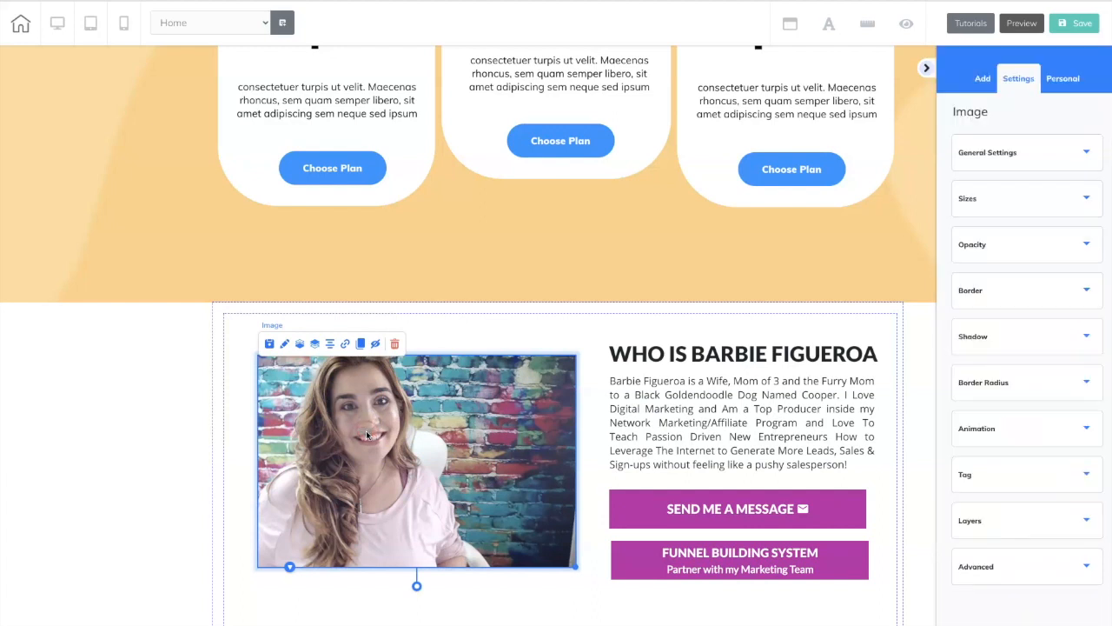
left_click(1083, 156)
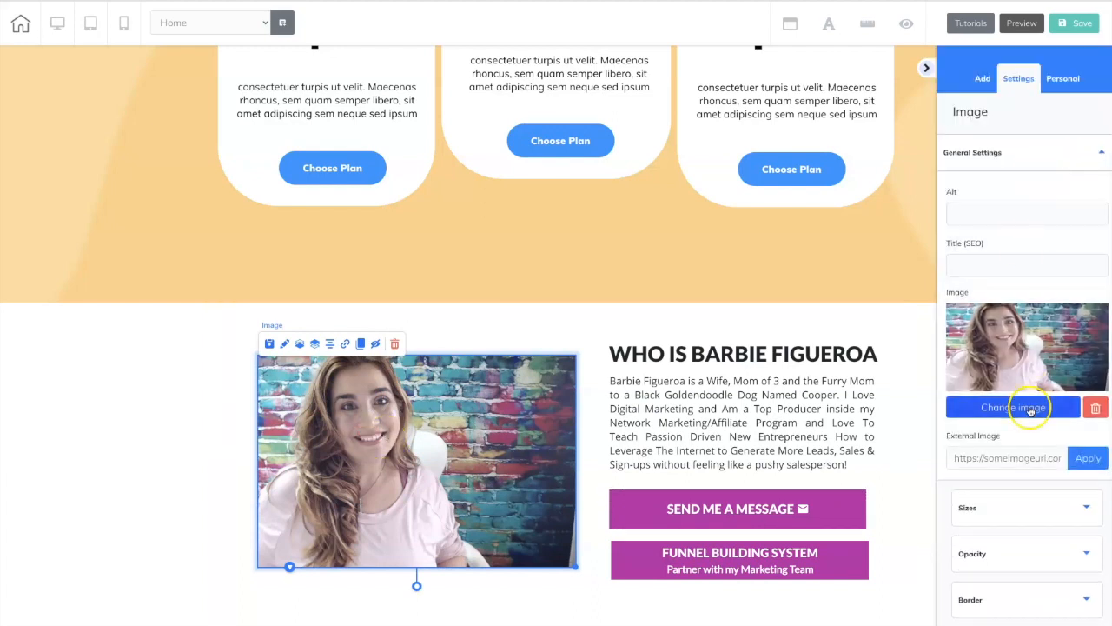
left_click(1025, 405)
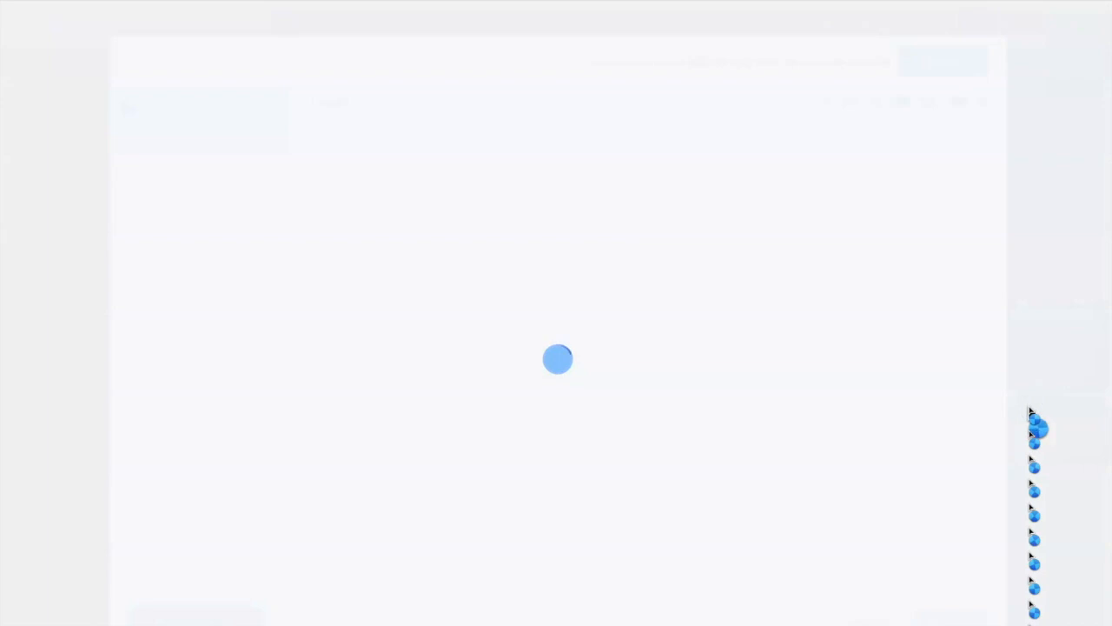
left_click(738, 215)
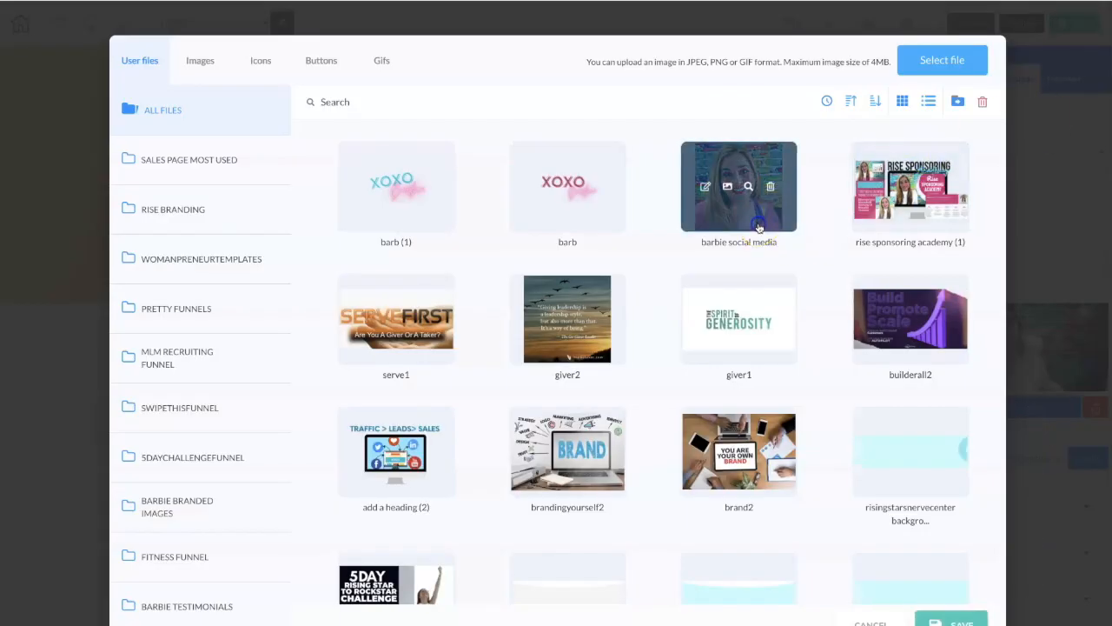
left_click(926, 617)
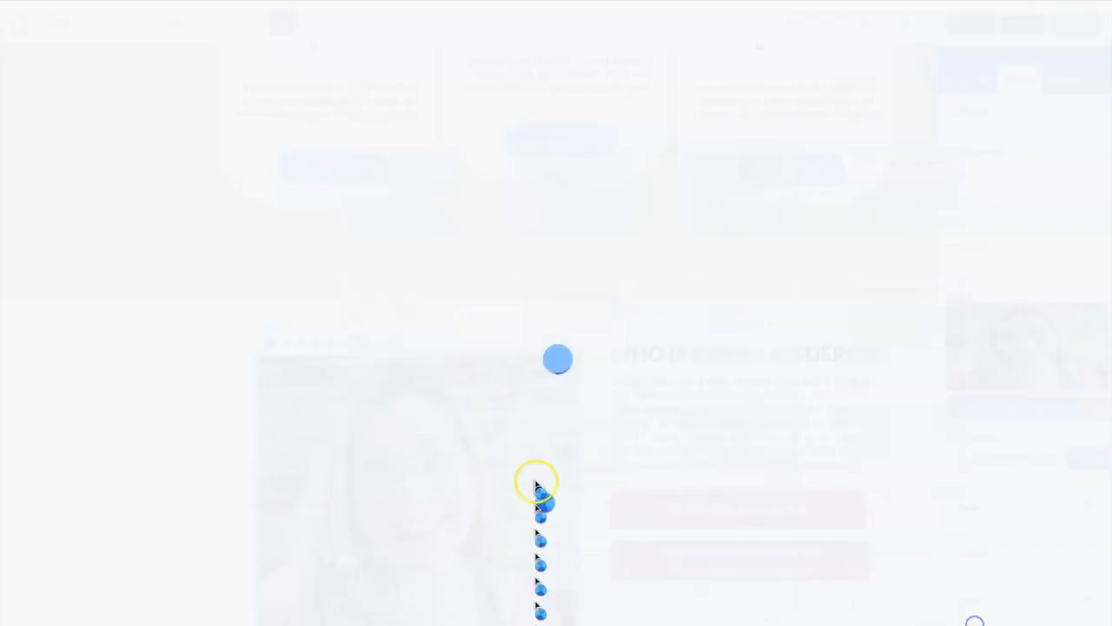
Extend the bio panel's lower edge and shrink the new photo so it fits inside the panel.
scroll(549, 452, "down", 2)
scroll(548, 452, "down", 1)
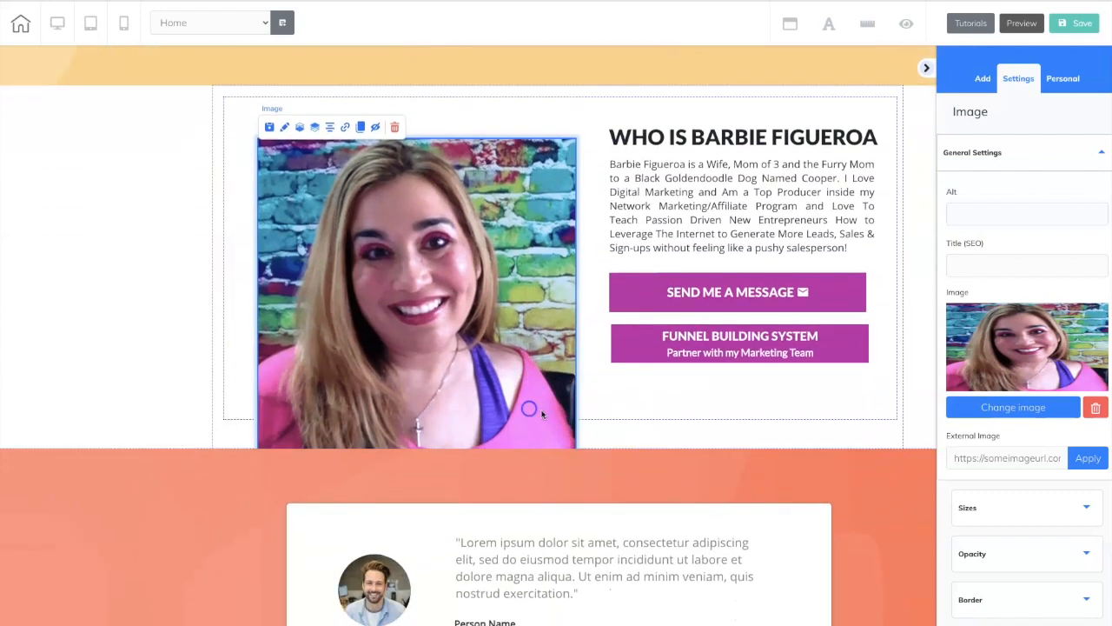
left_click(635, 452)
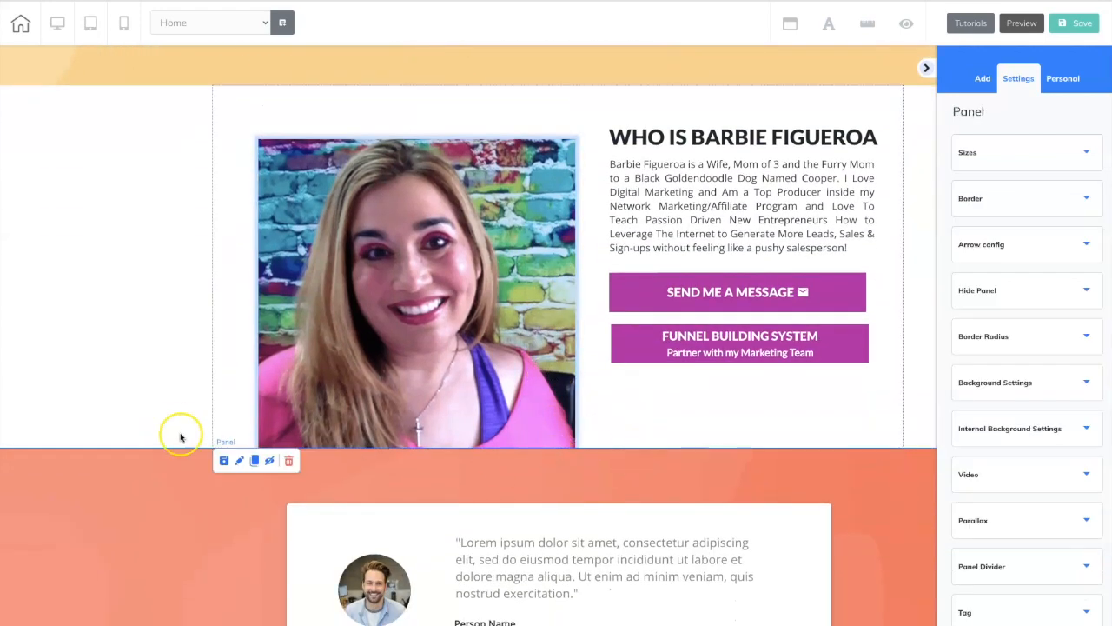
left_click(120, 417)
left_click_drag(558, 449, 464, 293)
left_click(554, 429)
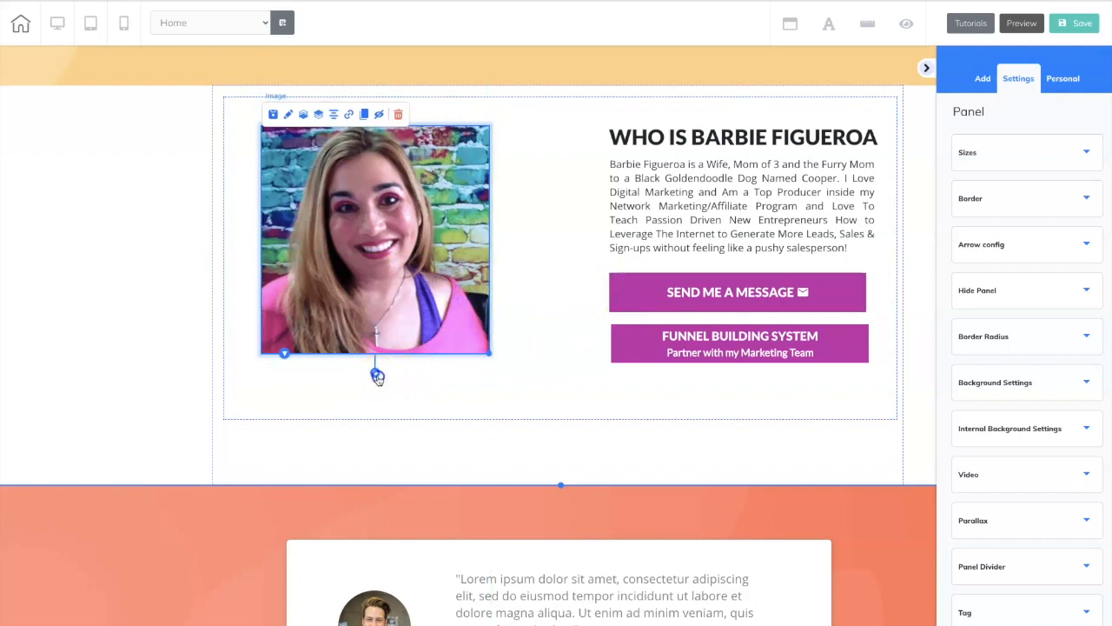
Tilt the bio photo slightly counterclockwise and nudge it into place beside the text.
left_click_drag(374, 372, 383, 376)
left_click_drag(399, 326, 407, 330)
left_click_drag(391, 375, 395, 377)
left_click_drag(403, 330, 409, 333)
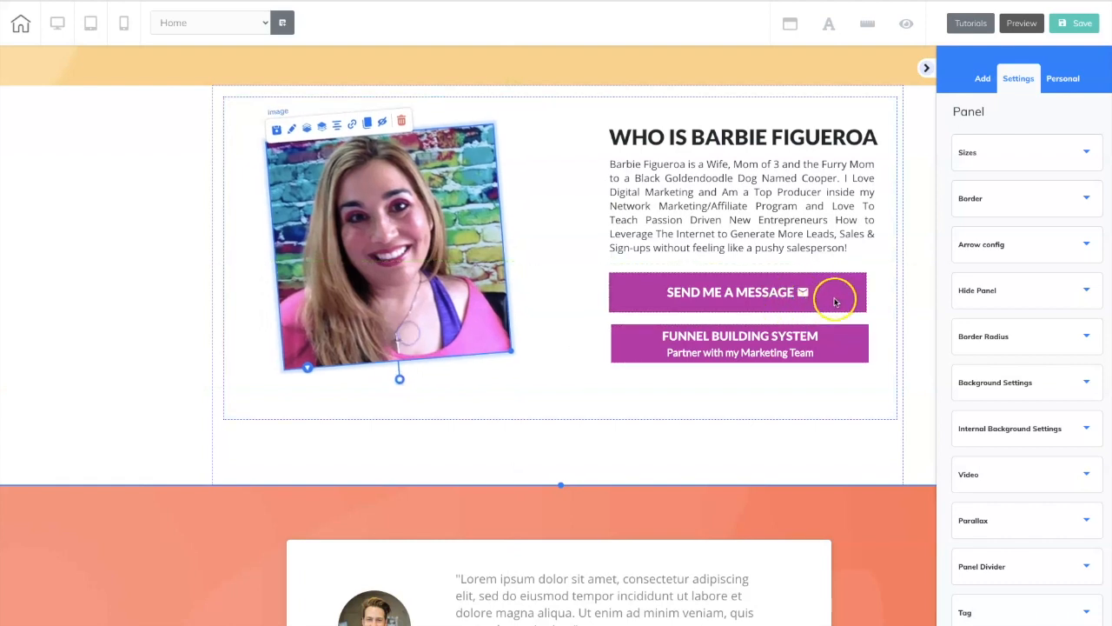
Set the background colour of the SEND ME A MESSAGE and FUNNEL BUILDING SYSTEM buttons to the saved red swatch, FF0000.
left_click(839, 298)
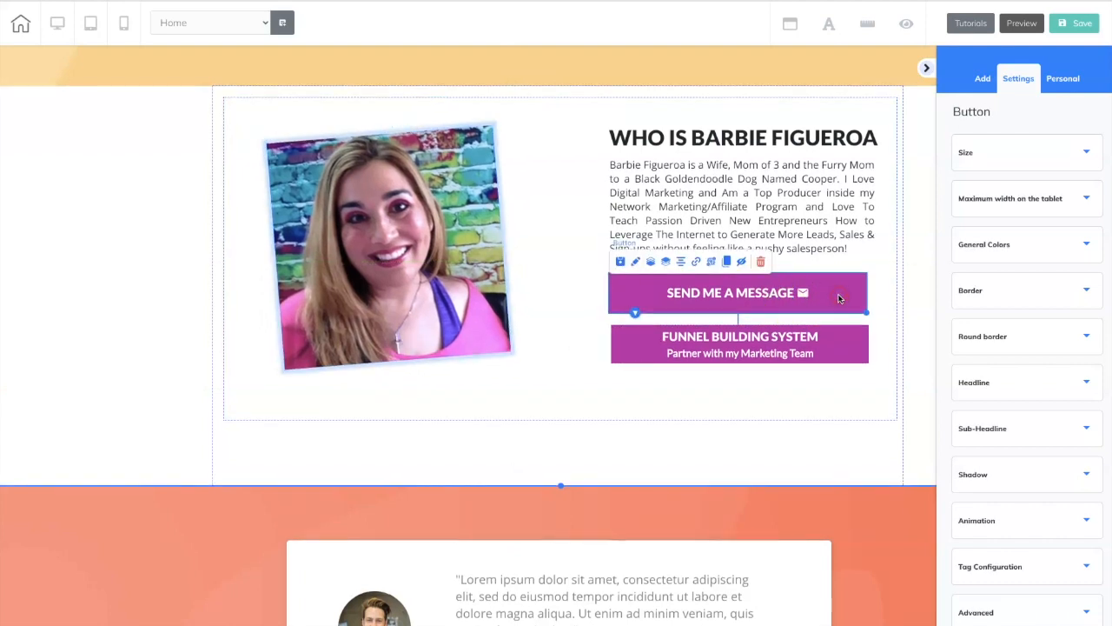
left_click(1007, 246)
left_click(960, 347)
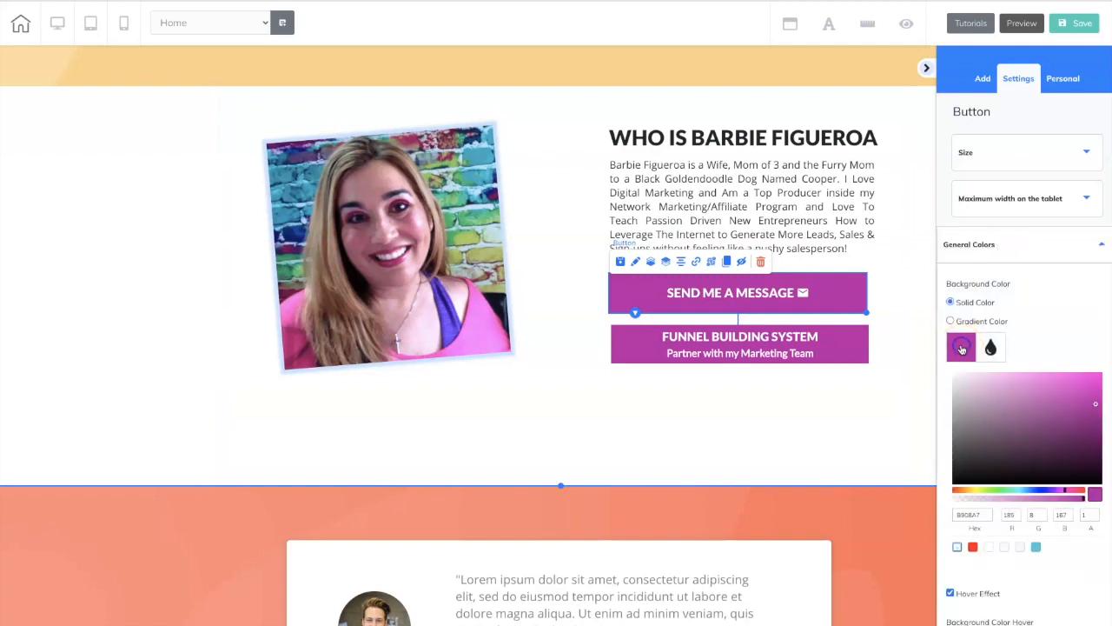
left_click(975, 546)
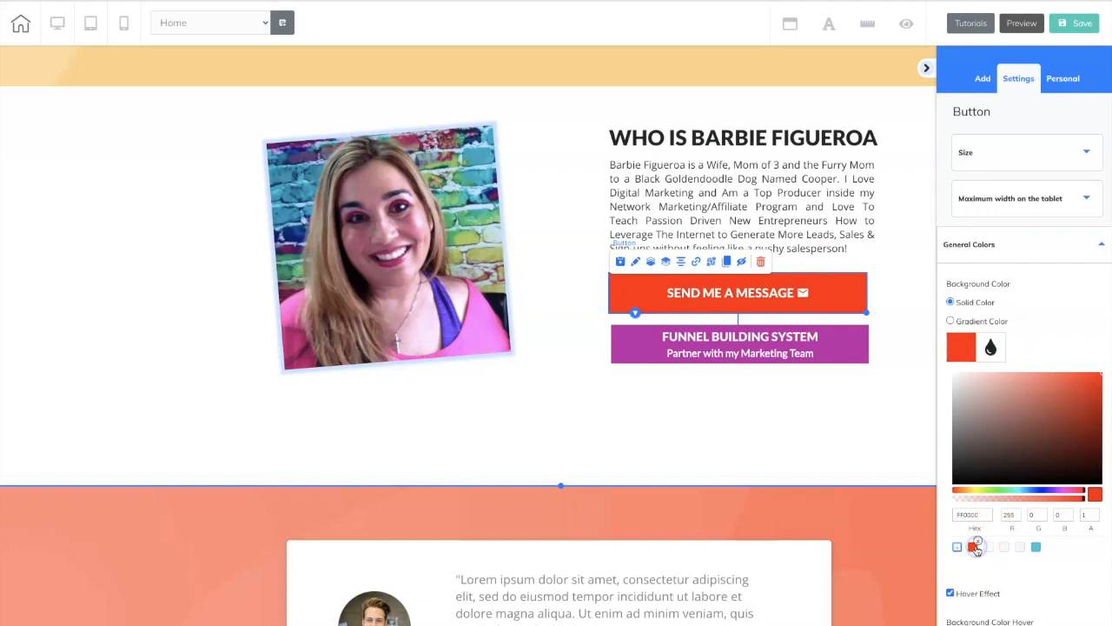
left_click(854, 344)
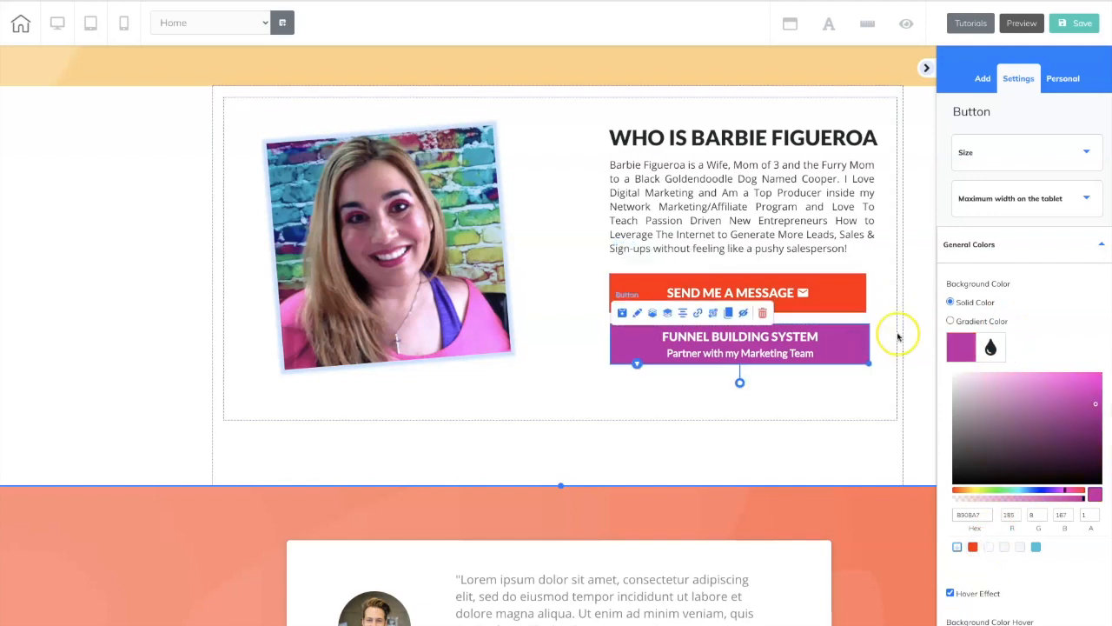
left_click(973, 546)
left_click(915, 442)
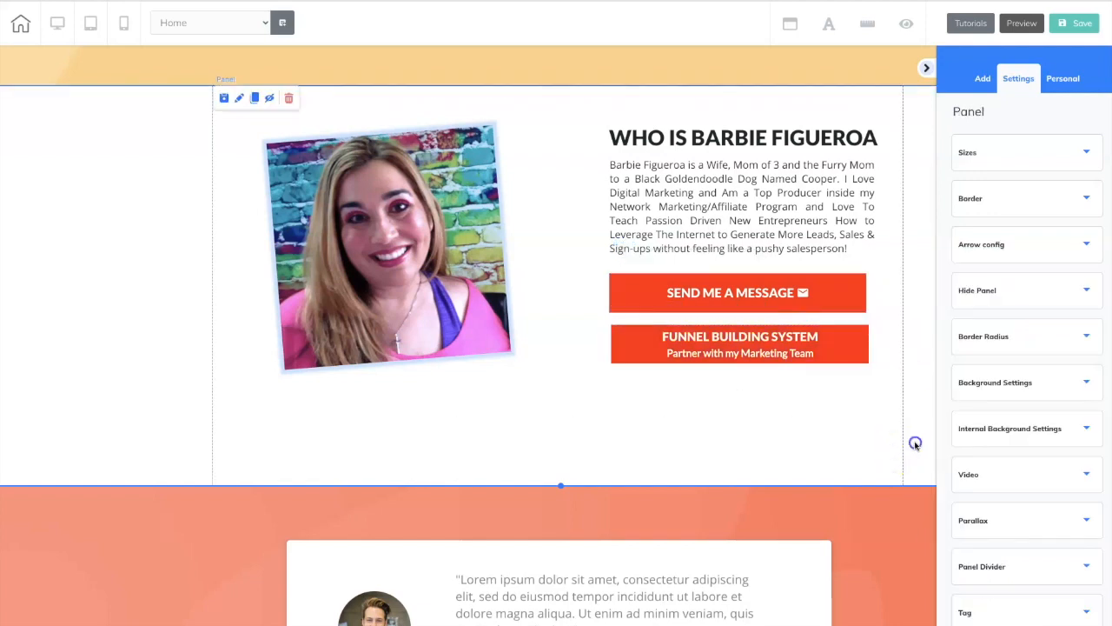
Save the whole bio panel as a personal element, named with the owner's first name followed by RestaurantExample.
left_click(142, 356)
scroll(142, 359, "up", 2)
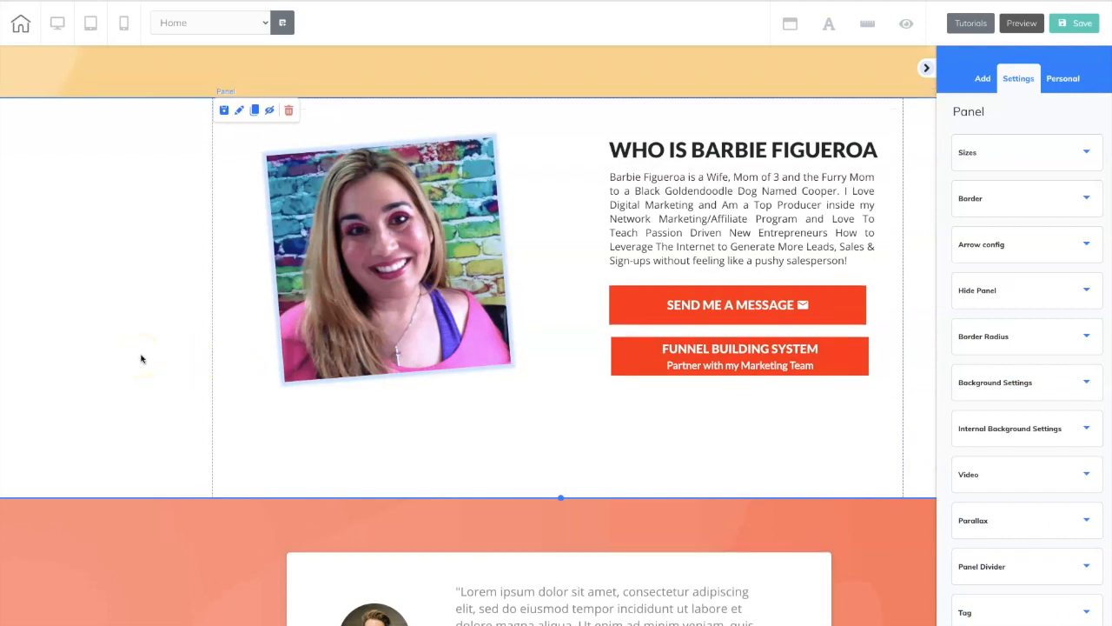
left_click(129, 356)
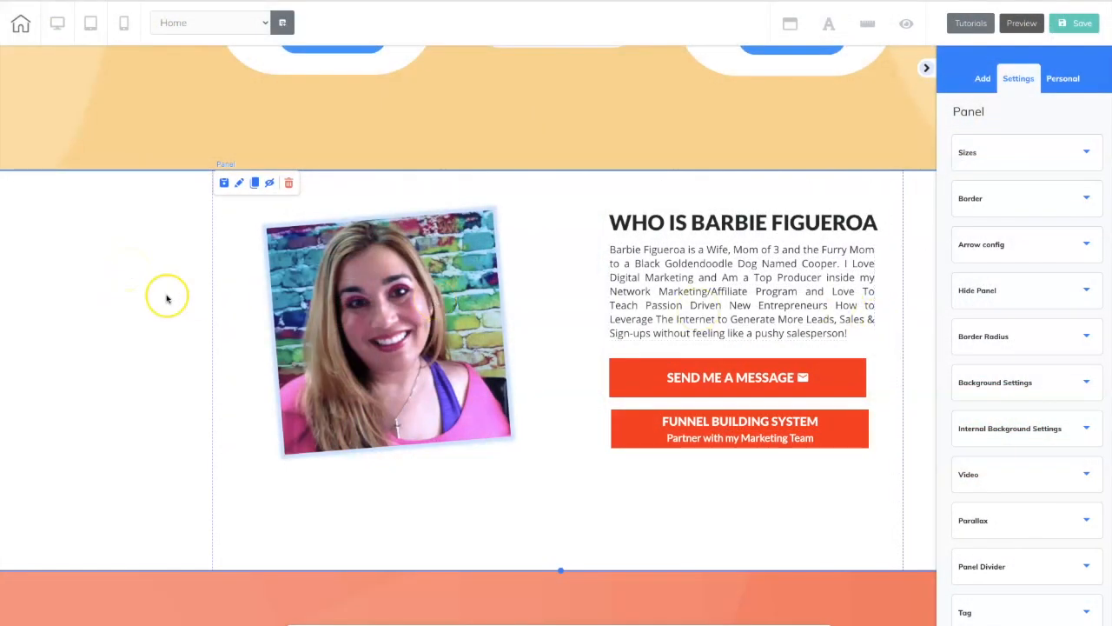
scroll(1061, 425, "down", 3)
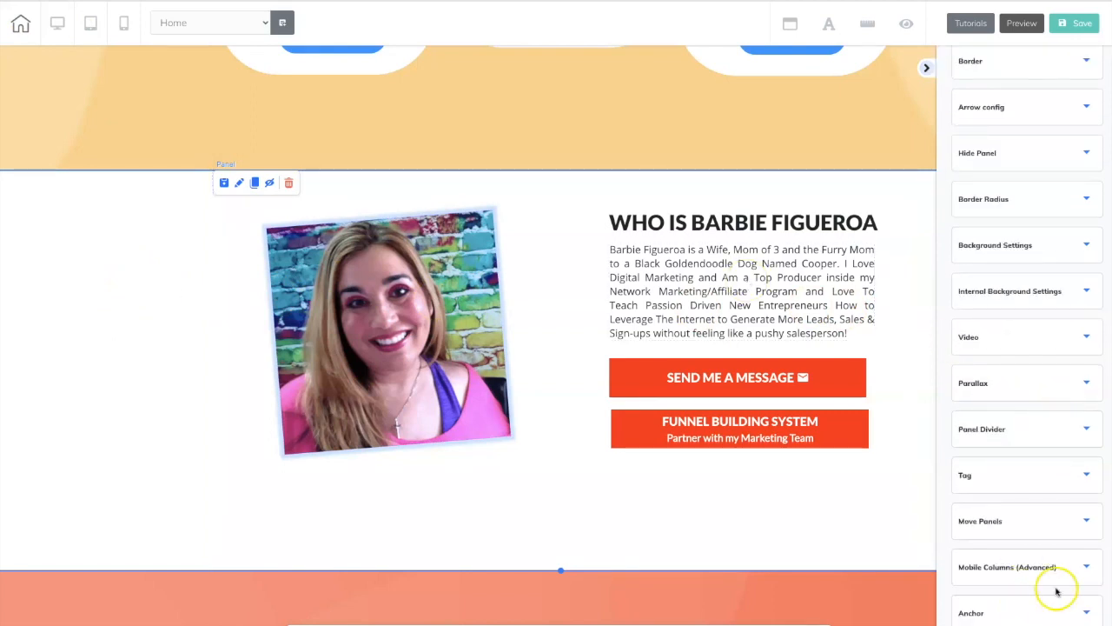
scroll(1057, 592, "down", 3)
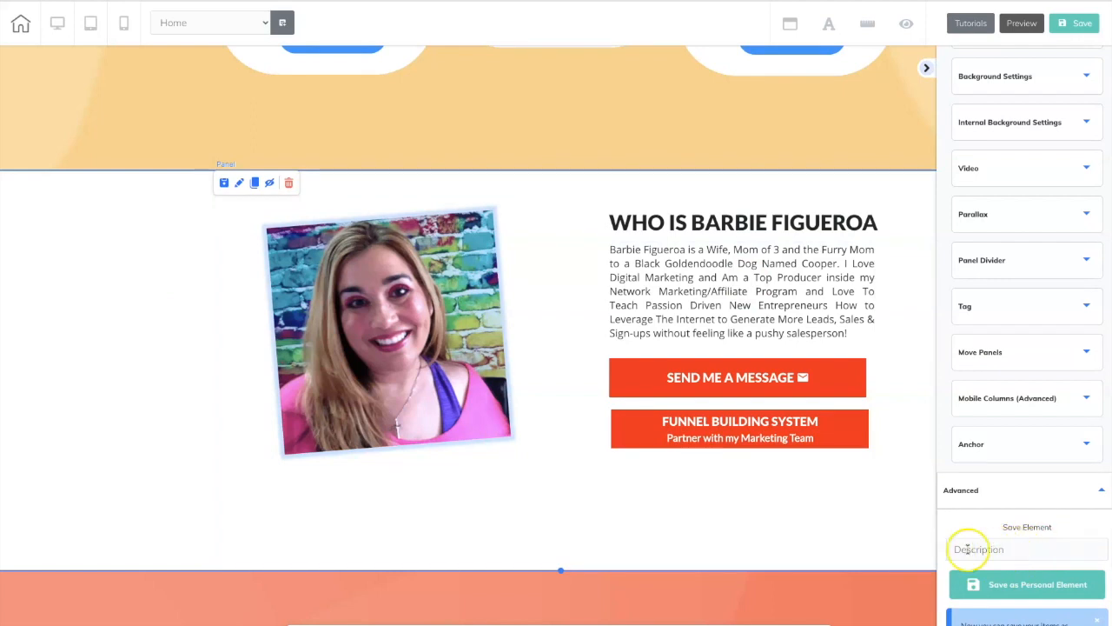
left_click(1031, 548)
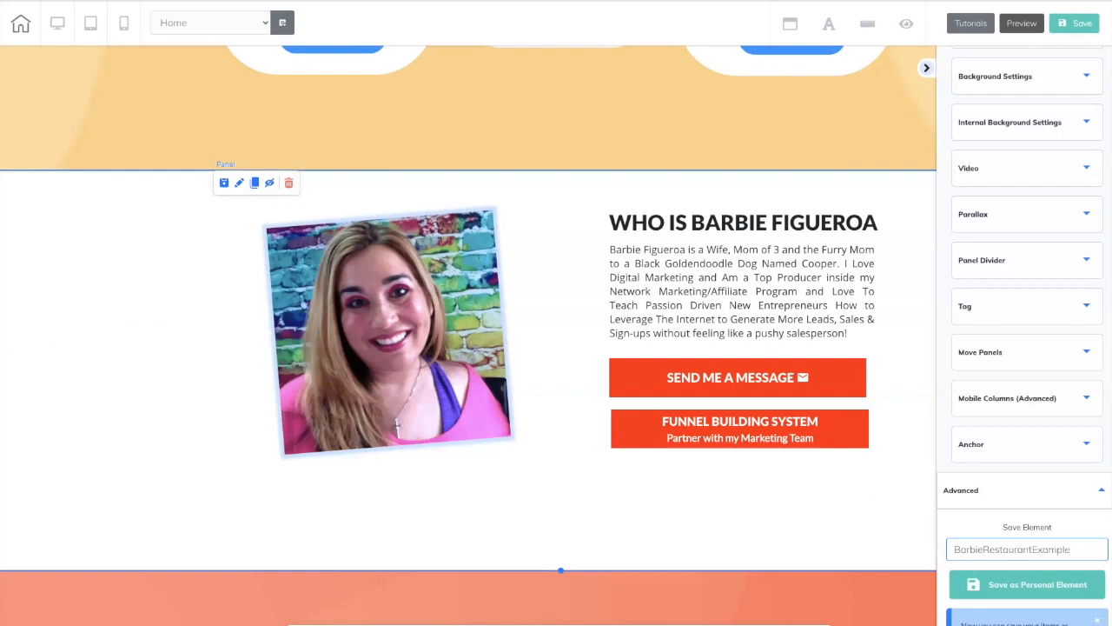
left_click(1082, 591)
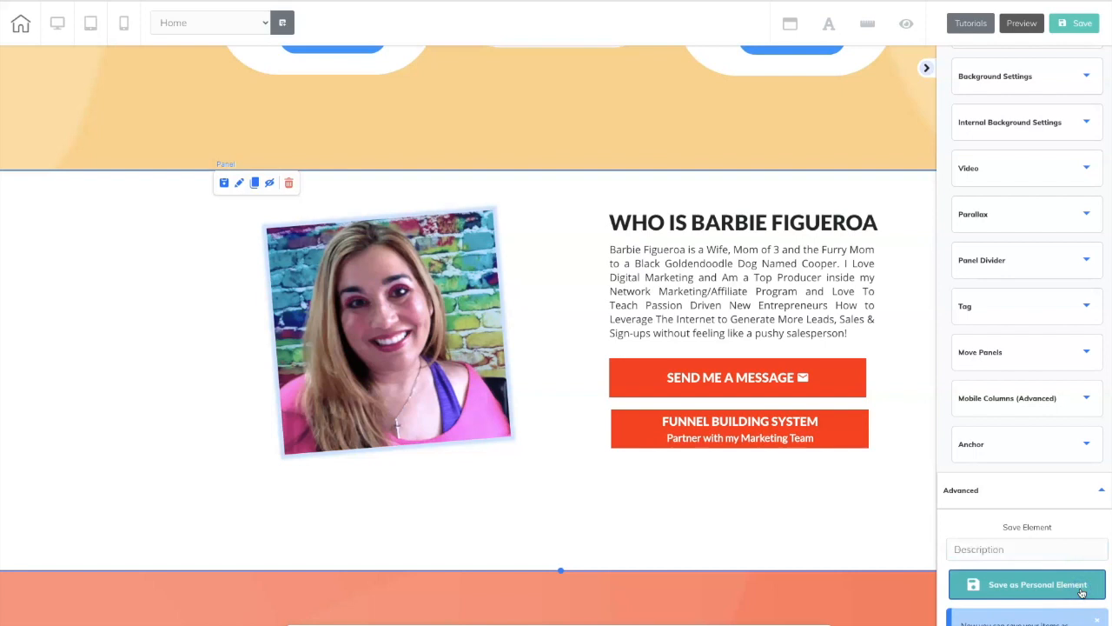
Save the page and publish the site.
left_click(1083, 26)
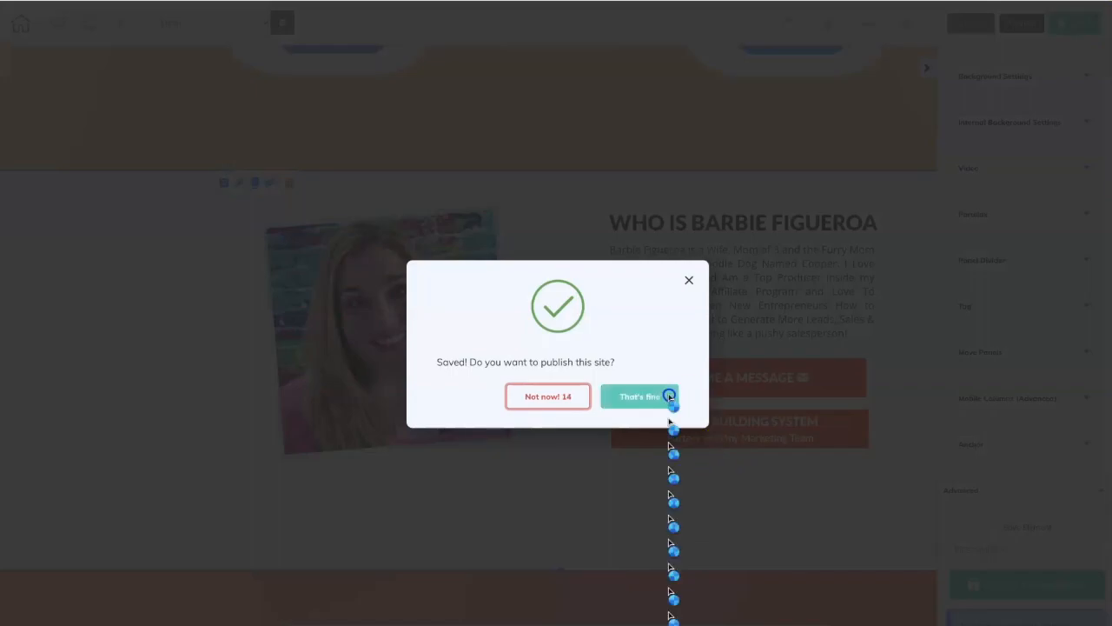
left_click(669, 395)
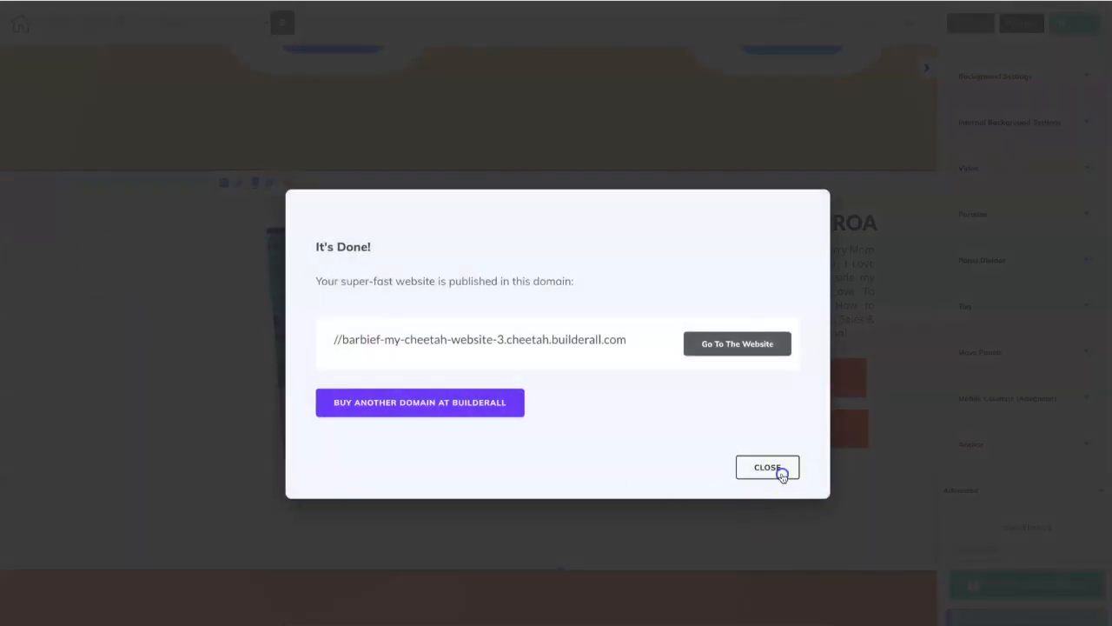
left_click(781, 475)
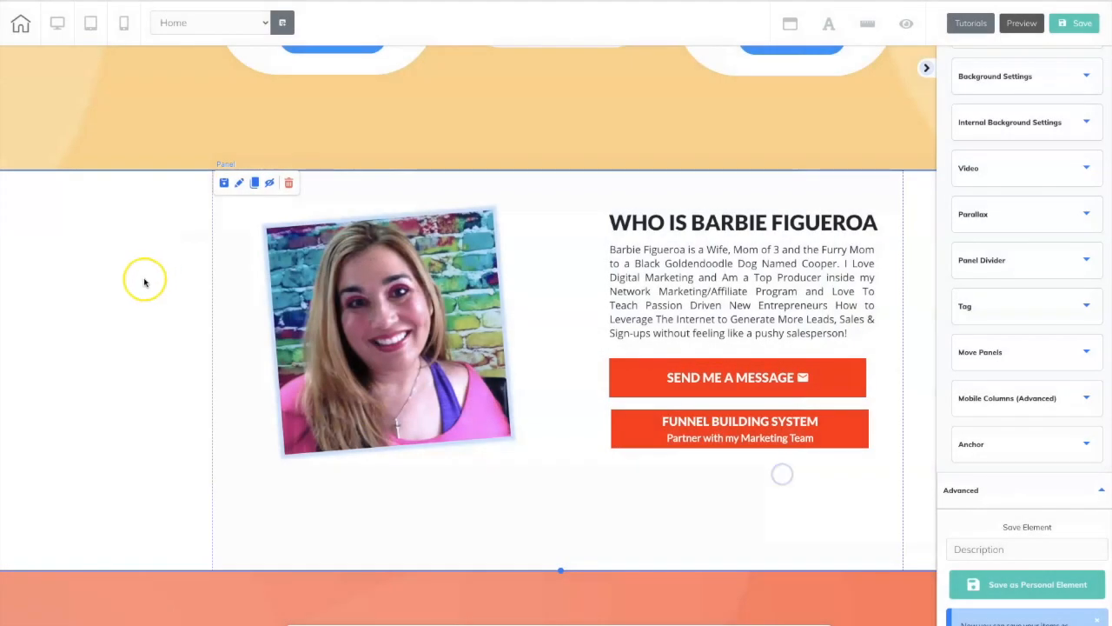
Delete the bio panel from Home, look through the saved personal panels, and save and publish the site again.
left_click(289, 182)
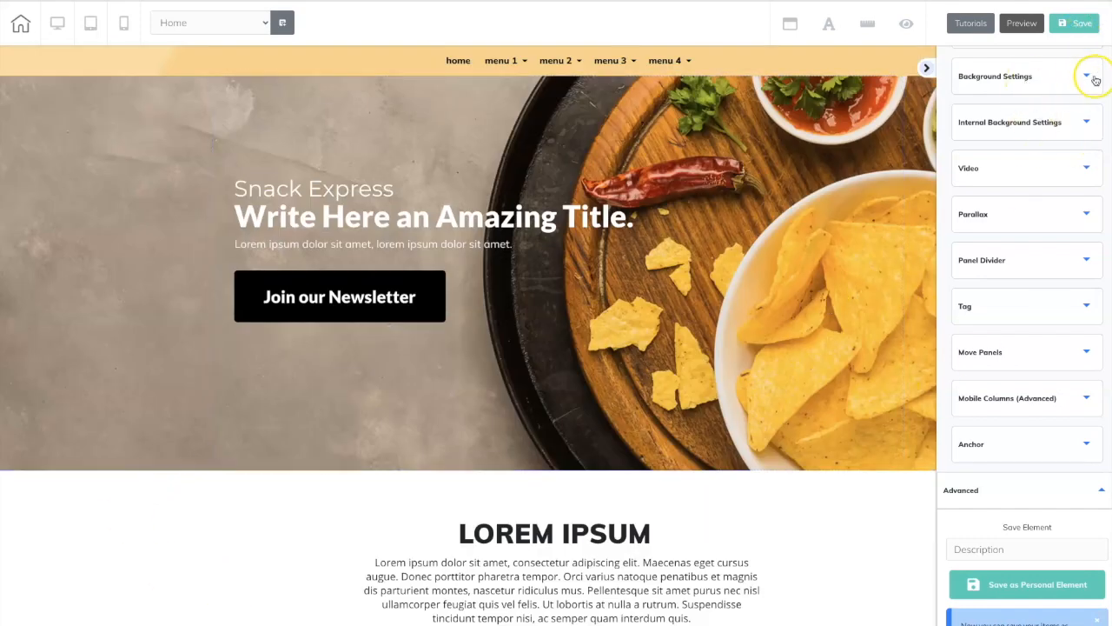
scroll(1093, 74, "up", 5)
left_click(1062, 80)
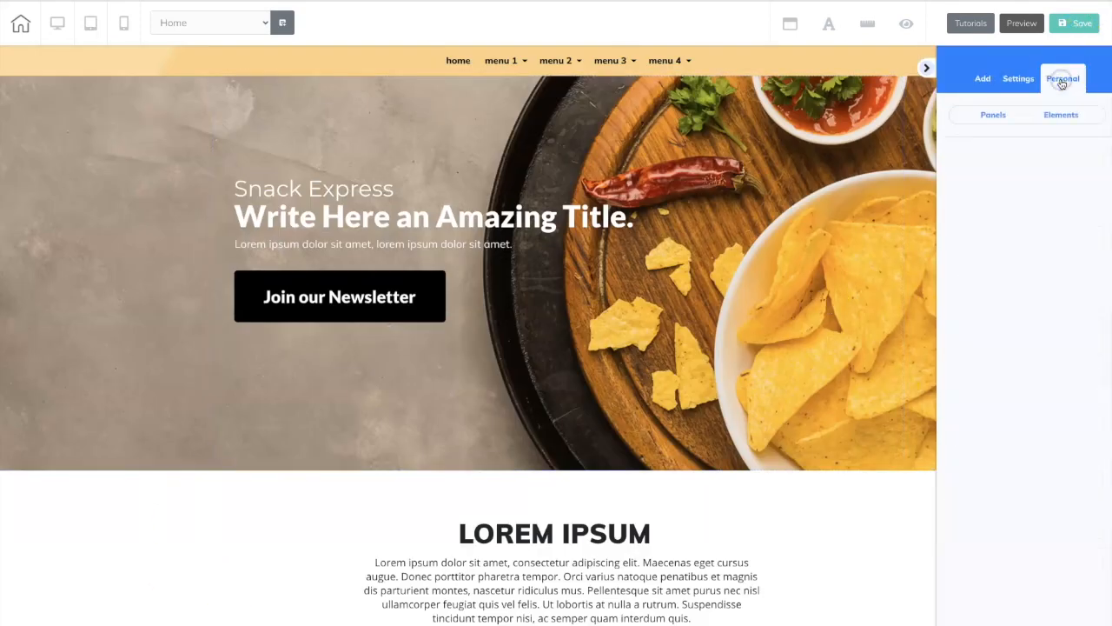
left_click(993, 114)
scroll(1001, 206, "down", 10)
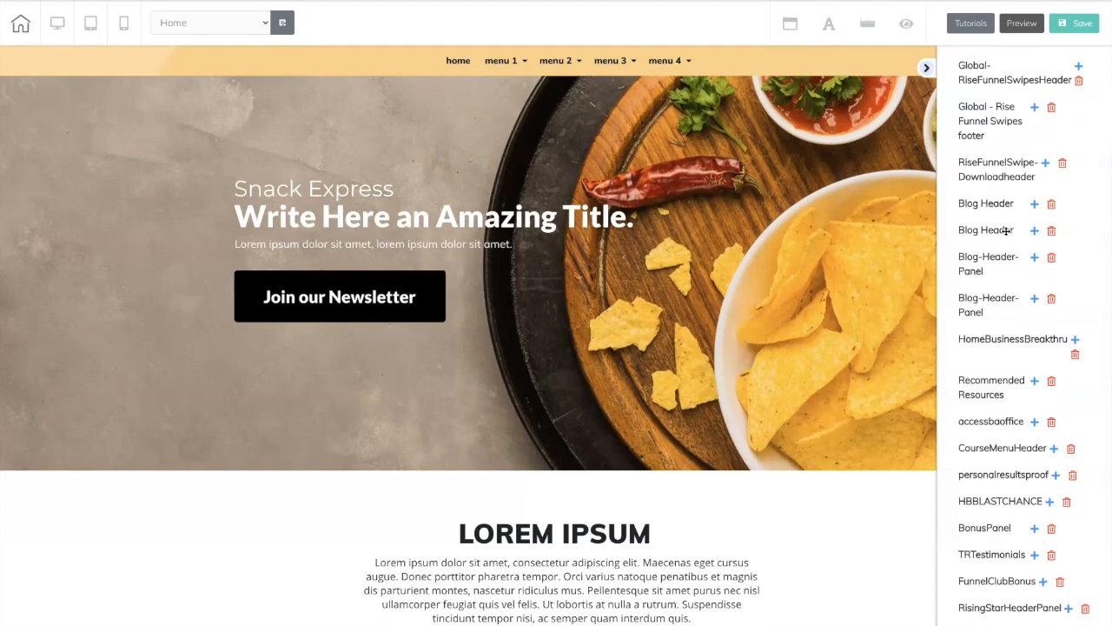
scroll(1006, 230, "up", 10)
left_click(1081, 24)
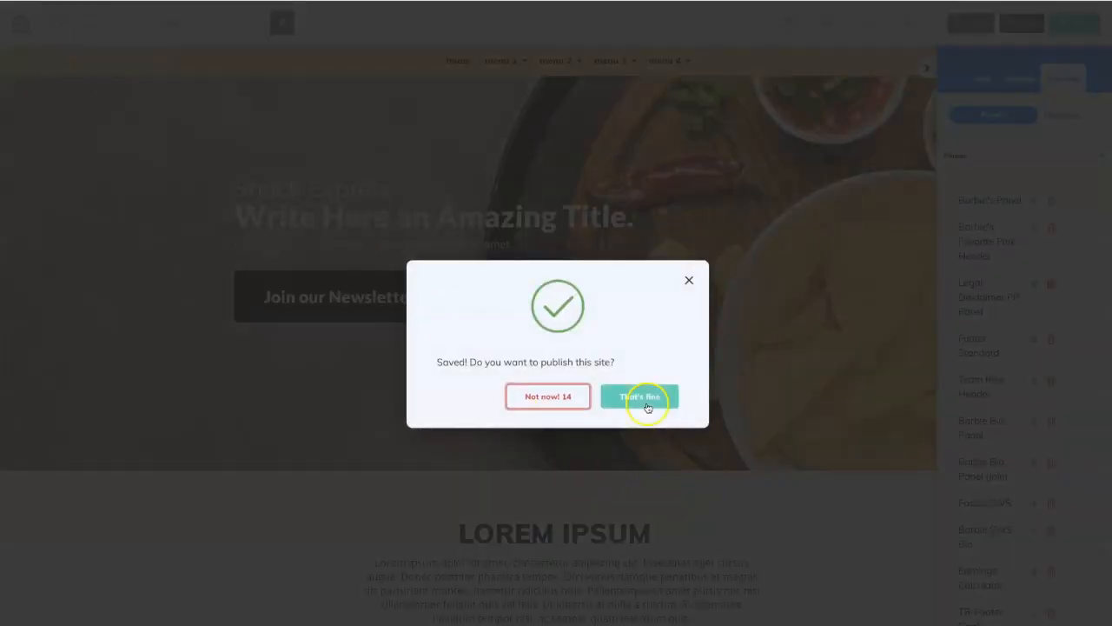
left_click(647, 406)
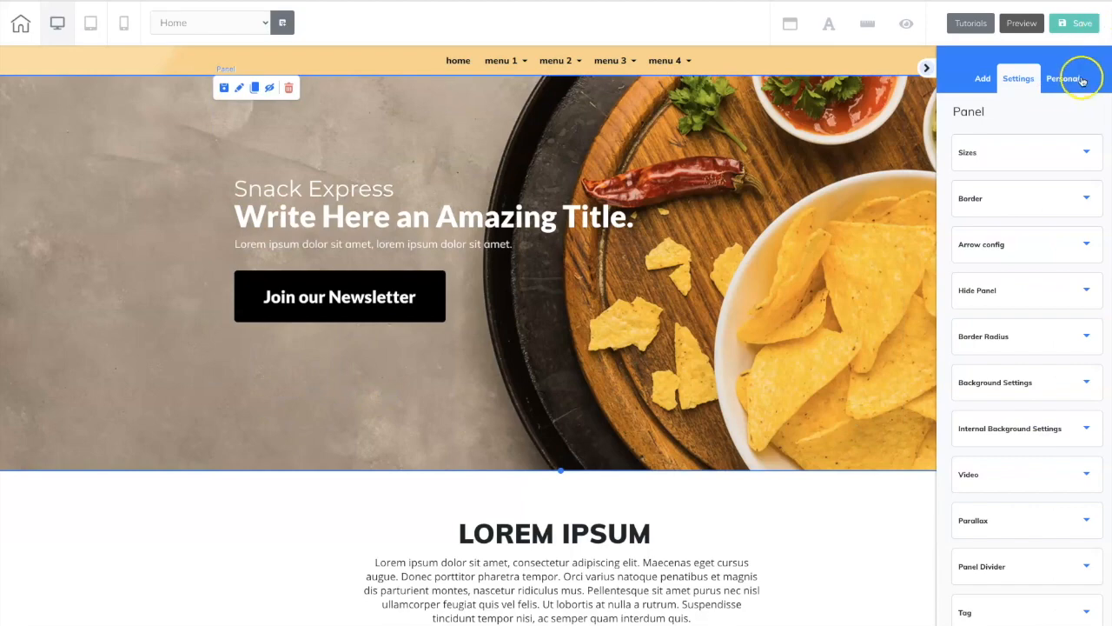
Add the saved restaurant example bio panel back to the page from the personal panels.
left_click(1082, 80)
left_click(996, 115)
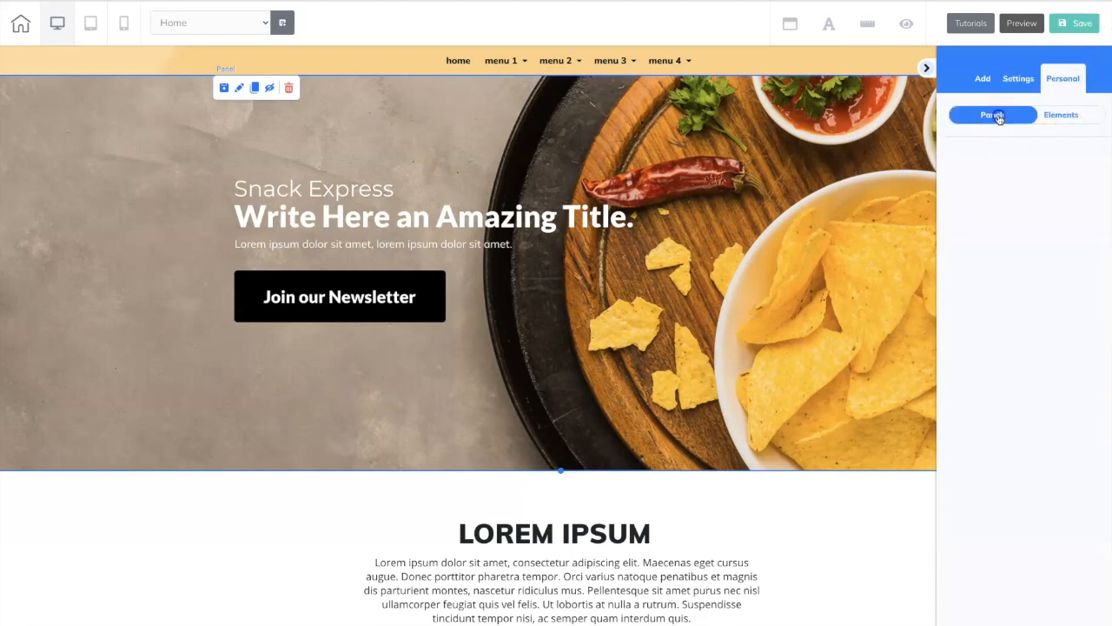
scroll(1049, 199, "down", 15)
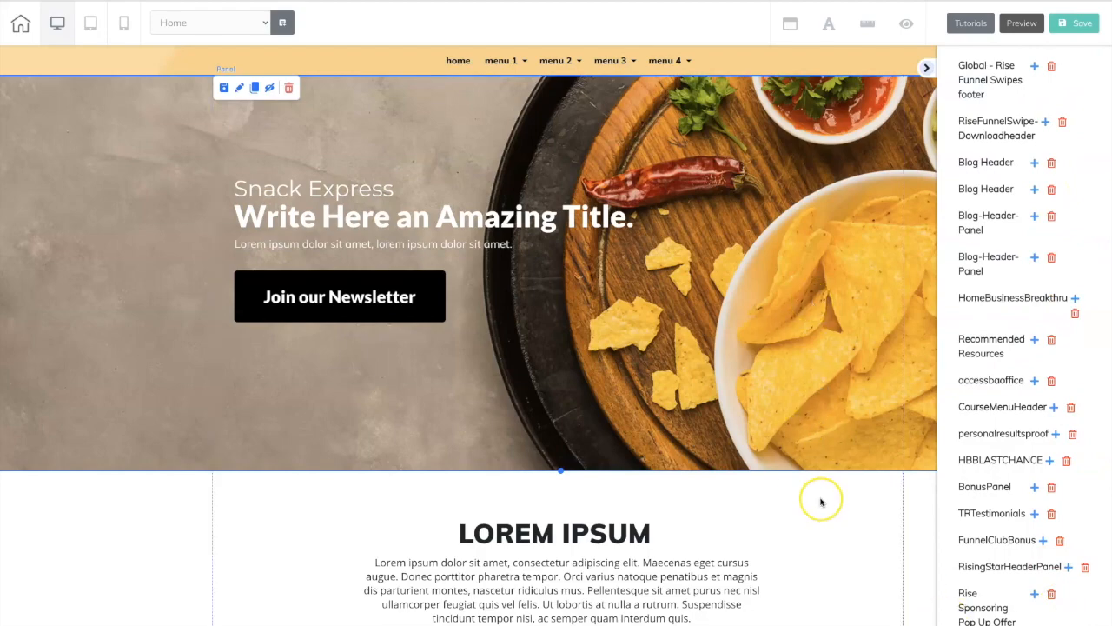
scroll(822, 500, "down", 15)
scroll(821, 500, "down", 2)
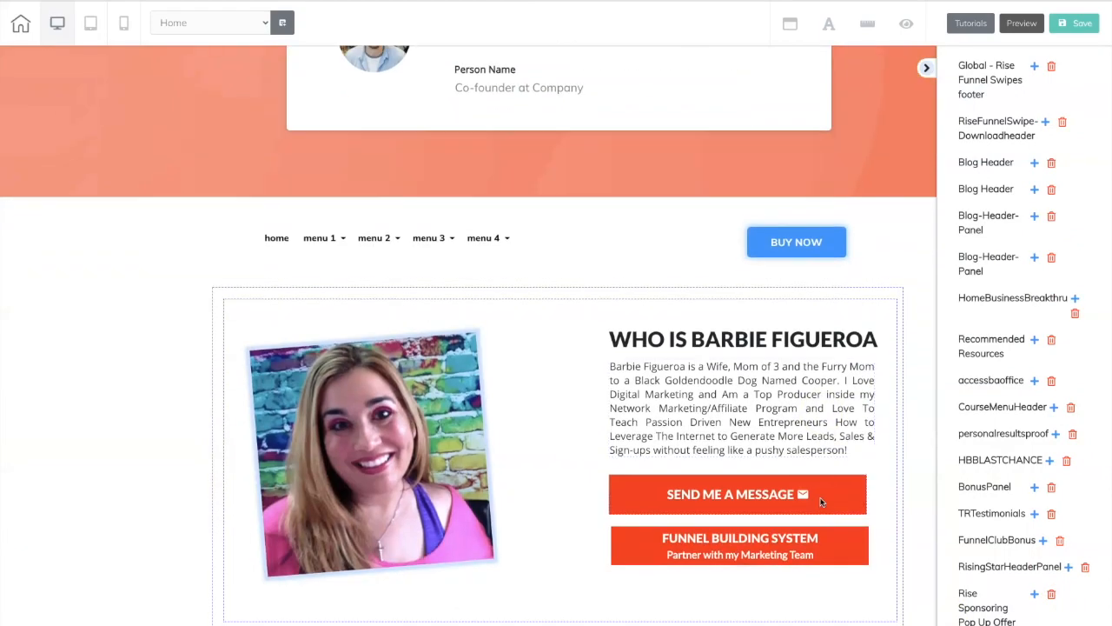
Move the re-added bio panel up so it sits between the yellow pricing panel and the coral testimonial panel.
left_click(62, 392)
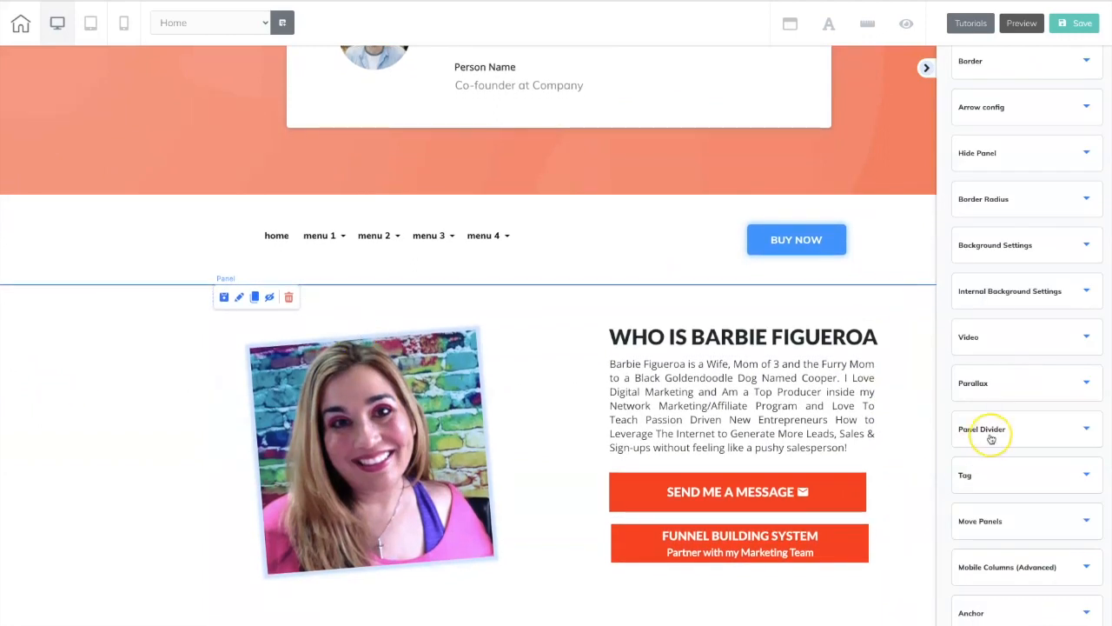
scroll(998, 447, "up", 1)
left_click(1062, 548)
left_click_drag(1043, 484, 1038, 419)
left_click(1044, 524)
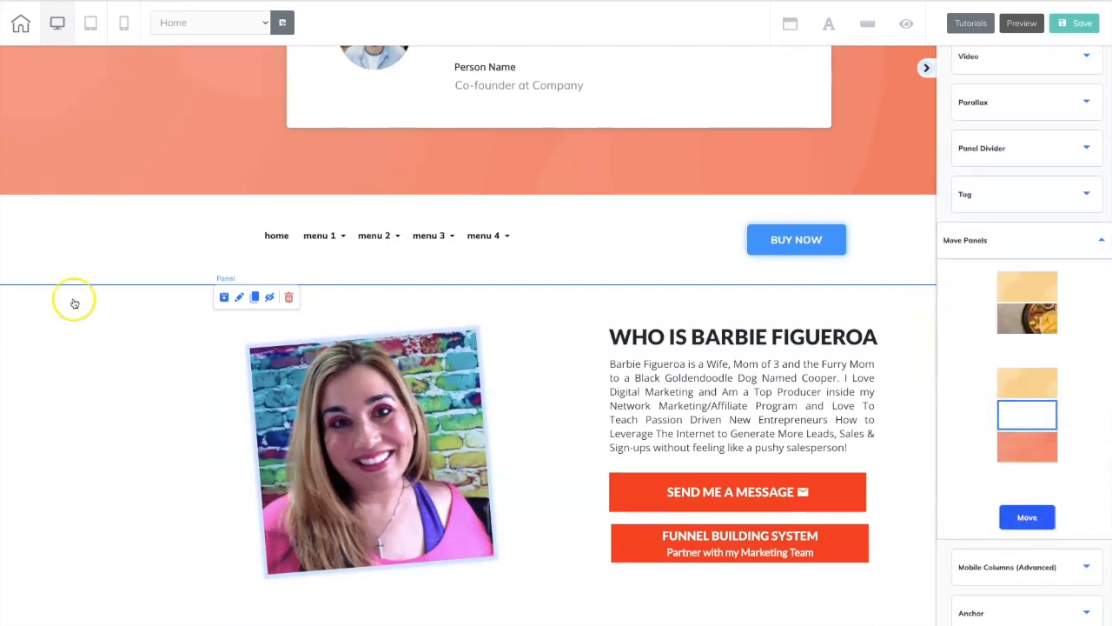
scroll(88, 358, "up", 3)
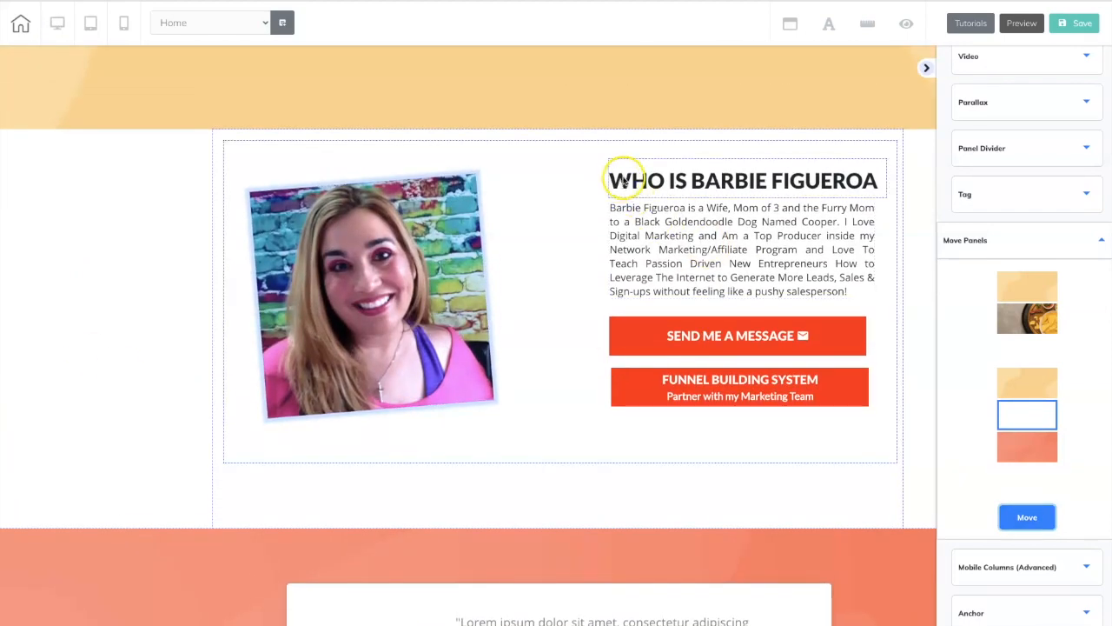
Save the box holding the bio photo, text and buttons as a personal element named Box3.
left_click(554, 155)
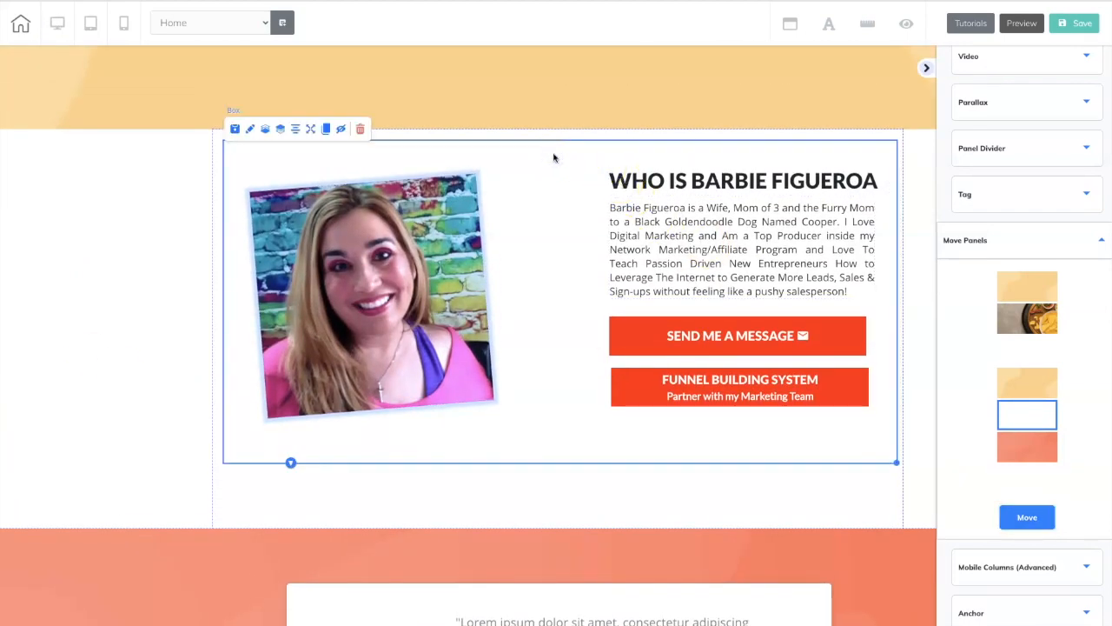
left_click(1103, 243)
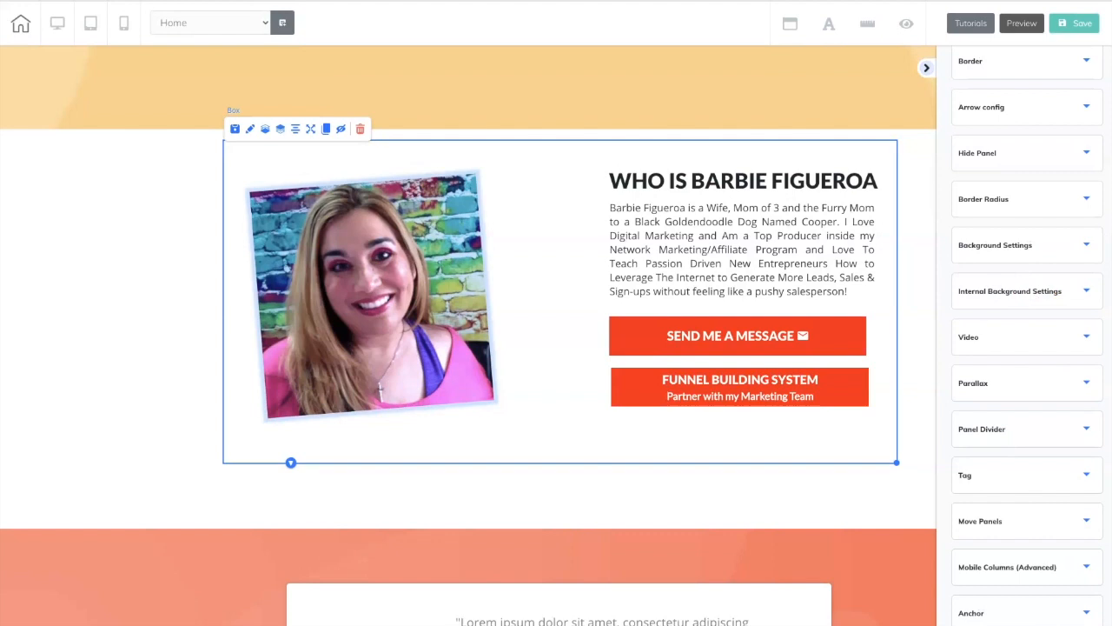
scroll(1099, 400, "up", 3)
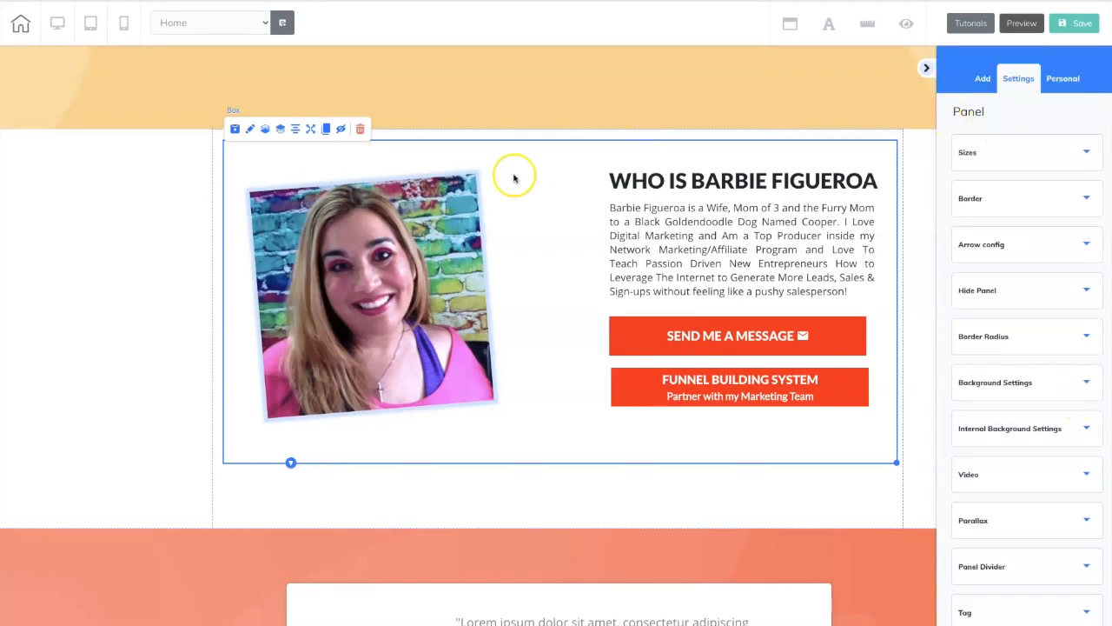
left_click(276, 168)
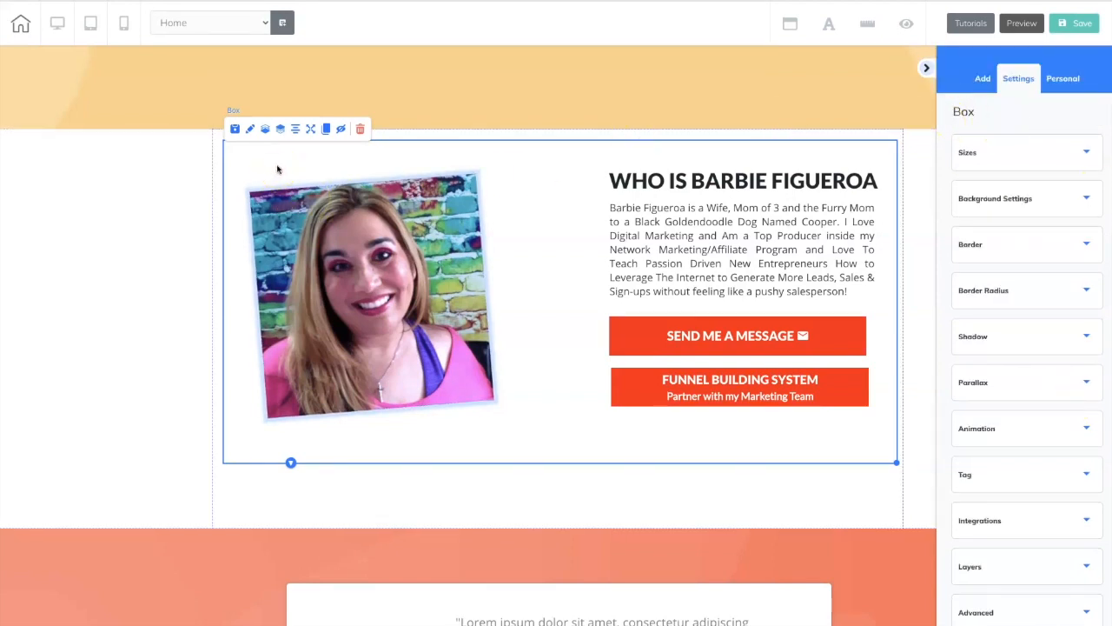
double_click(972, 113)
left_click(1088, 612)
left_click(1017, 548)
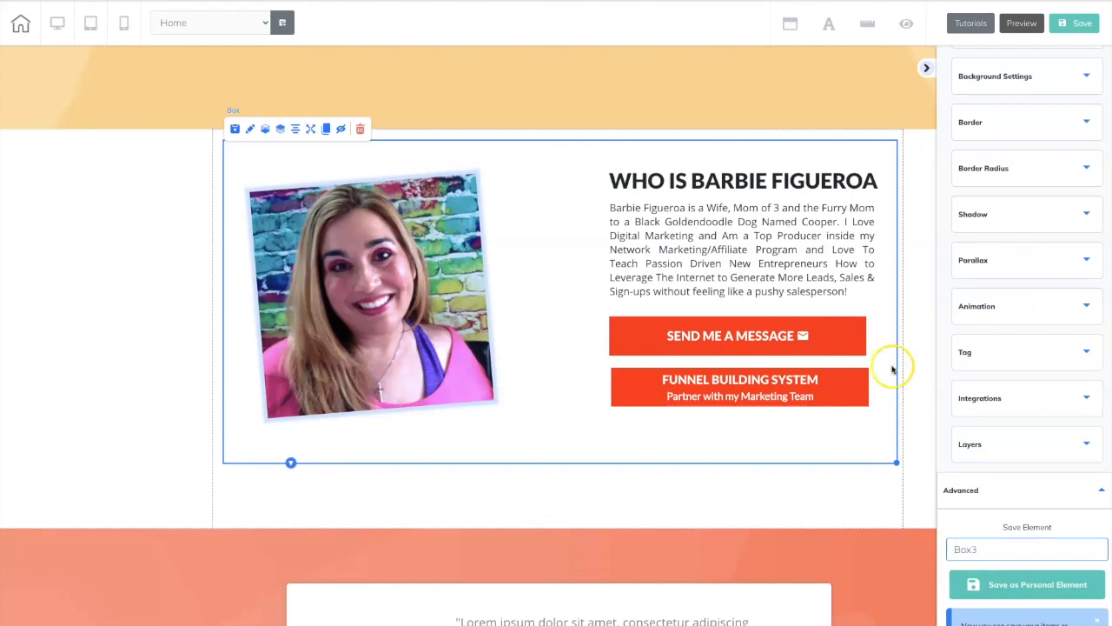
left_click(1008, 585)
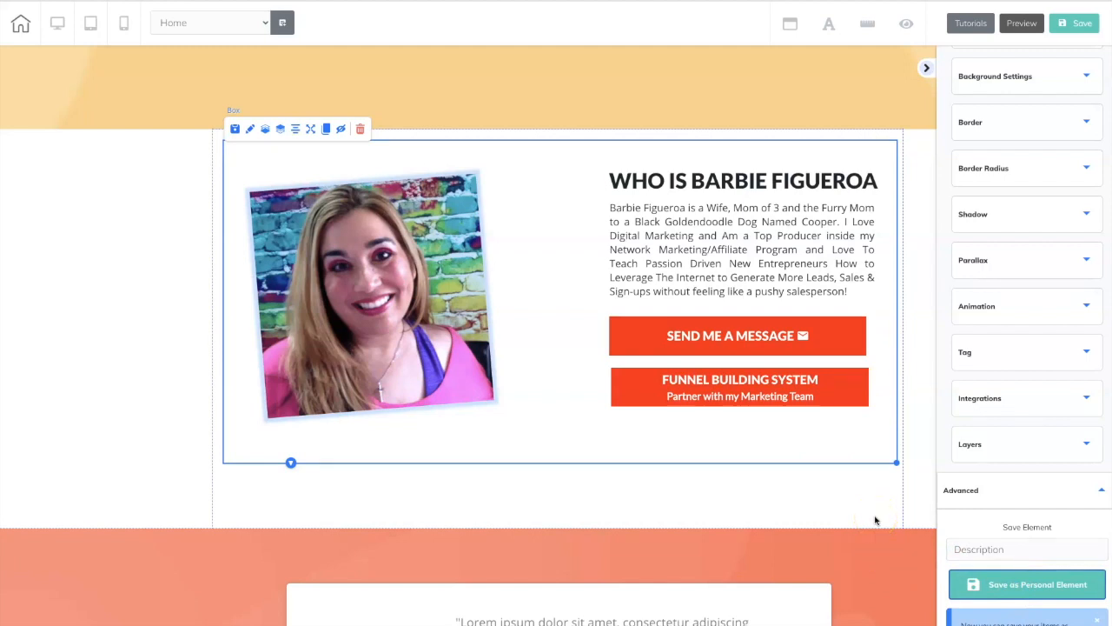
Save the page with the repositioned bio panel and publish the site.
left_click(1083, 23)
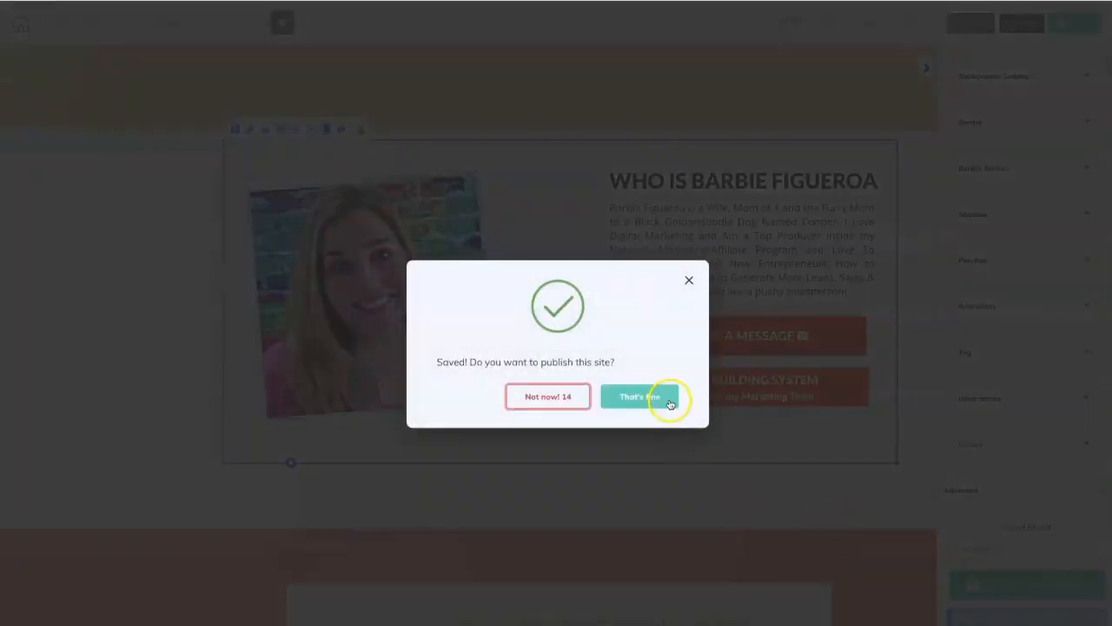
left_click(661, 398)
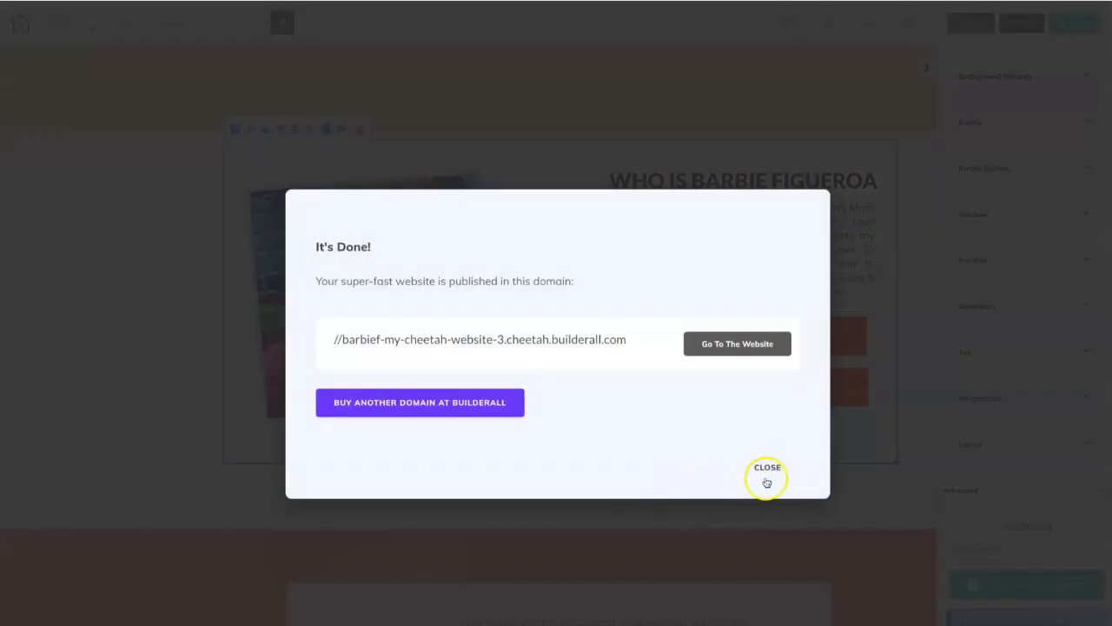
left_click(767, 476)
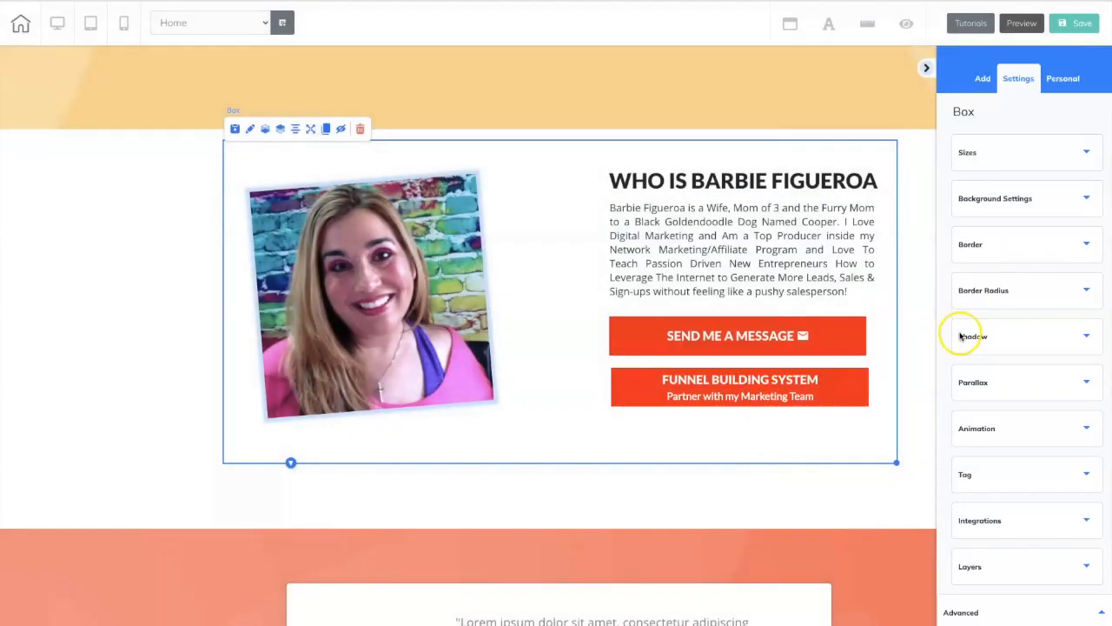
Add a blank panel at the end of the page and delete its default text box.
left_click(983, 77)
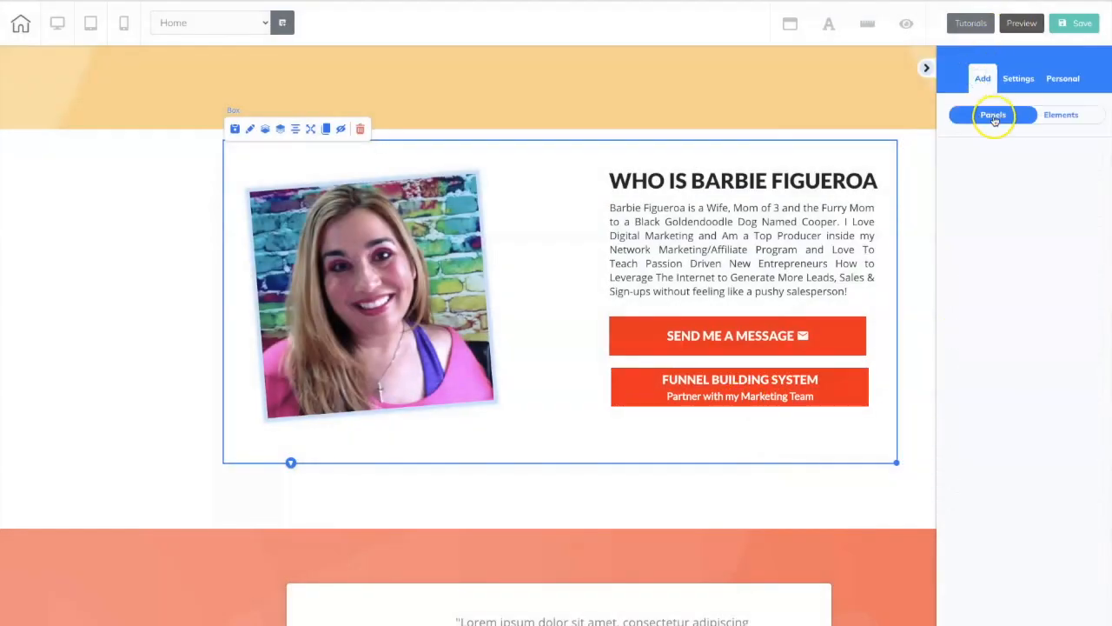
left_click(995, 117)
left_click(1014, 190)
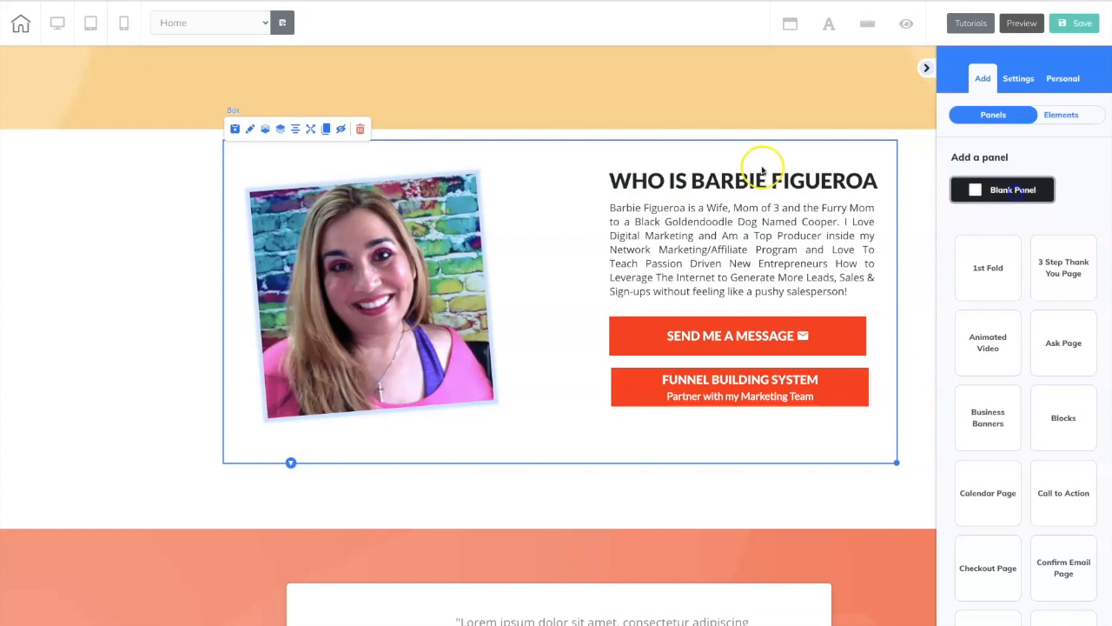
scroll(185, 212, "down", 5)
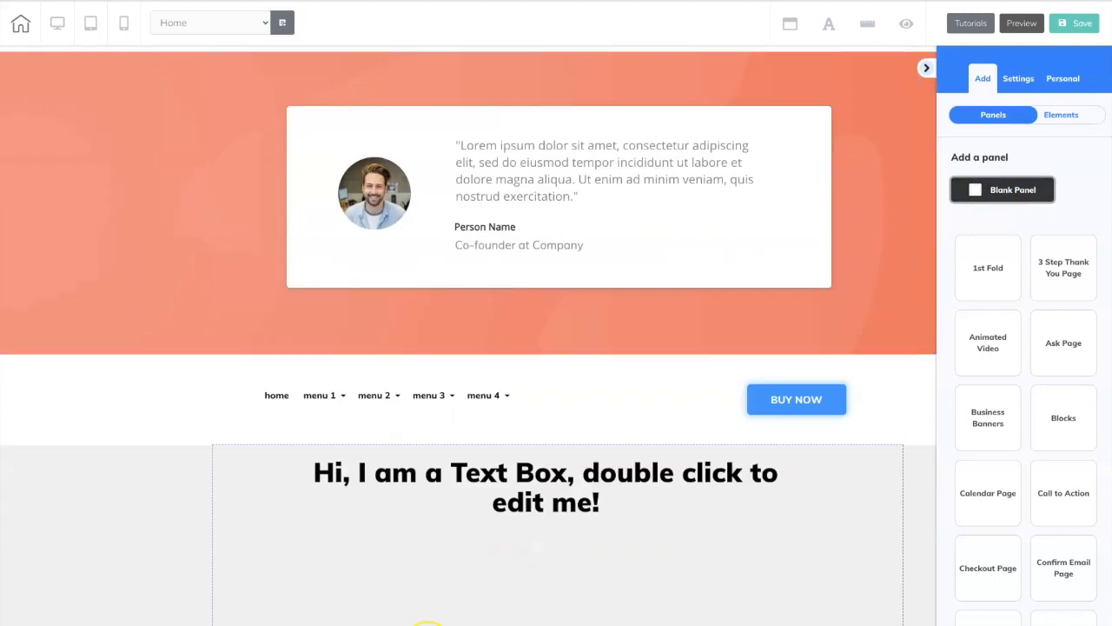
left_click(520, 493)
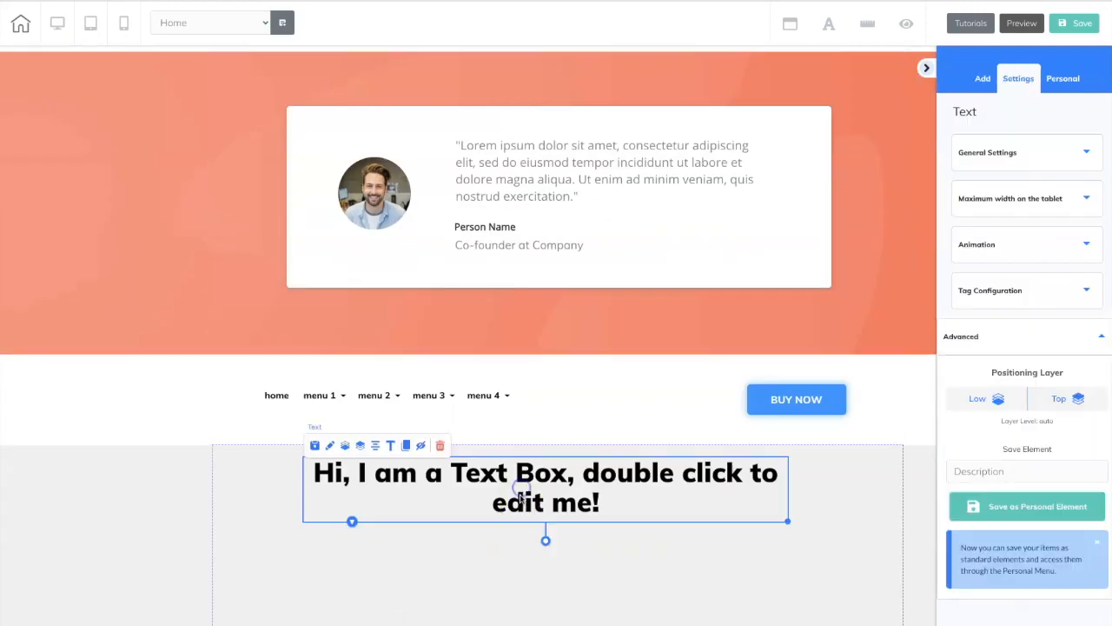
left_click(440, 445)
left_click(641, 382)
left_click(834, 539)
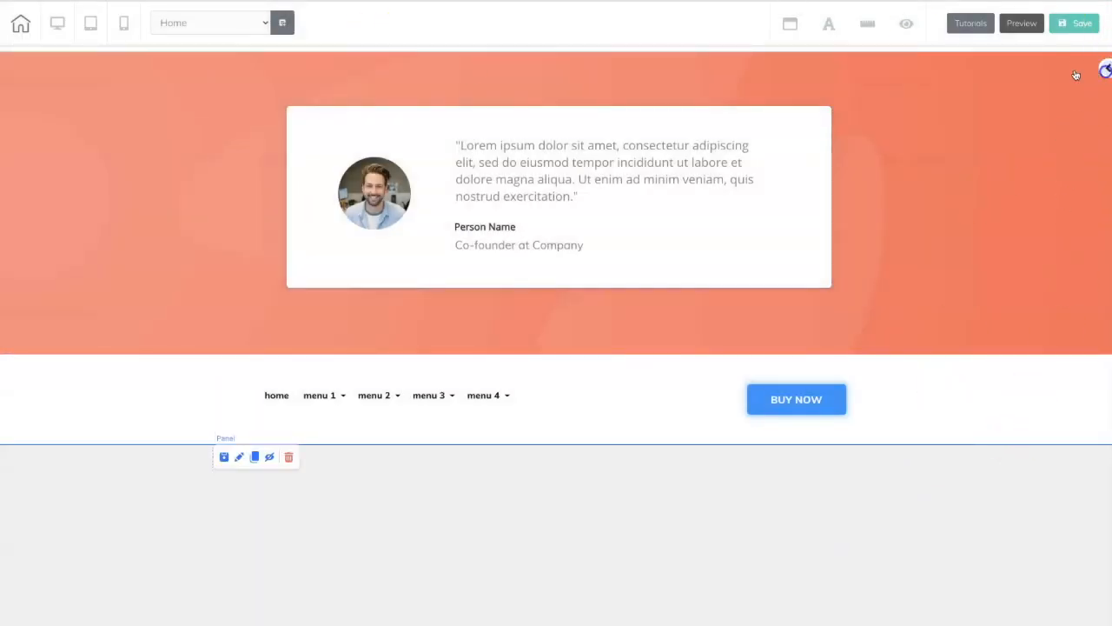
Insert the saved personal element Box3 into the new blank panel and position it near the panel's upper edge.
left_click(1076, 76)
left_click(1064, 77)
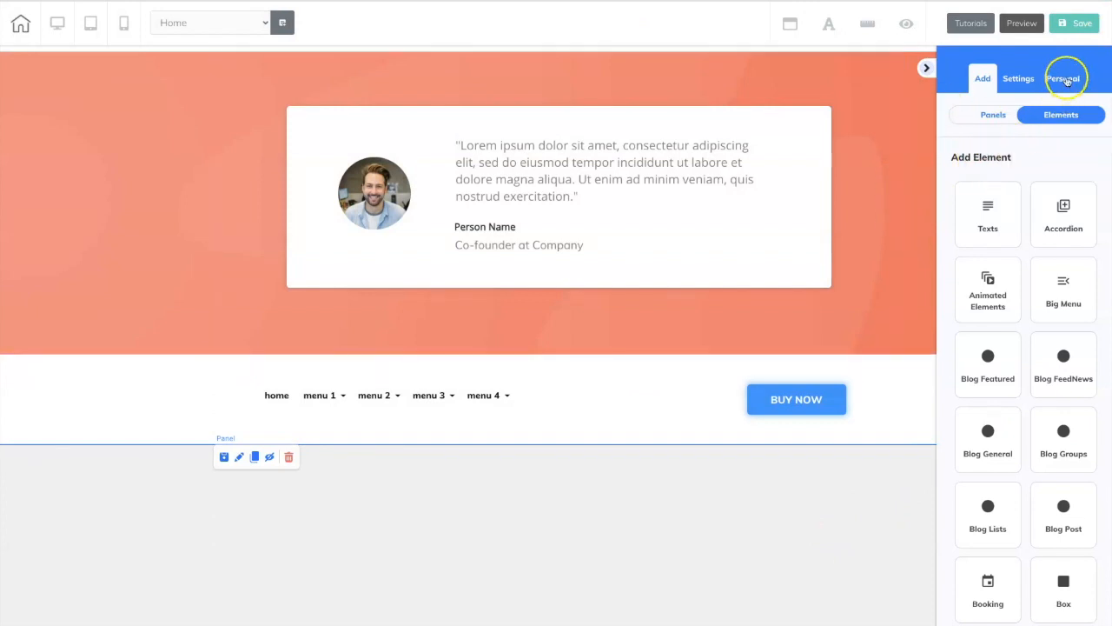
left_click(1062, 115)
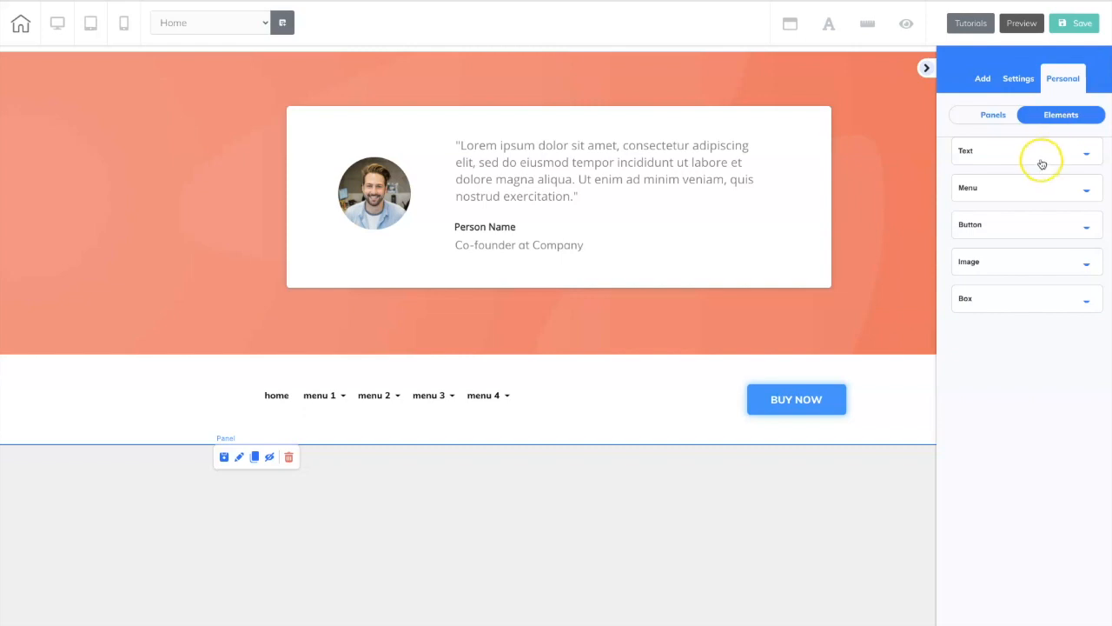
left_click(1087, 303)
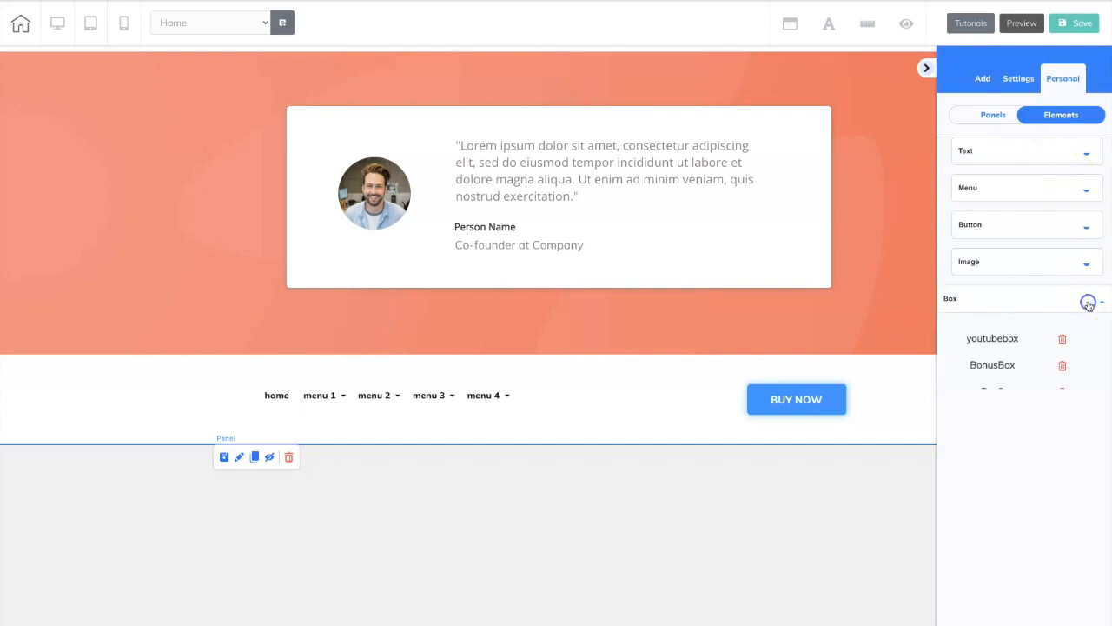
left_click_drag(1002, 401, 419, 537)
mouse_move(508, 481)
left_mouse_down()
mouse_move(658, 566)
mouse_move(628, 536)
mouse_move(477, 502)
mouse_move(512, 496)
left_mouse_up()
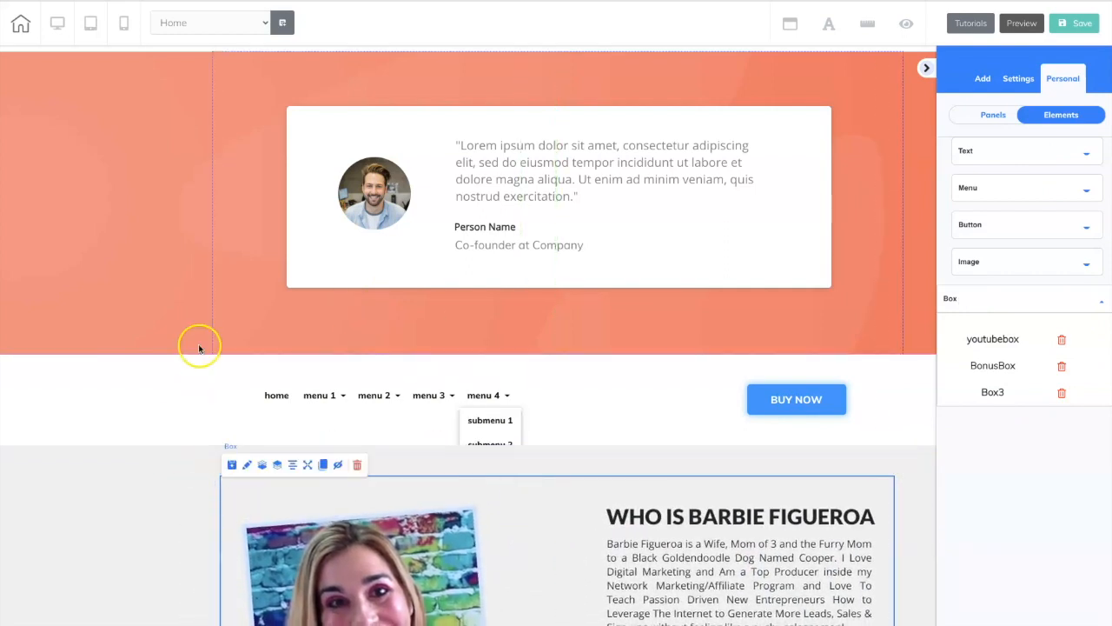
Delete the grey panel that holds the inserted Box3.
scroll(199, 347, "down", 3)
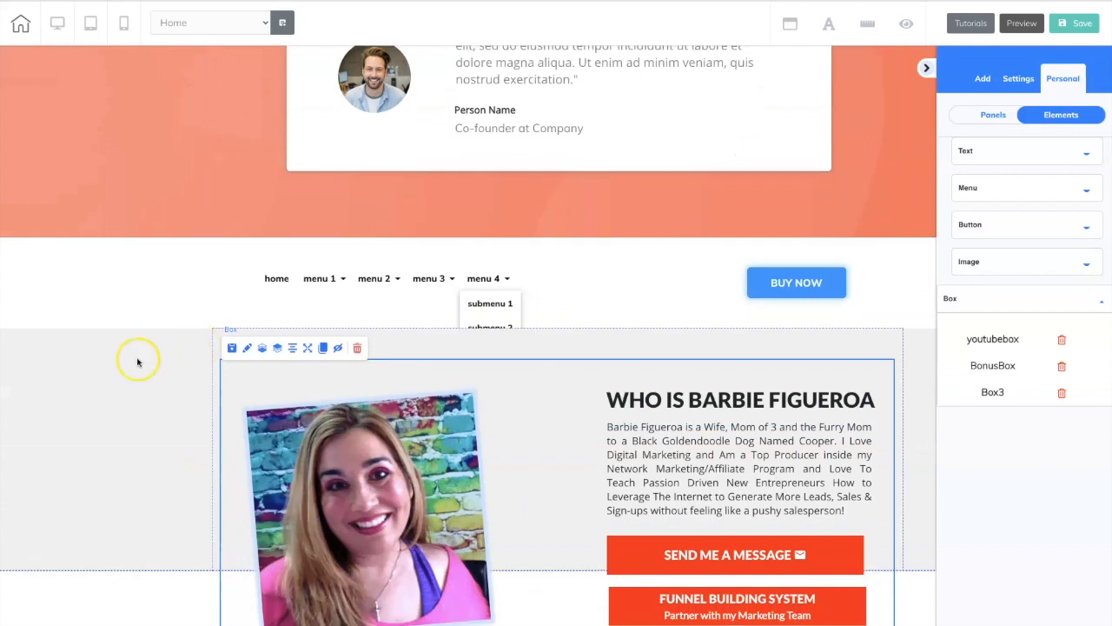
left_click(92, 376)
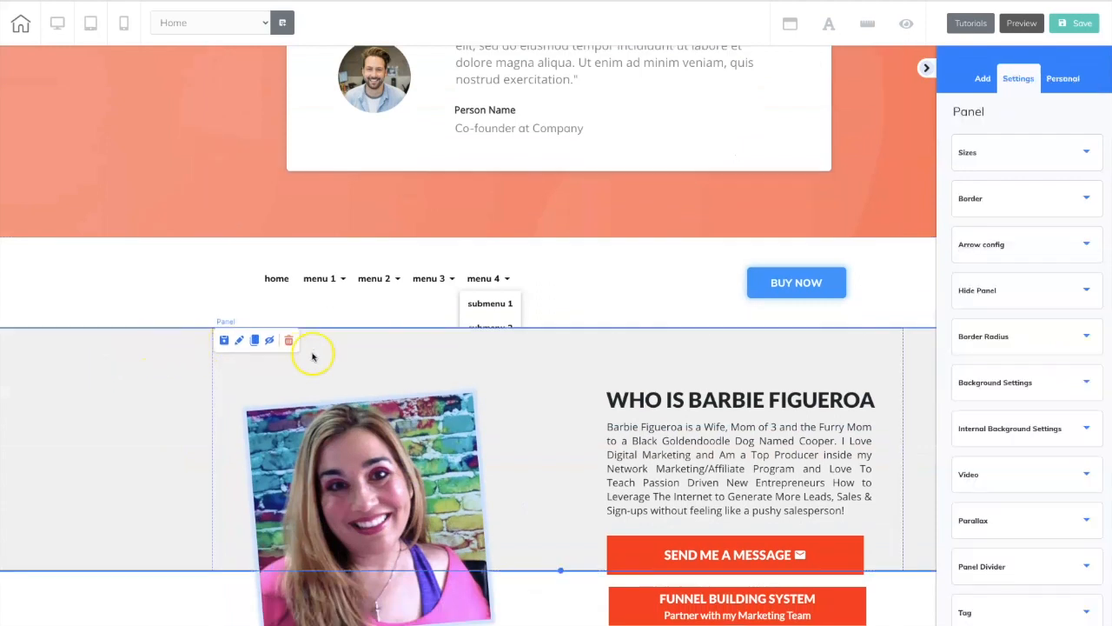
left_click(289, 340)
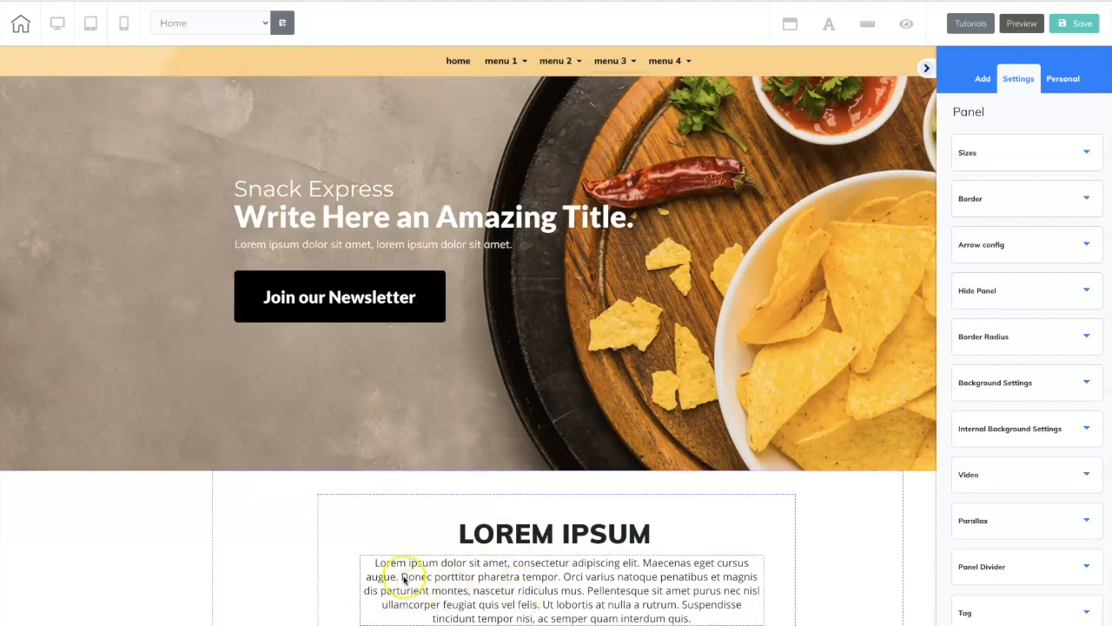
Set the font size of the site's Paragraph style to 20 px in the site fonts.
left_click(404, 579)
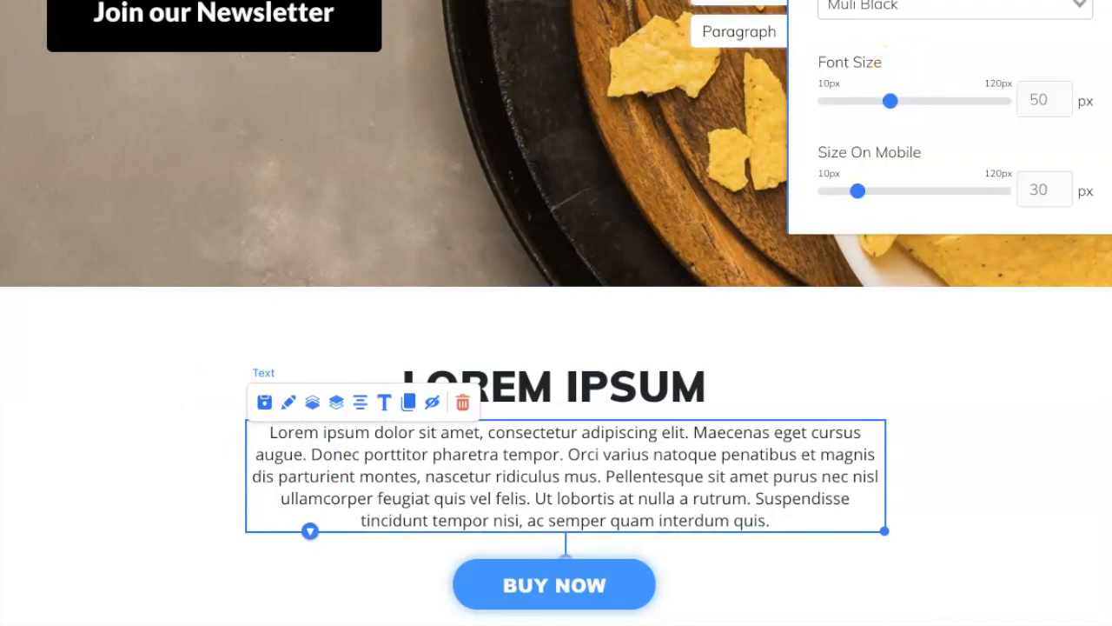
left_click(742, 35)
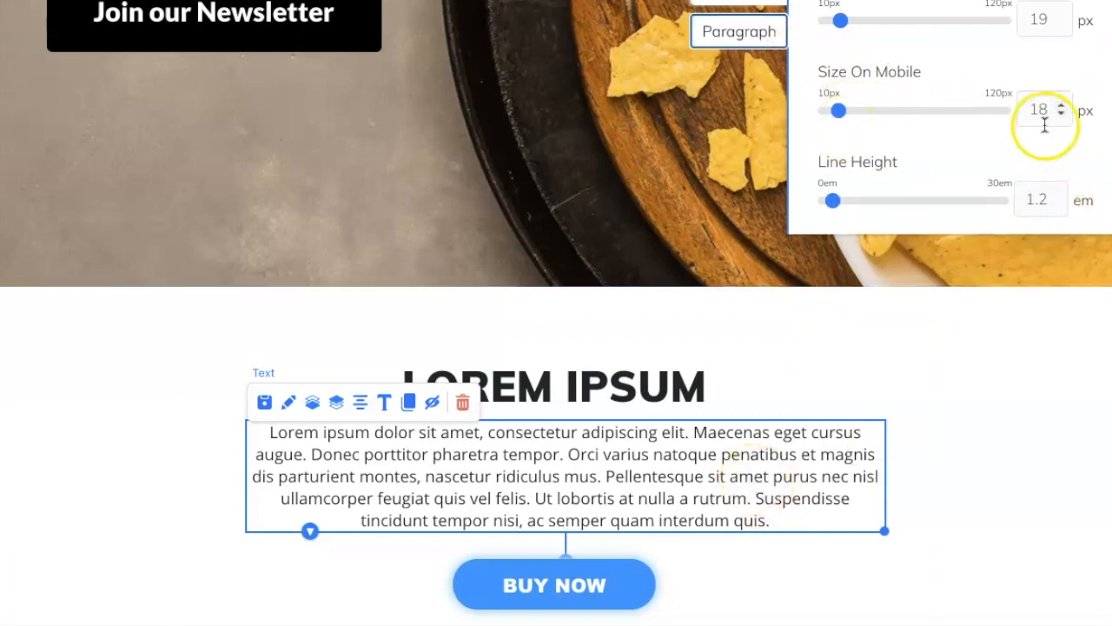
left_click(1062, 16)
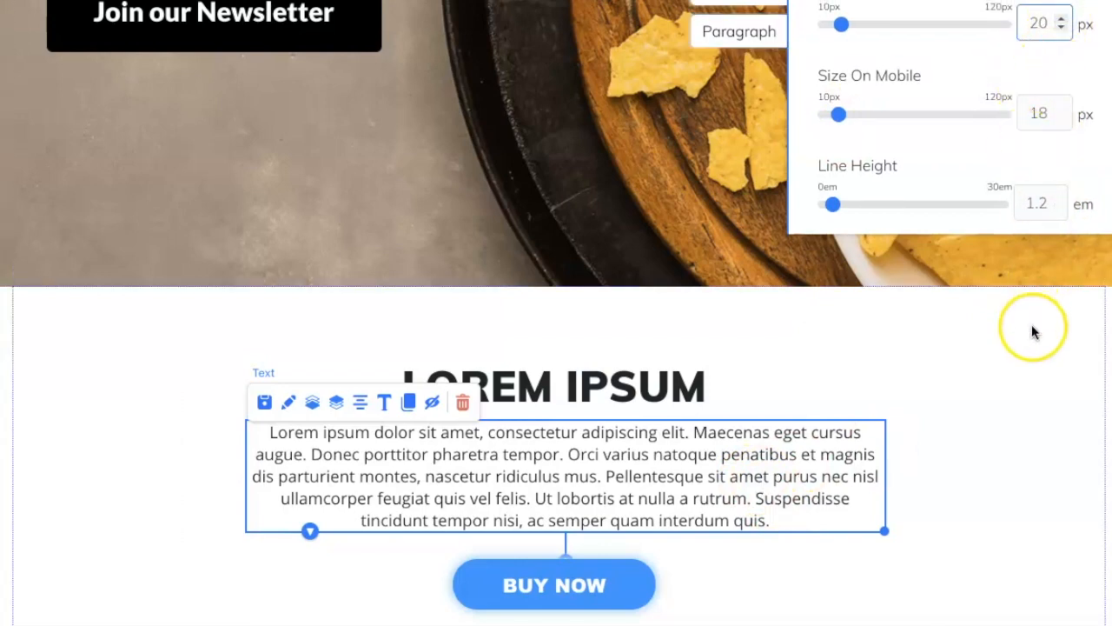
left_click(1008, 367)
Apply the Paragraph block style to the whole body text under the LOREM IPSUM heading.
double_click(272, 434)
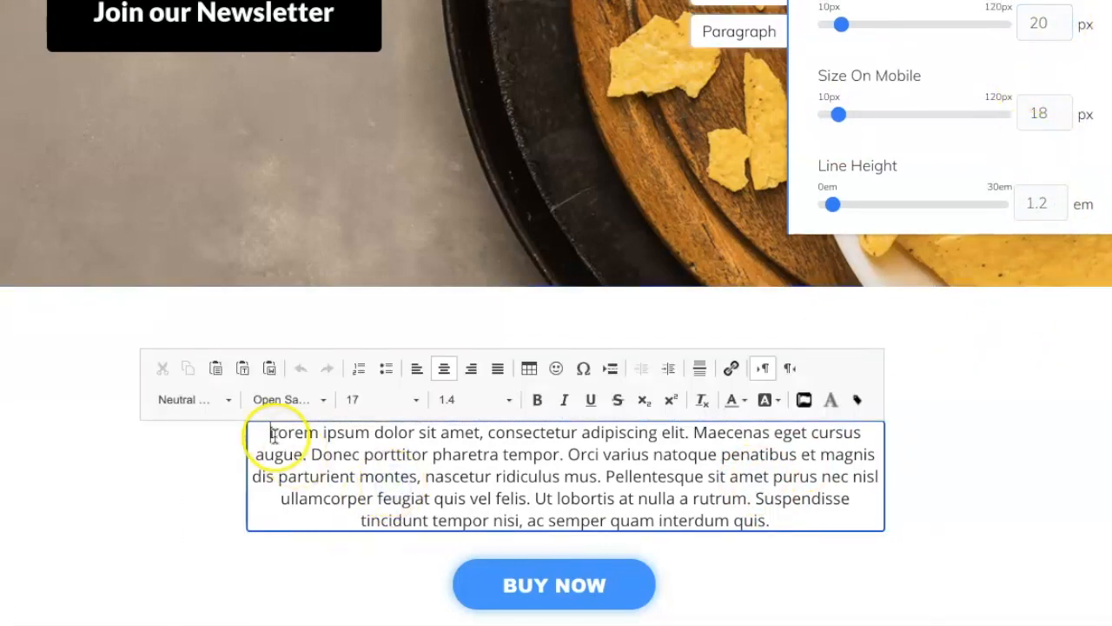
left_click_drag(272, 434, 703, 557)
left_click(179, 400)
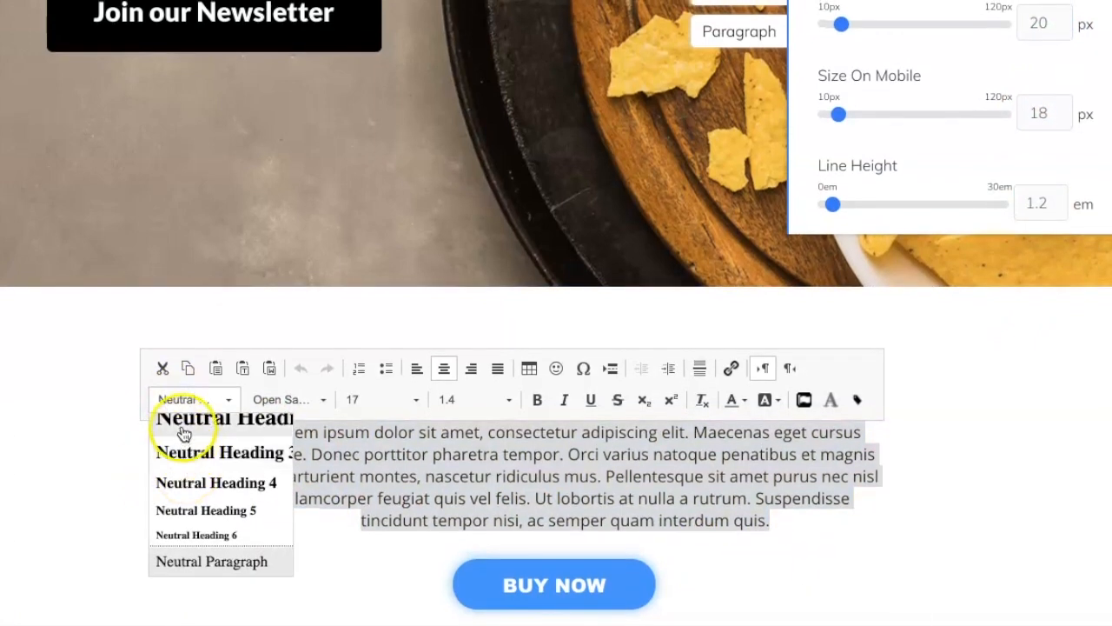
scroll(185, 506, "down", 3)
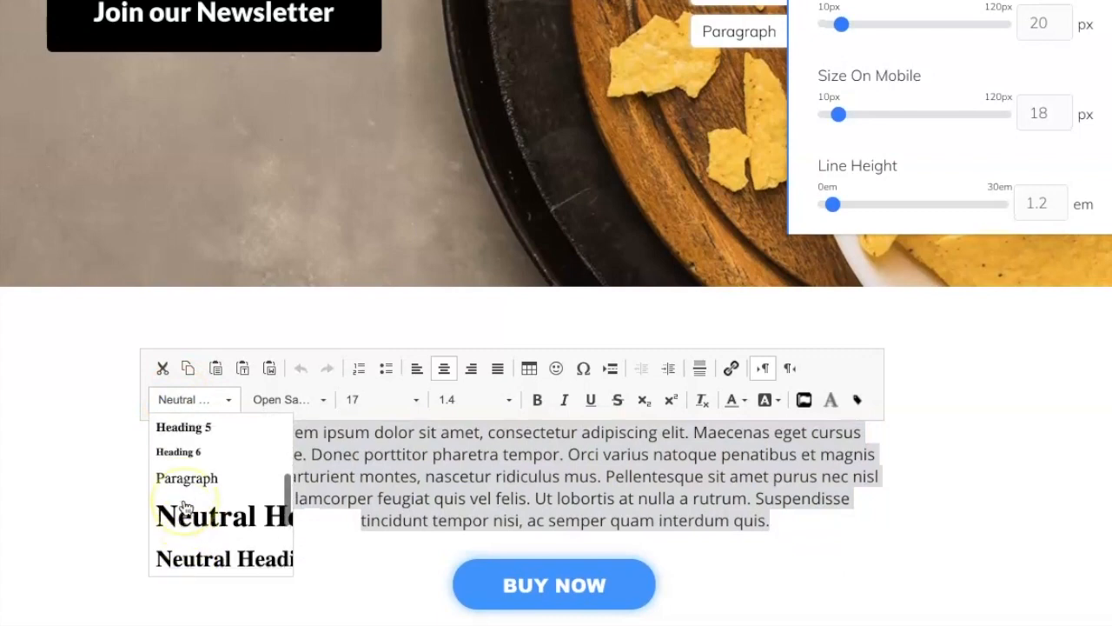
scroll(184, 507, "up", 1)
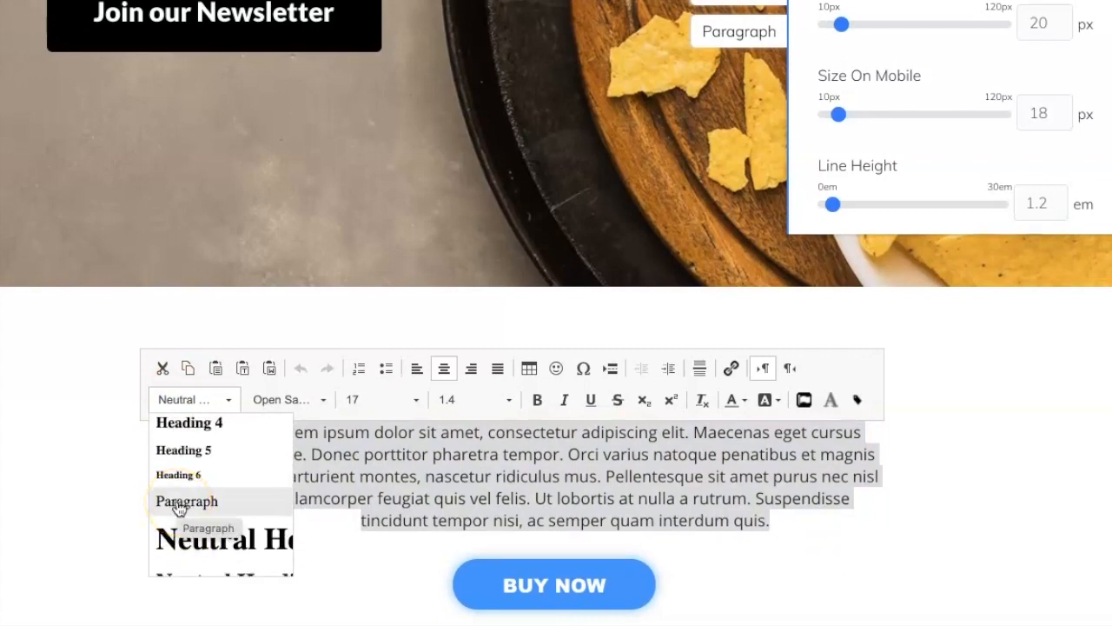
left_click(179, 507)
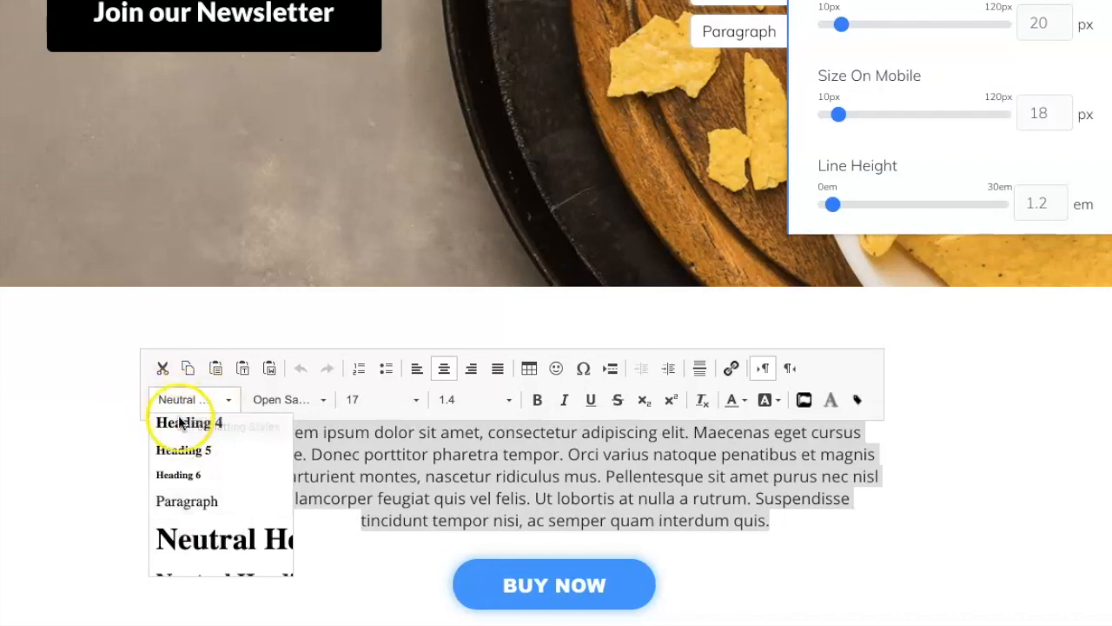
scroll(185, 445, "up", 3)
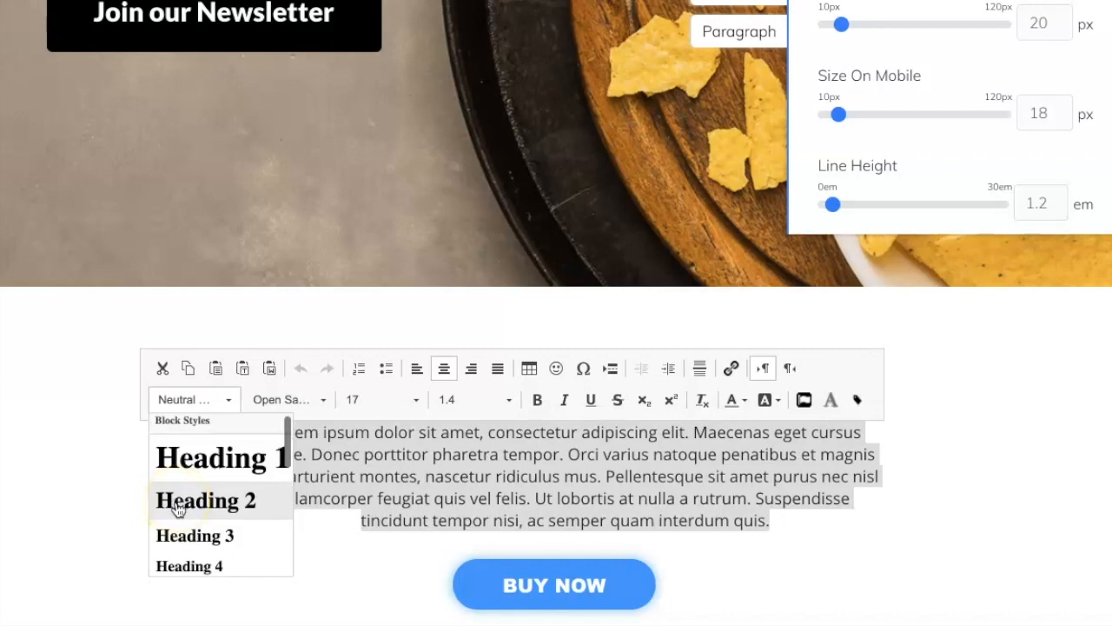
scroll(175, 504, "down", 1)
scroll(176, 504, "down", 1)
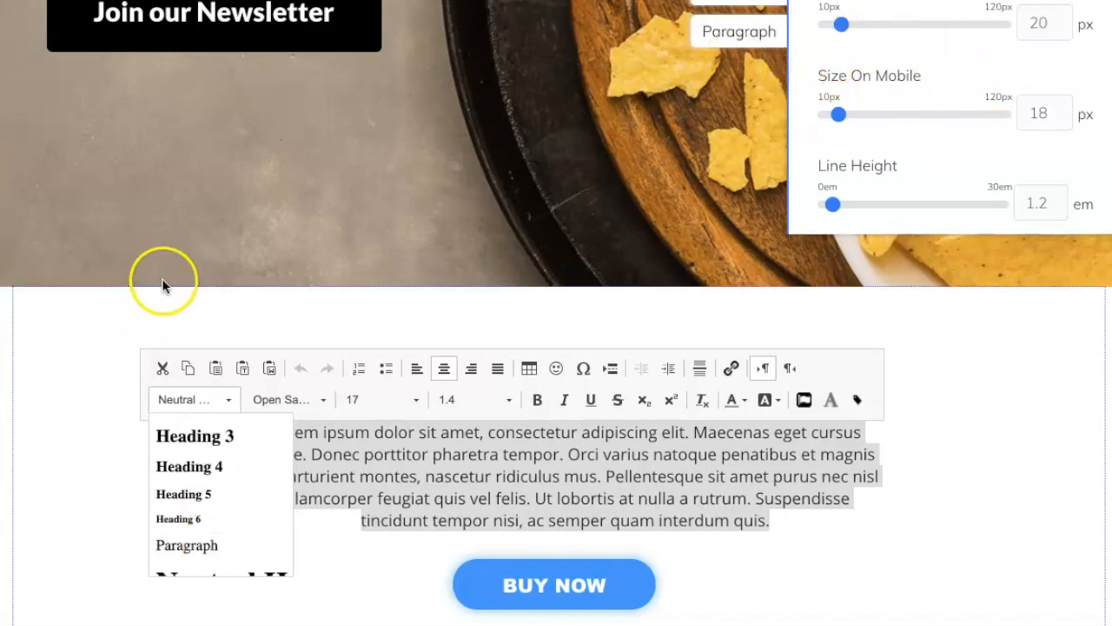
scroll(250, 509, "down", 1)
scroll(251, 509, "down", 2)
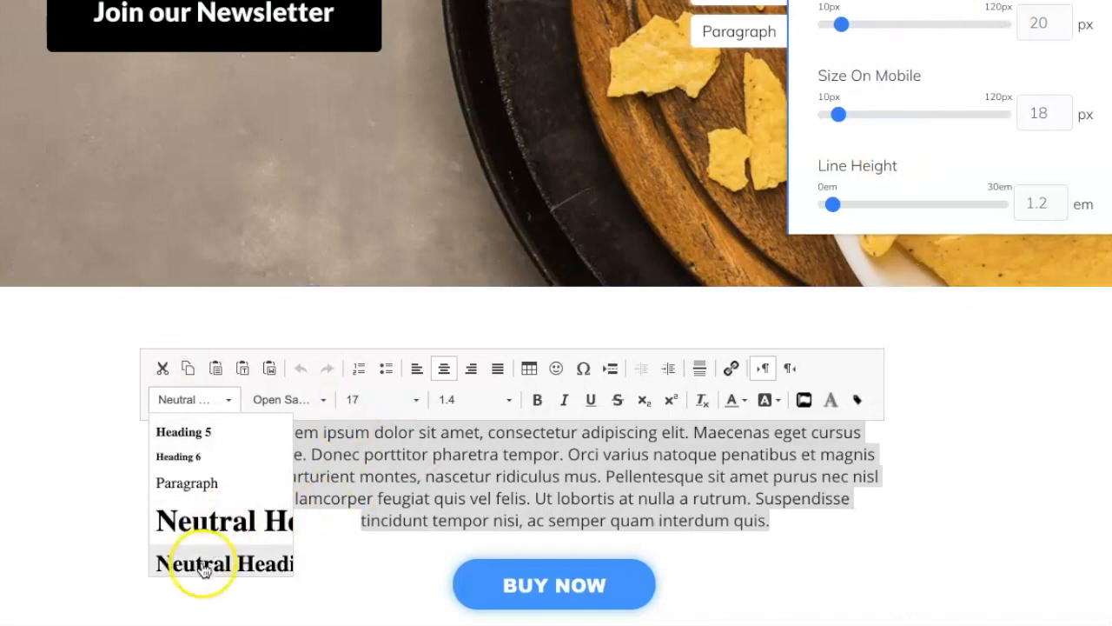
scroll(220, 515, "down", 3)
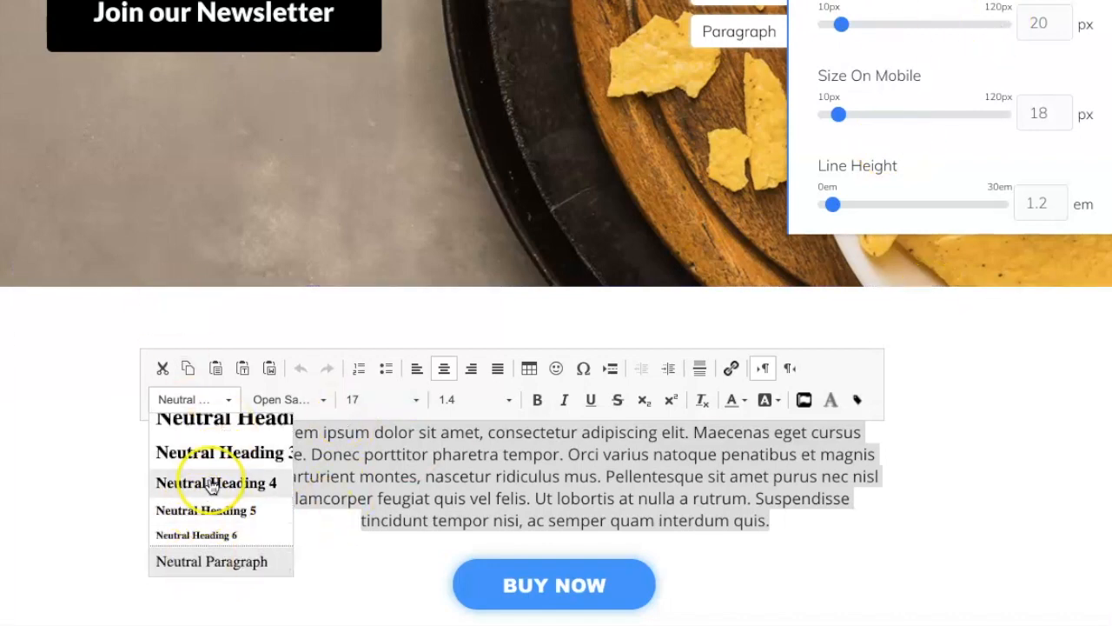
scroll(206, 477, "up", 5)
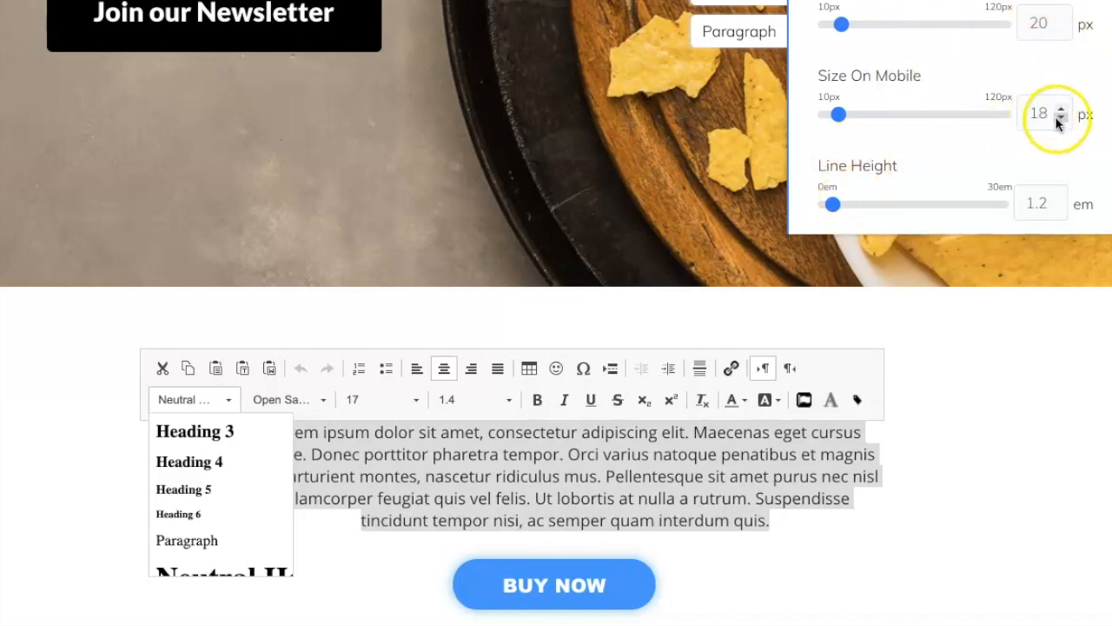
left_click(187, 540)
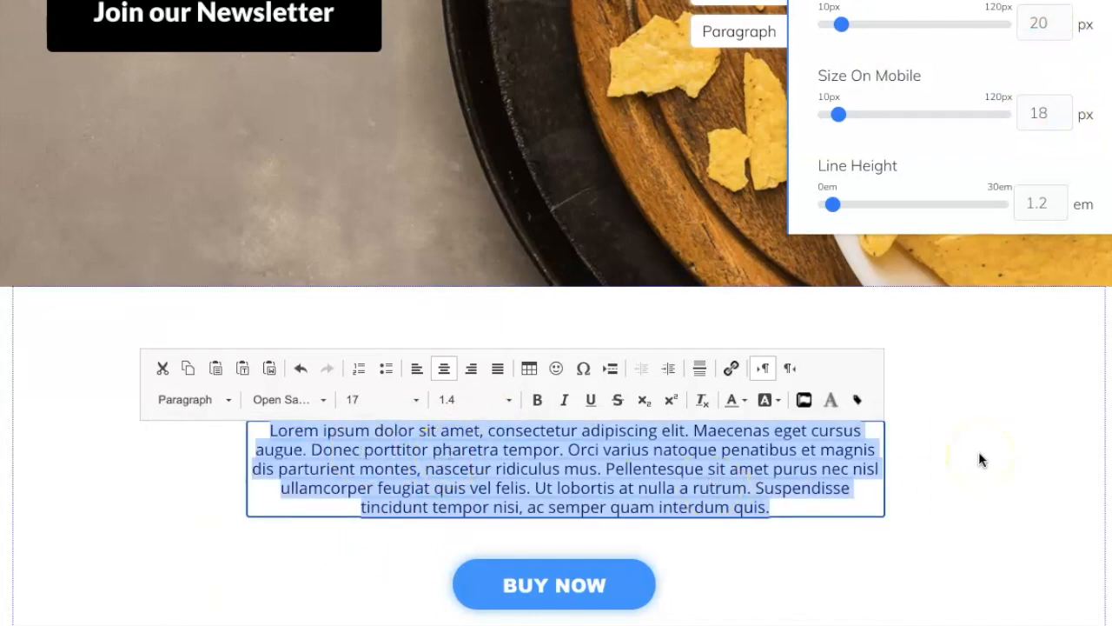
left_click(1030, 425)
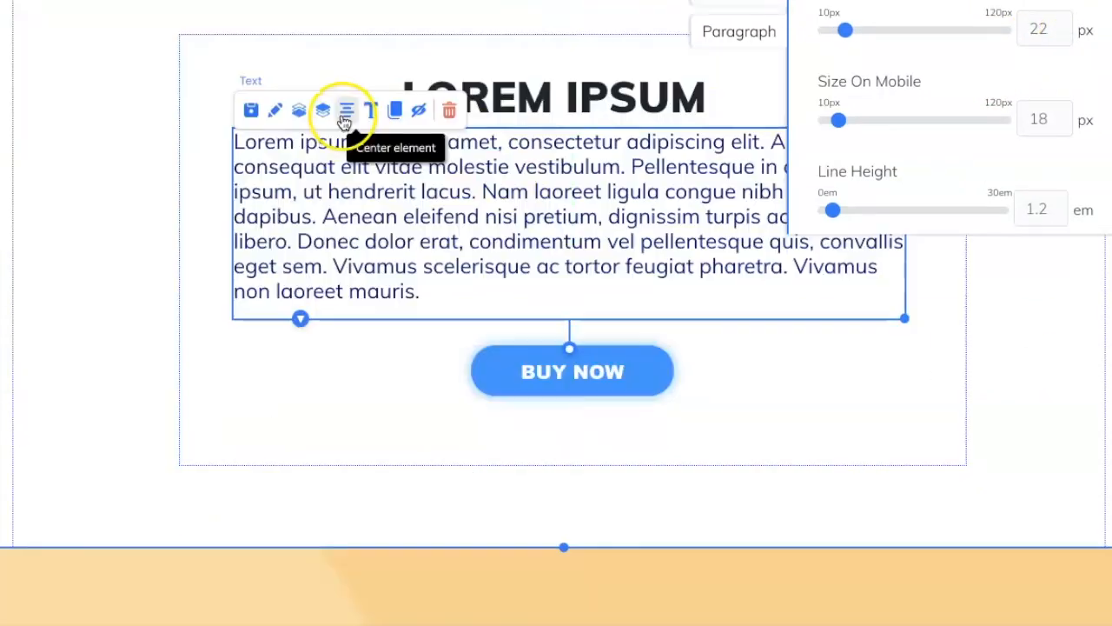
Adjust the position of the body text under the LOREM IPSUM heading and centre it in its box.
left_click(343, 116)
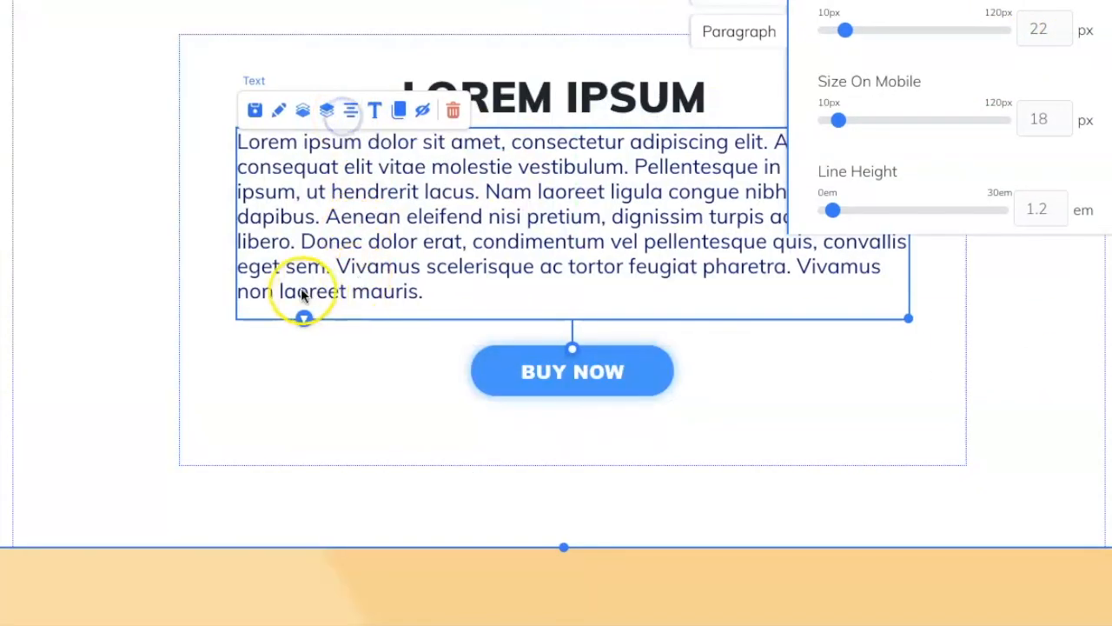
left_click(1003, 378)
left_click_drag(483, 239, 480, 246)
left_click(1021, 131)
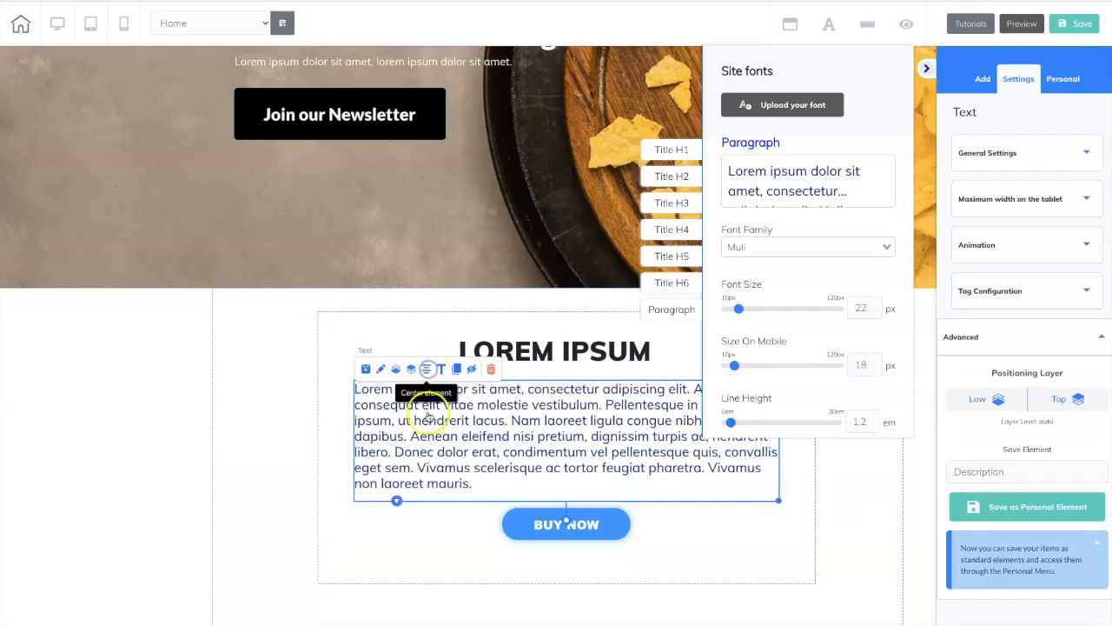
Apply the Paragraph block style to the white subtitle line above the Join our Newsletter button.
scroll(428, 417, "up", 4)
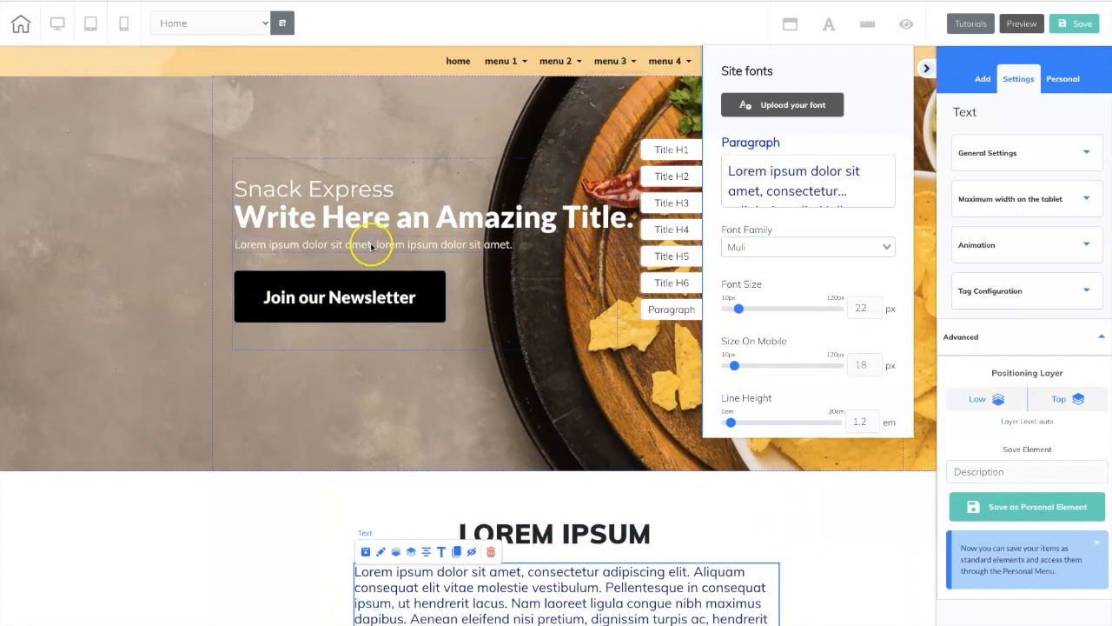
left_click(369, 247)
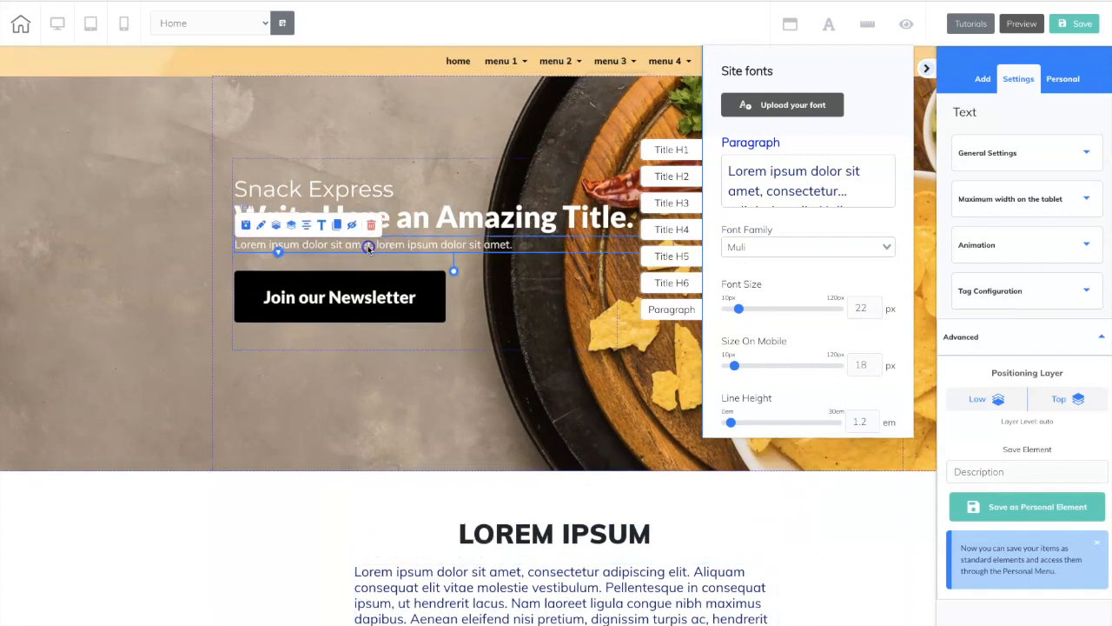
double_click(368, 248)
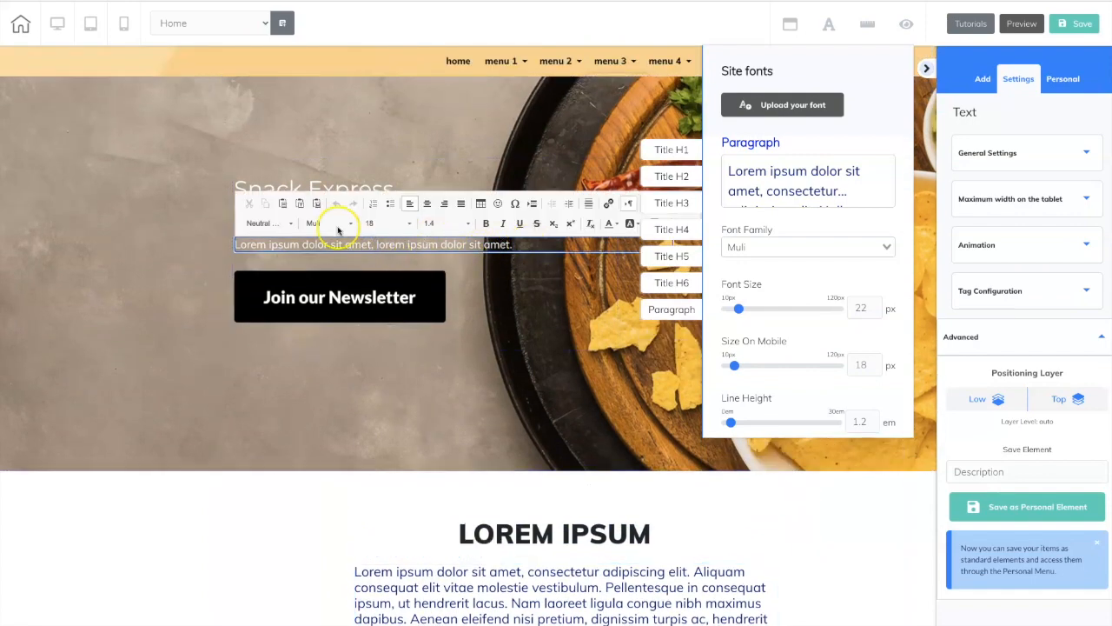
left_click_drag(237, 244, 589, 248)
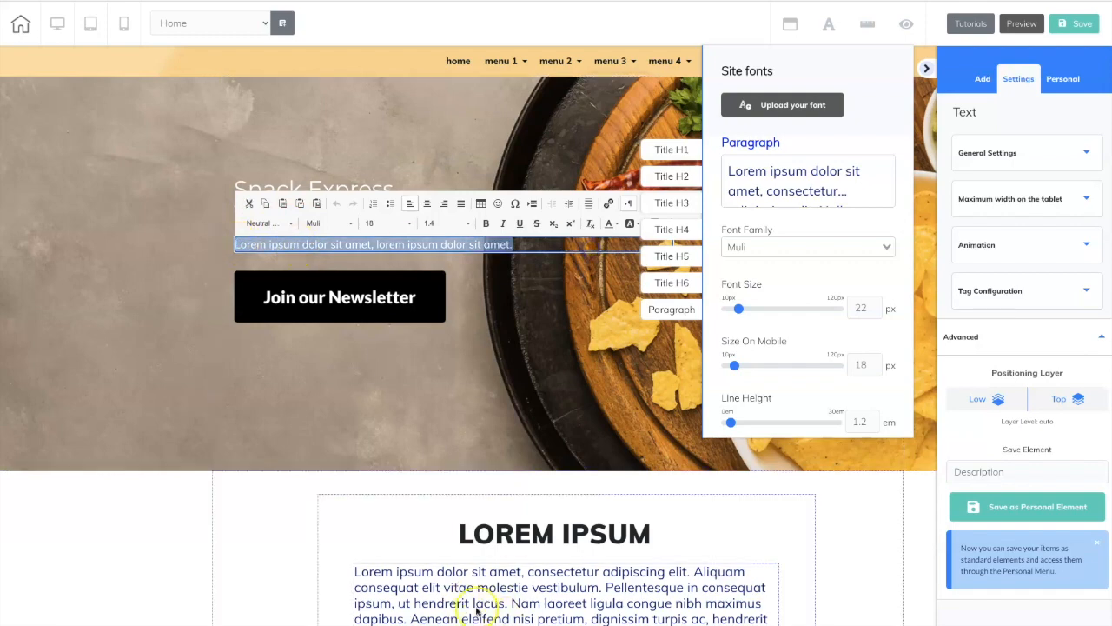
left_click(281, 226)
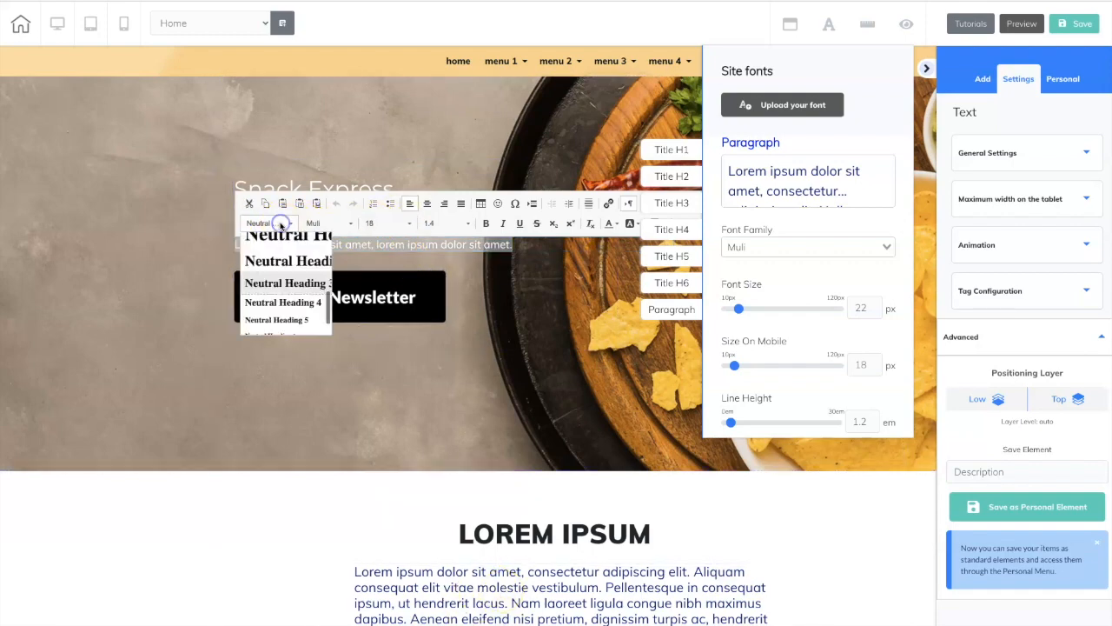
scroll(269, 287, "up", 3)
left_click(271, 289)
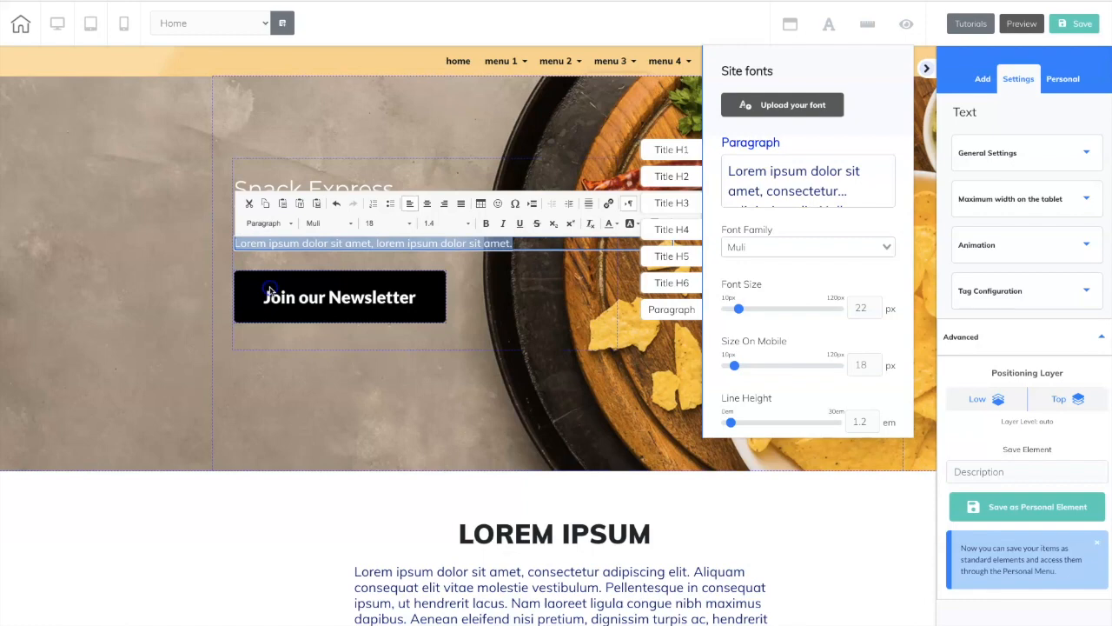
Switch the page to the mobile layout and examine the order and readability of its sections, from the hero to the bio.
left_click(511, 261)
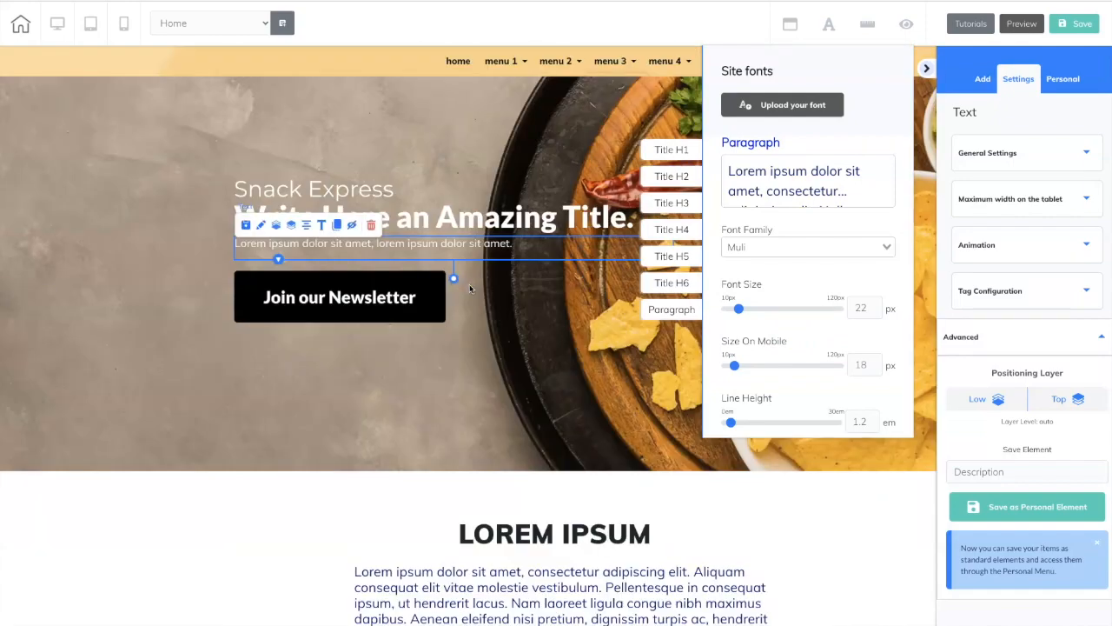
left_click(127, 26)
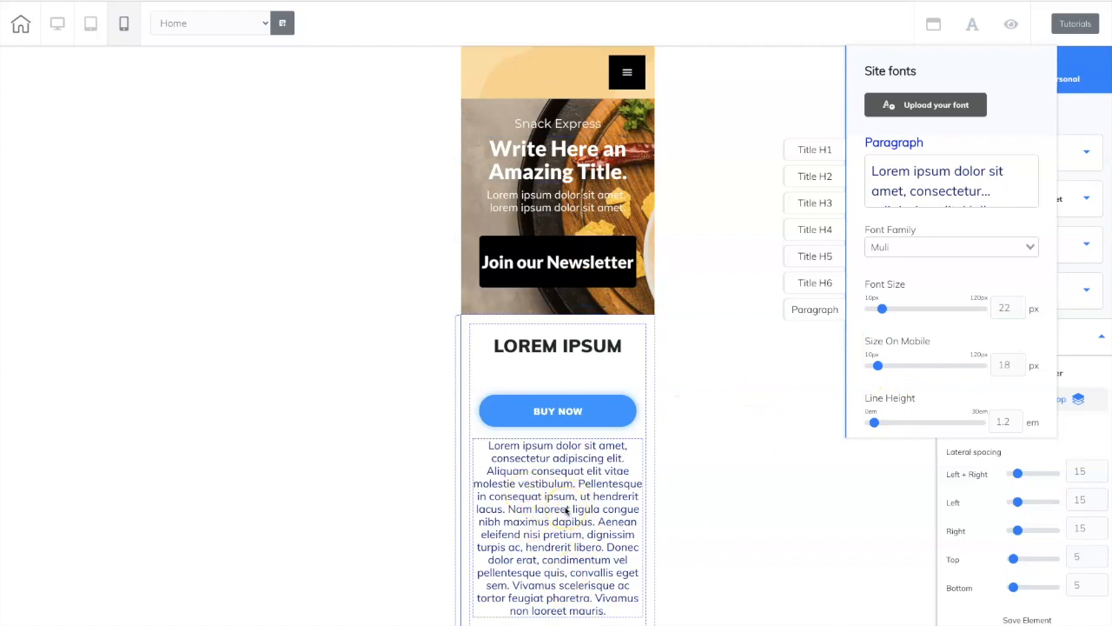
scroll(566, 511, "down", 10)
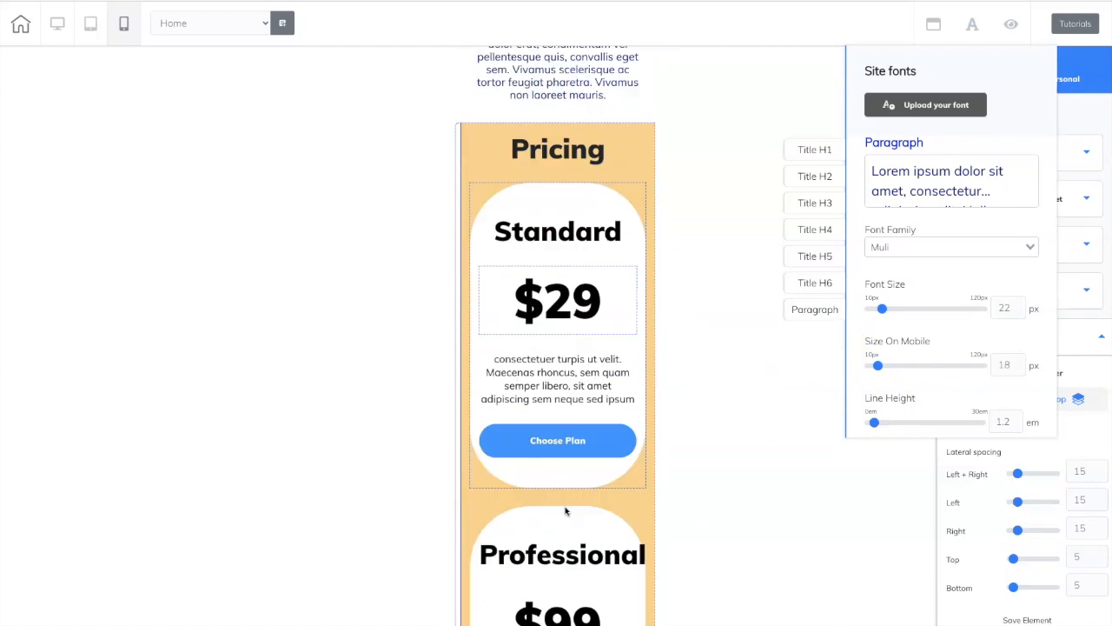
scroll(566, 511, "down", 10)
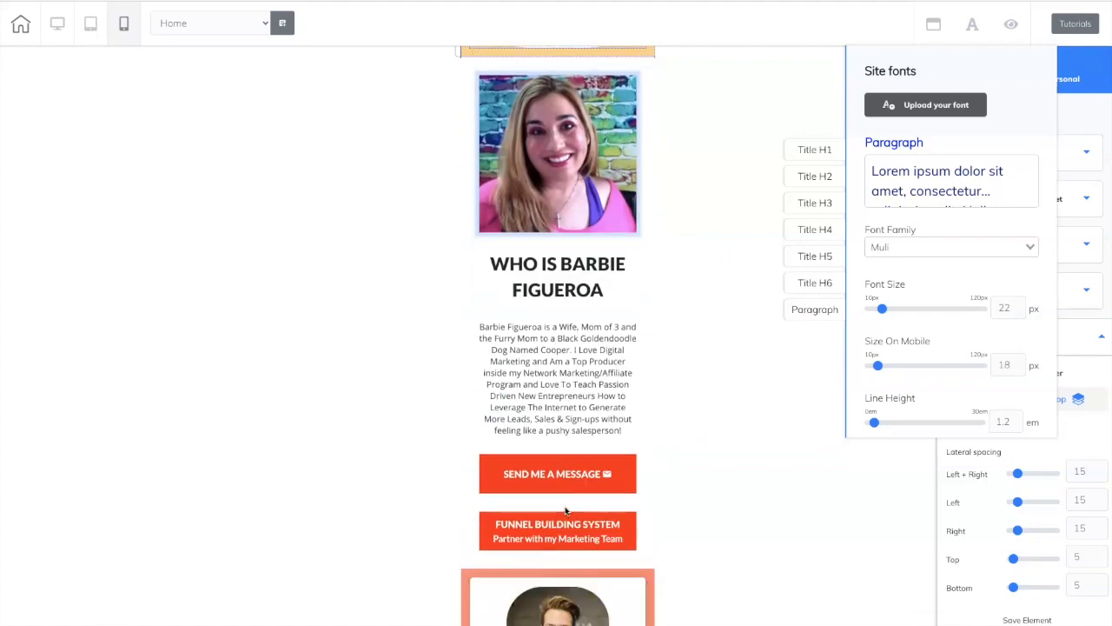
scroll(566, 511, "up", 10)
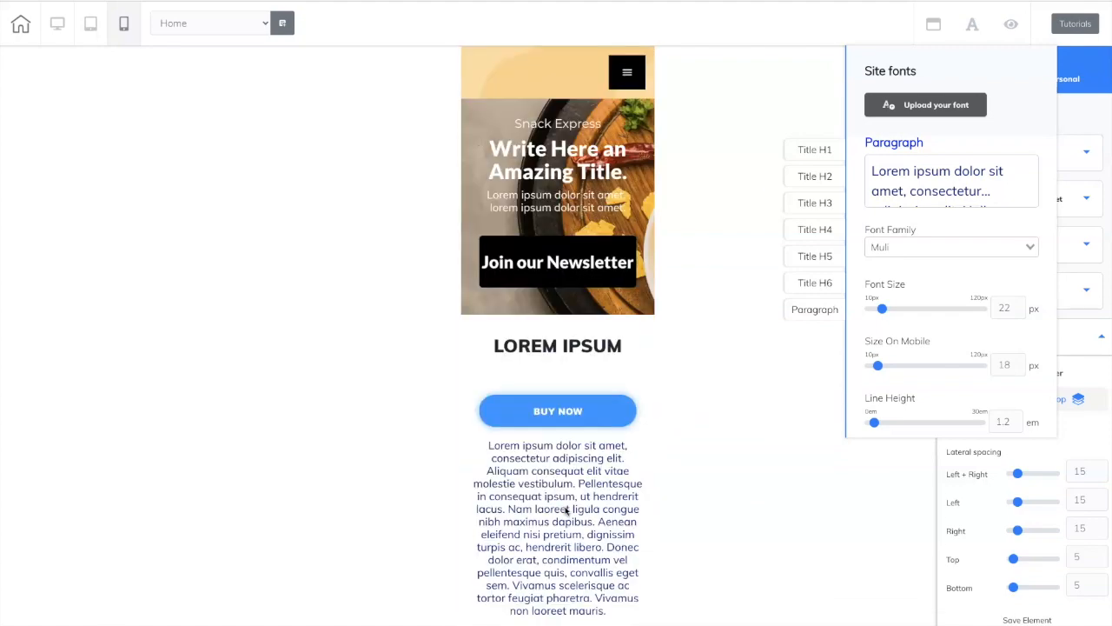
scroll(587, 230, "down", 5)
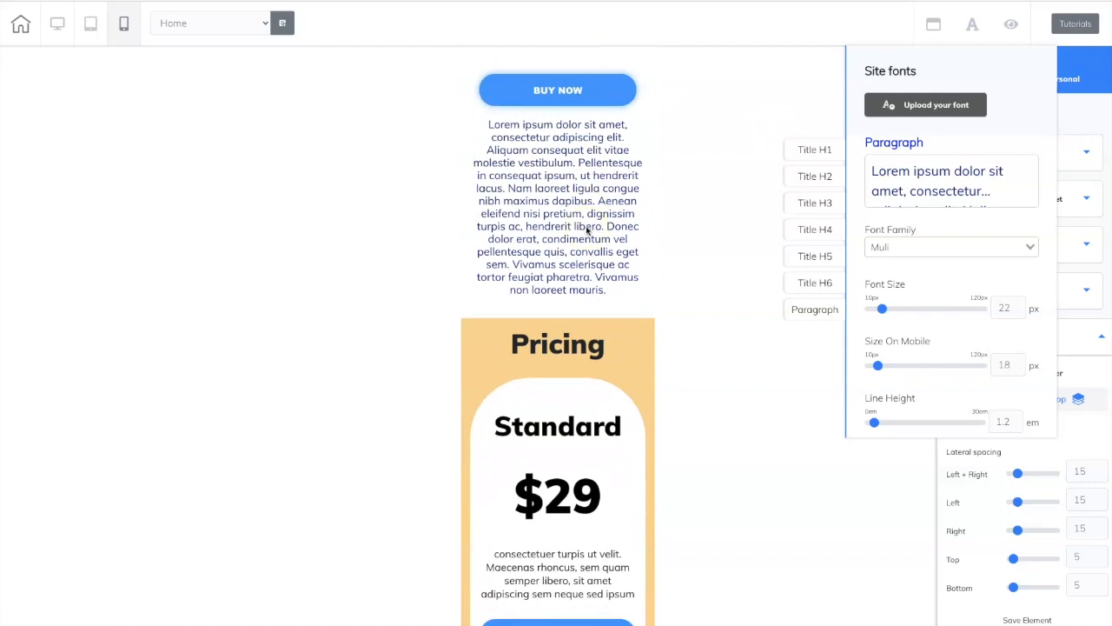
Move the body text between the LOREM IPSUM heading and the BUY NOW button in the mobile layout, and close the site fonts settings.
scroll(587, 230, "up", 3)
left_click(544, 207)
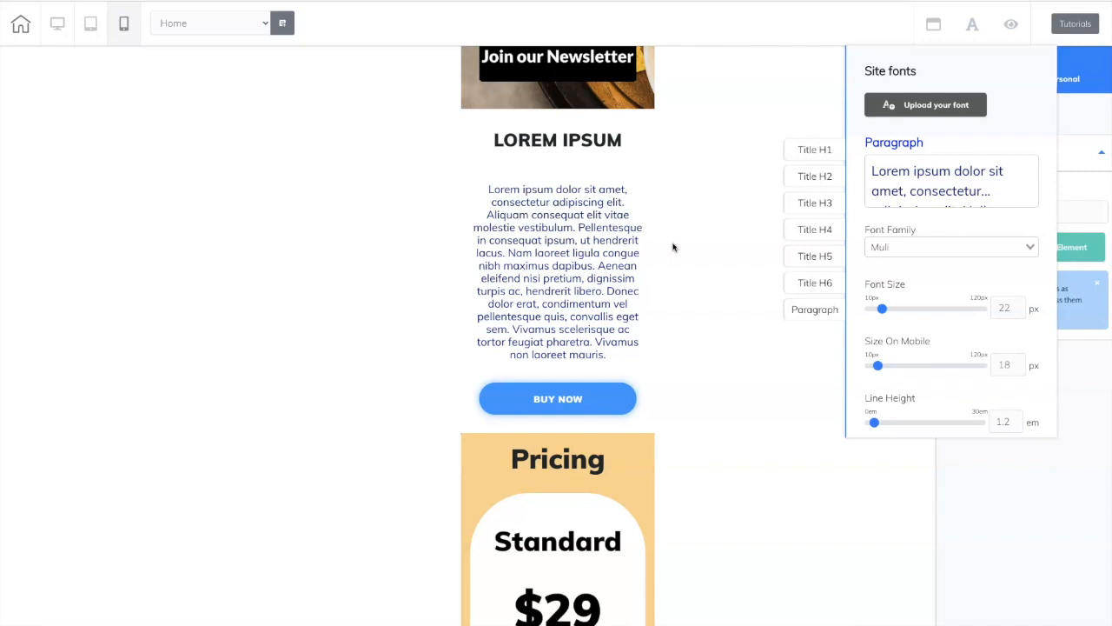
left_click(544, 248)
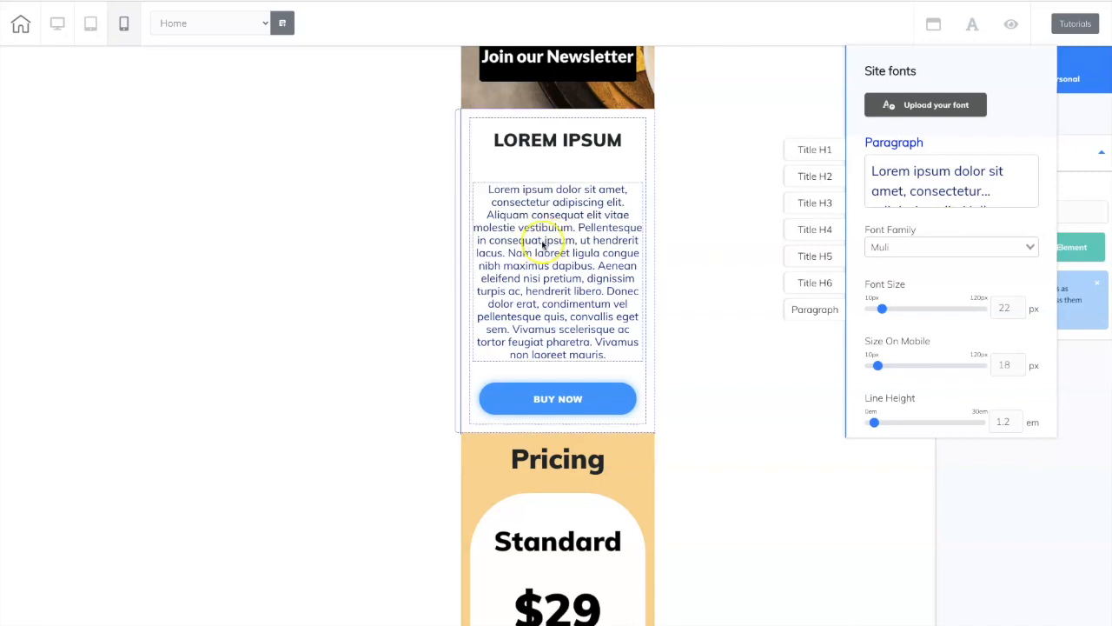
left_click(716, 333)
left_click(550, 344)
left_click(765, 411)
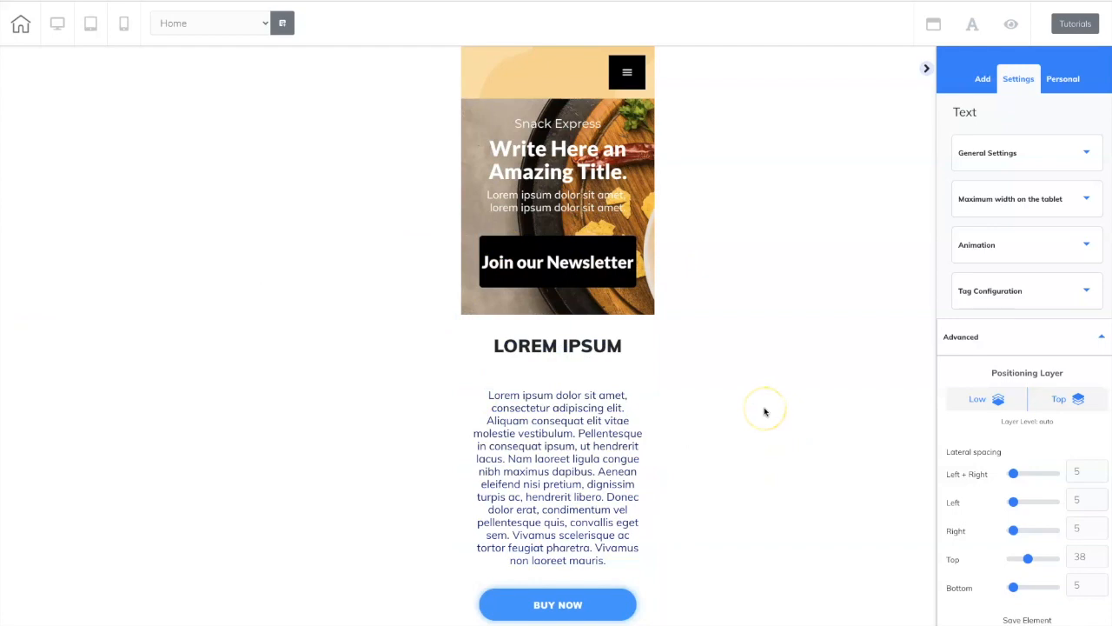